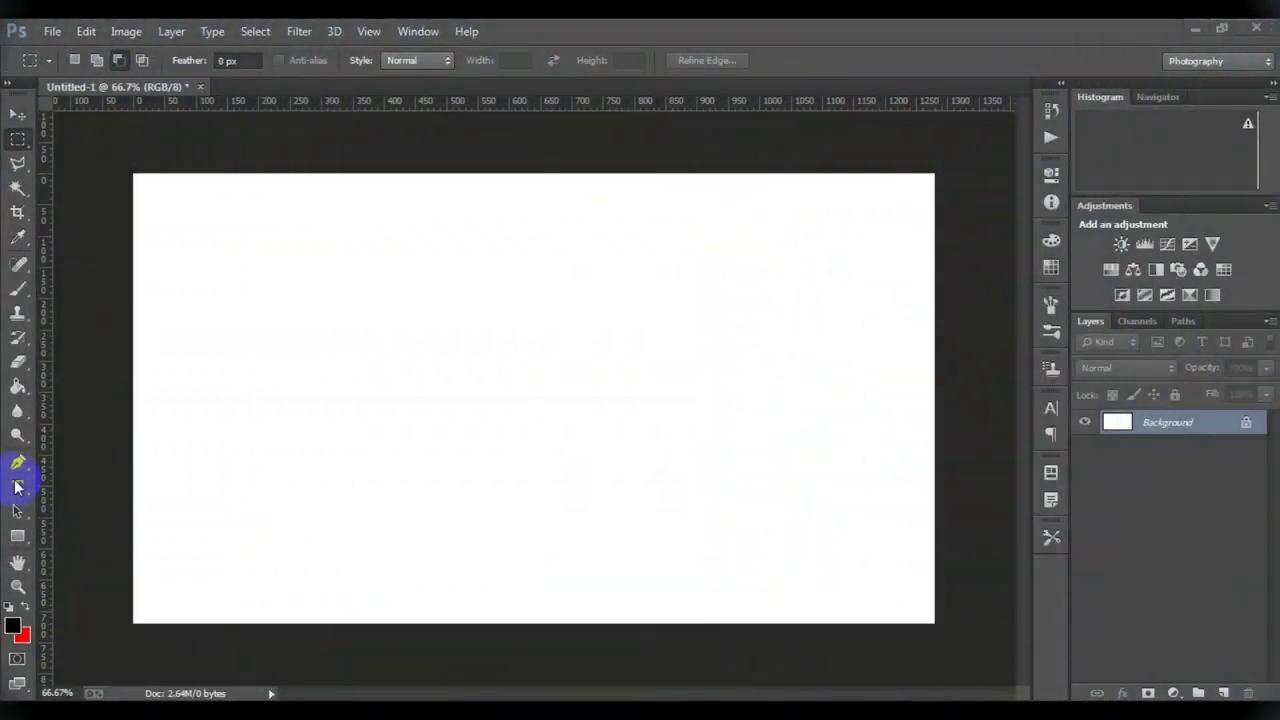
Type HGD in Ethnocentric, stretch it wider, and begin scaling it up to about 344%.
click(17, 487)
click(298, 333)
text(HGD)
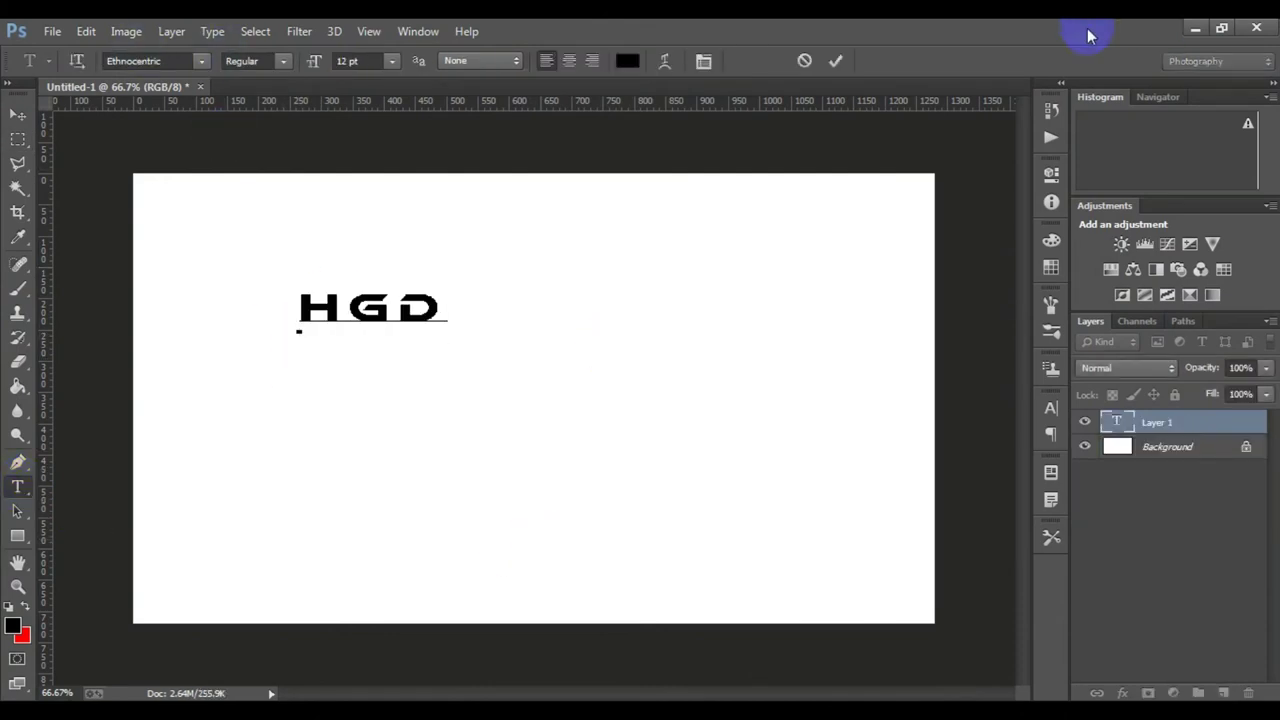
key(ctrl+t)
mouse_move(424, 329)
mouse_down()
mouse_move(571, 423)
mouse_move(593, 405)
mouse_move(681, 387)
mouse_move(747, 390)
mouse_up()
key(Return)
key(ctrl+t)
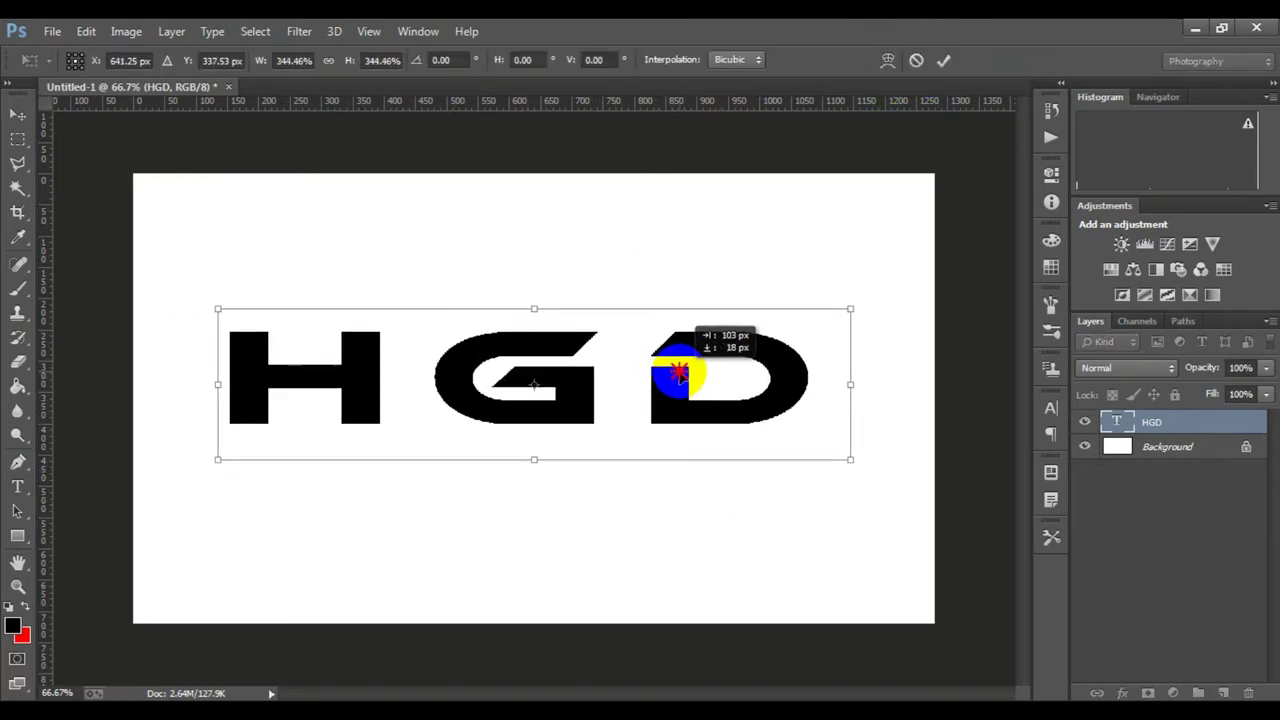
Apply the enlargement, rasterize the HGD text, and copy the H onto its own layer.
click(943, 60)
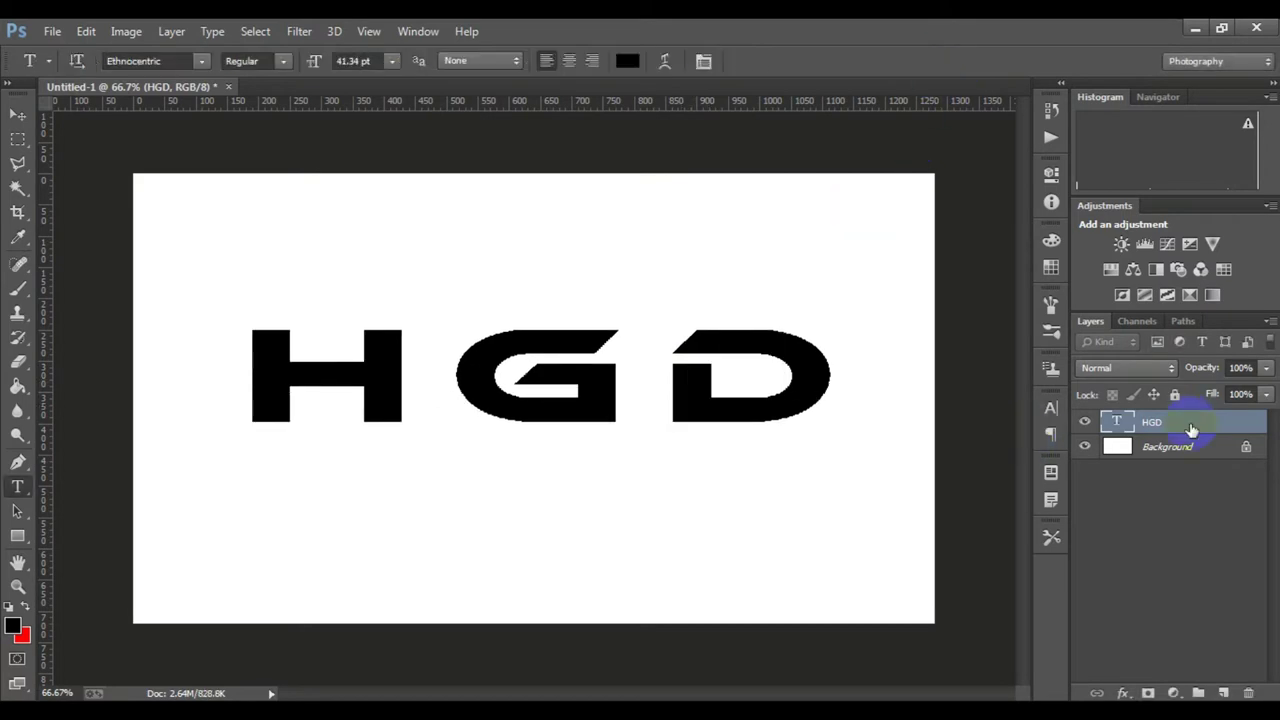
right_click(1186, 430)
click(931, 391)
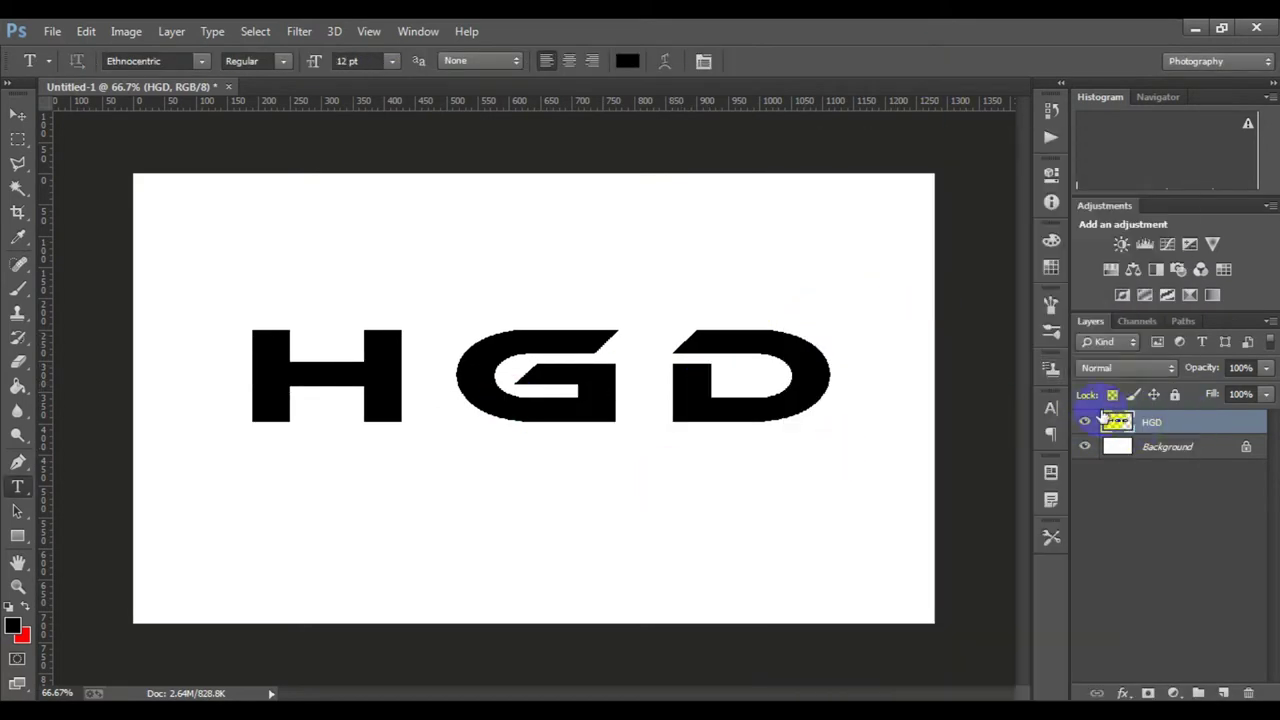
click(18, 140)
drag(207, 292, 431, 457)
right_click(368, 376)
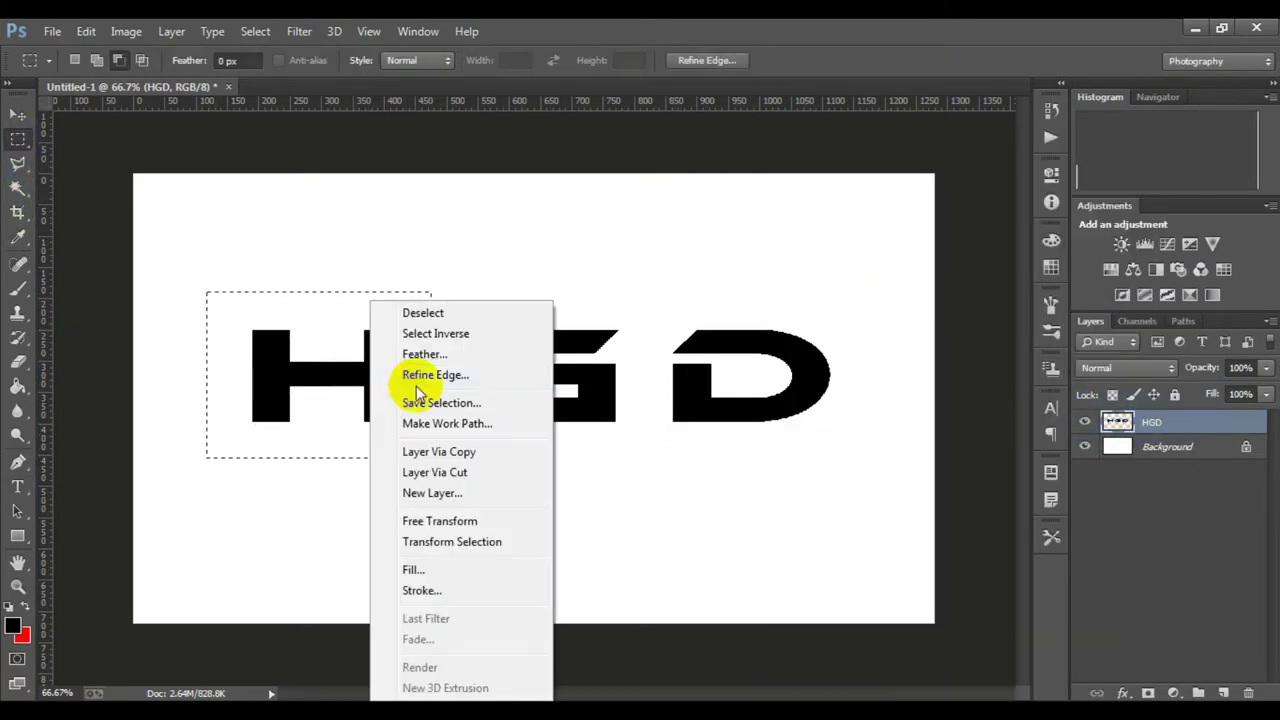
click(437, 459)
Copy the G onto its own layer from the rasterized HGD layer.
drag(450, 282, 636, 465)
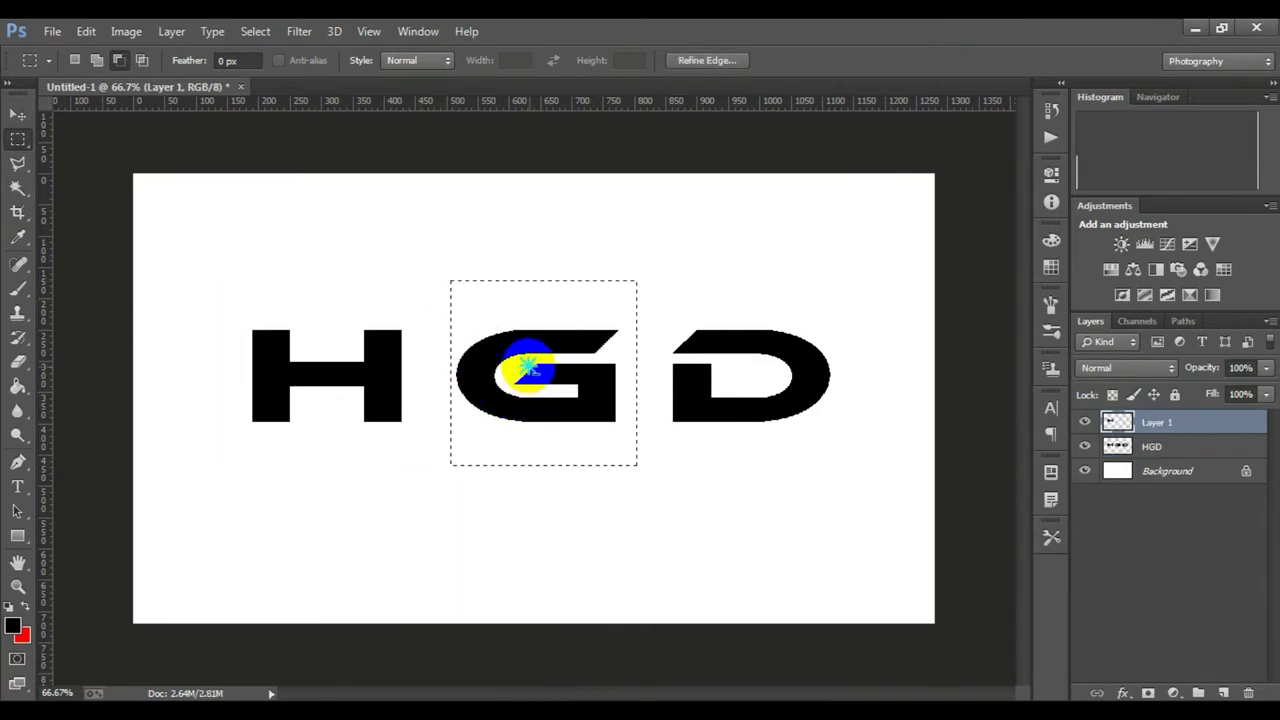
right_click(530, 376)
click(588, 468)
click(560, 284)
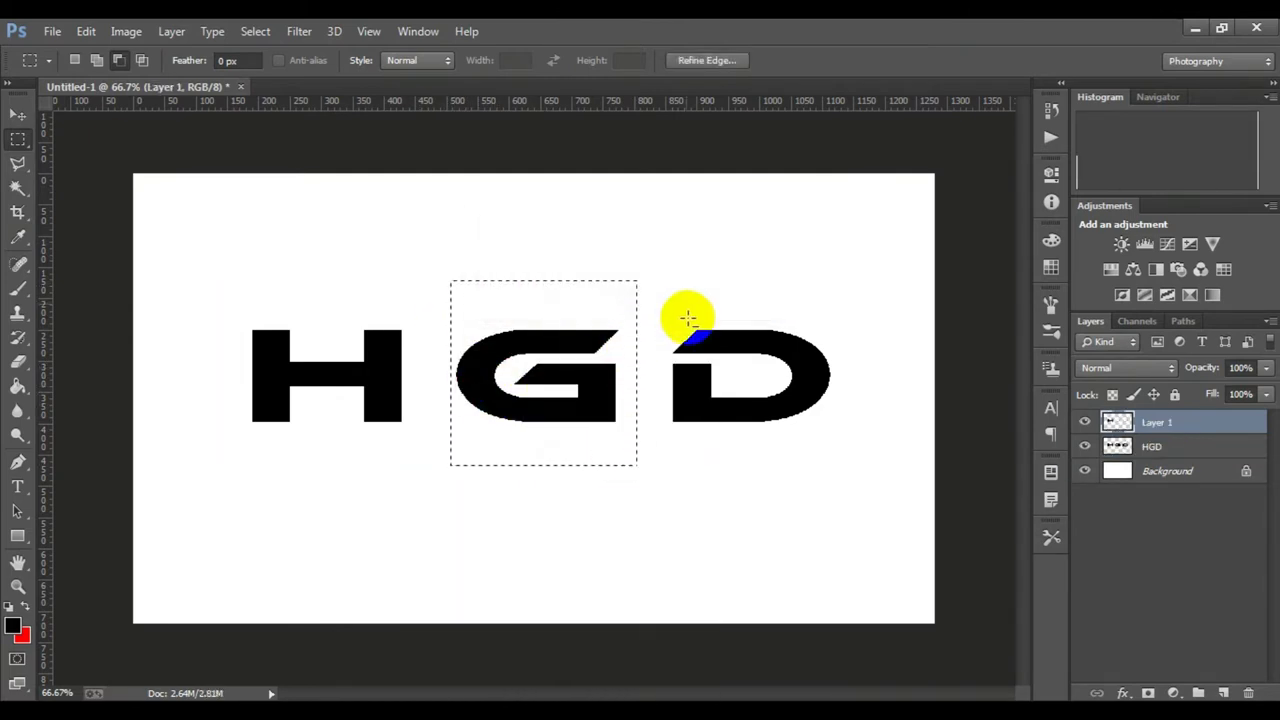
click(1112, 448)
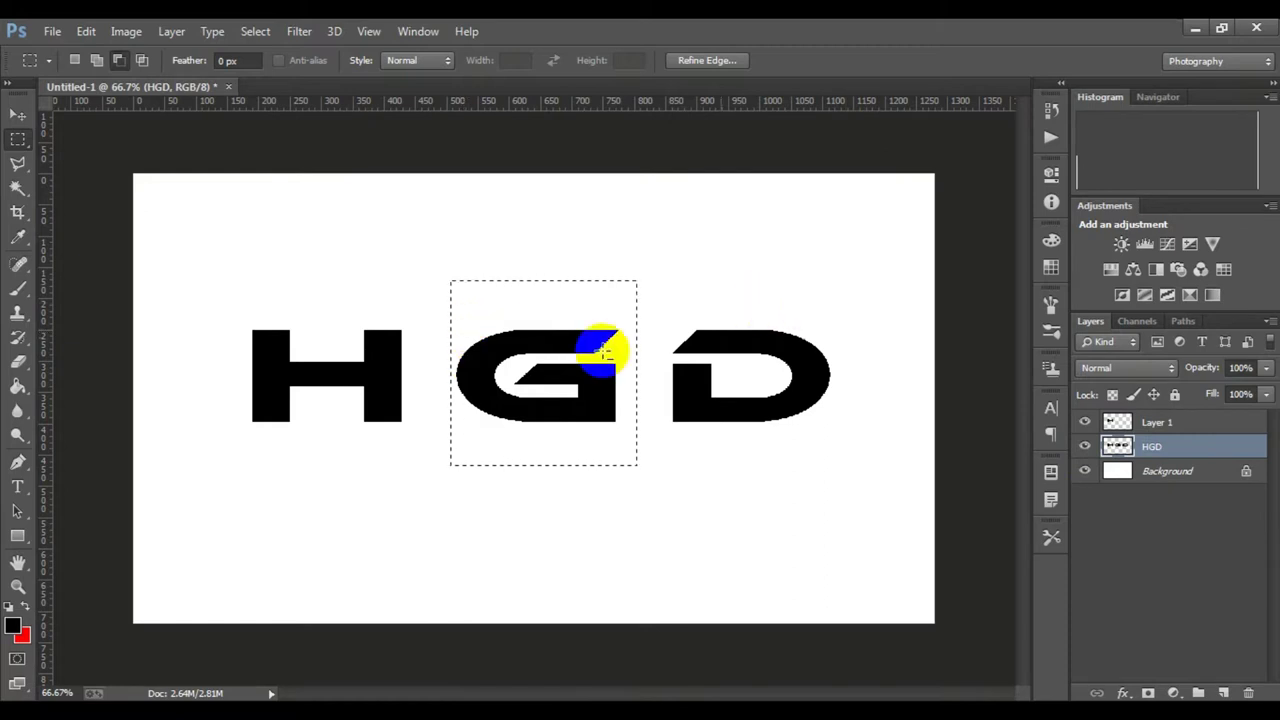
right_click(566, 302)
click(632, 455)
Copy the D onto its own layer and delete the original HGD layer.
click(1150, 471)
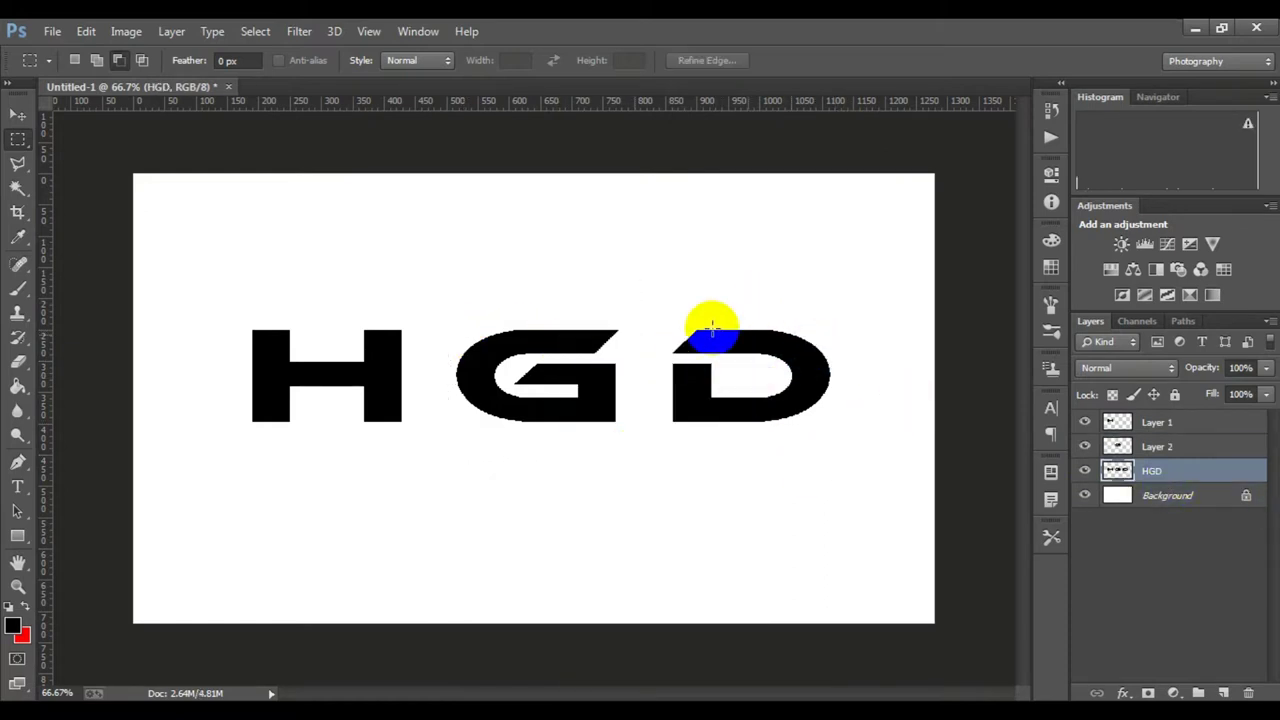
drag(658, 289, 846, 462)
right_click(740, 340)
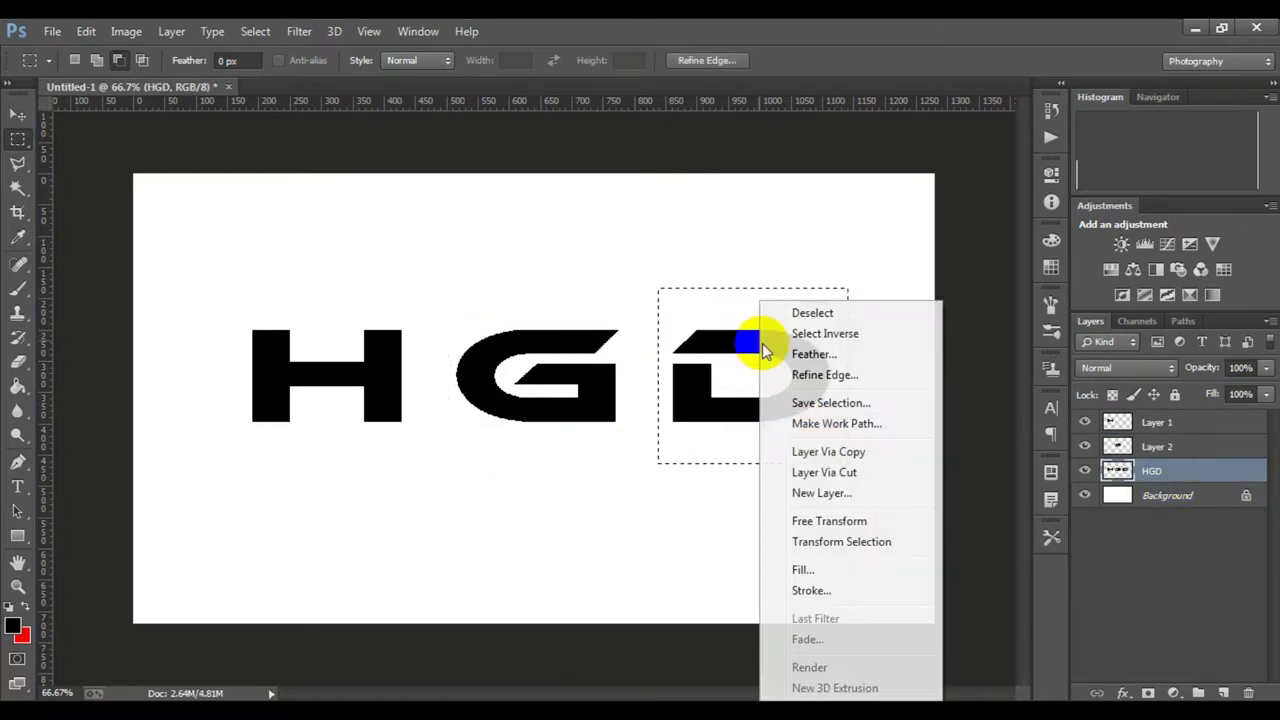
click(785, 452)
click(1150, 495)
drag(1200, 497, 1248, 693)
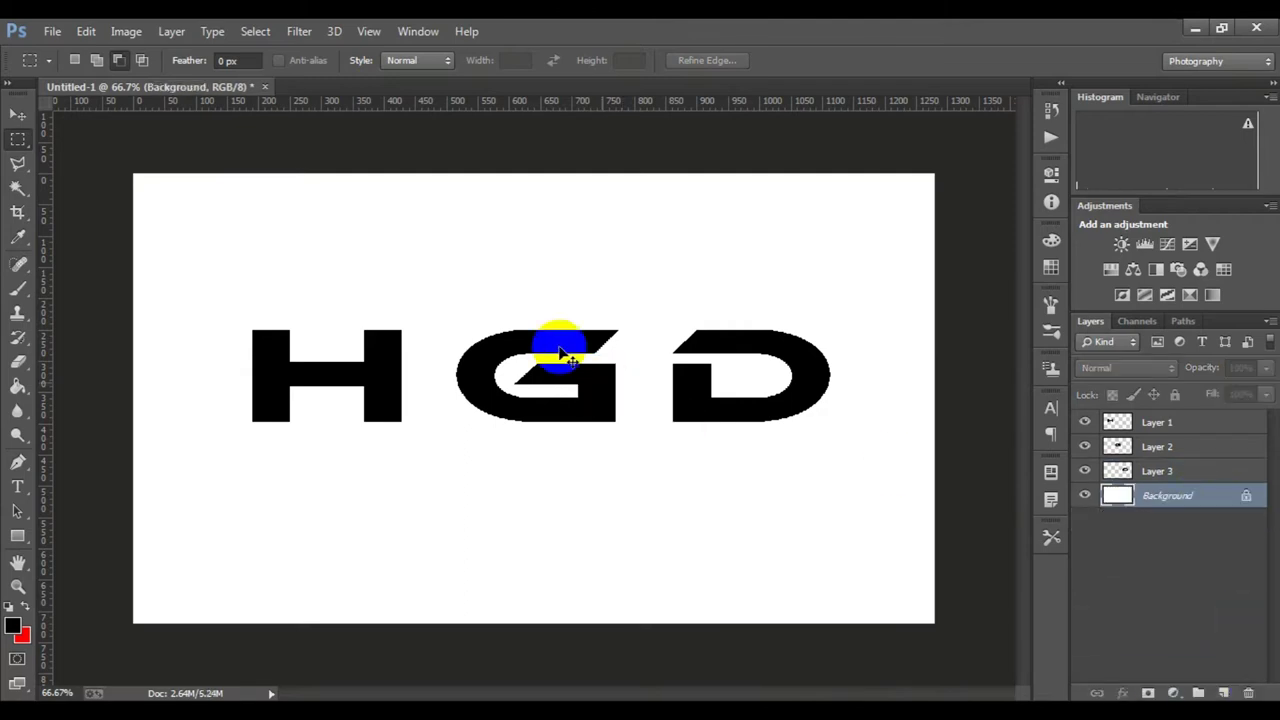
scroll(660, 395, up, 1)
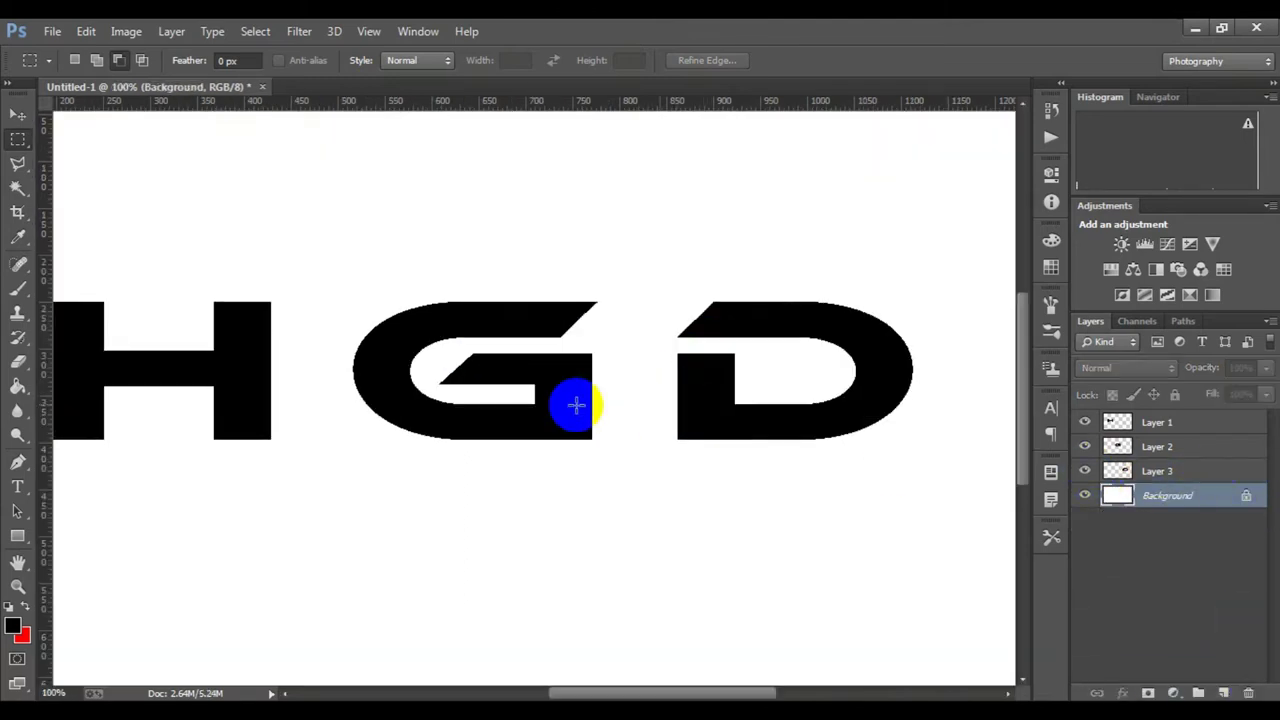
Move the G on Layer 2 about 115 px left so it butts against the H.
click(1165, 458)
key(ctrl+t)
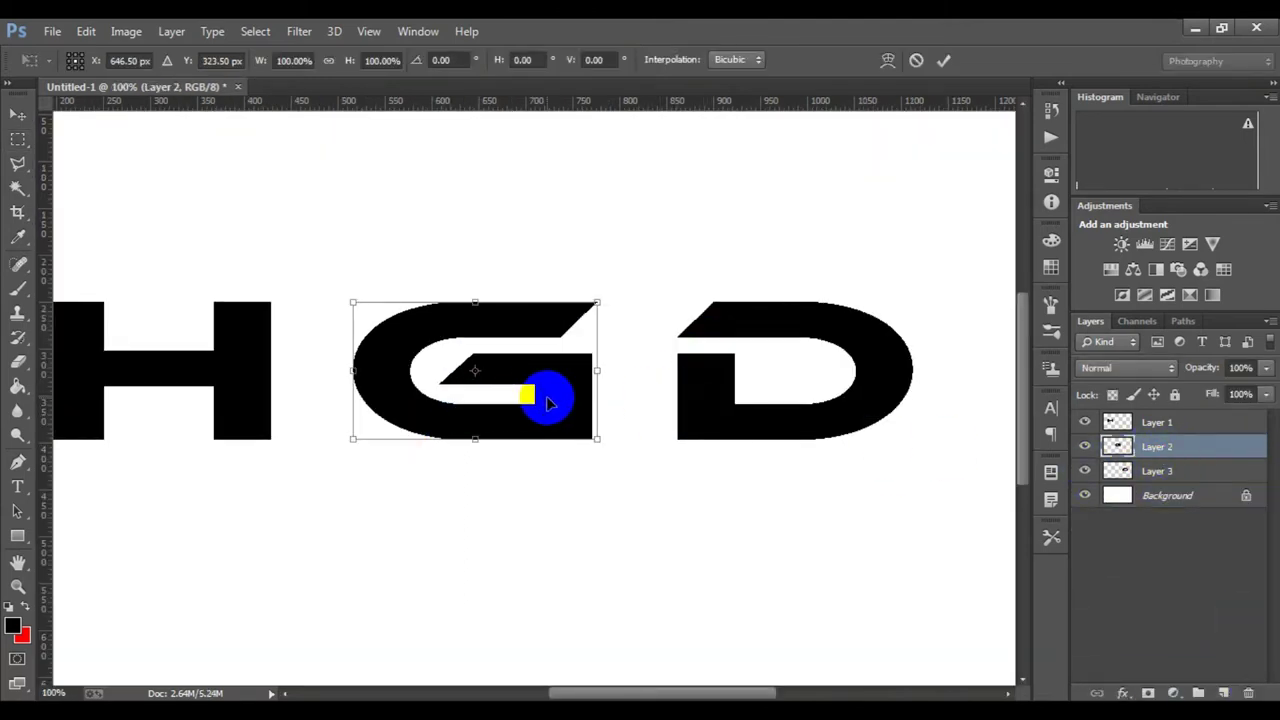
drag(548, 402, 415, 405)
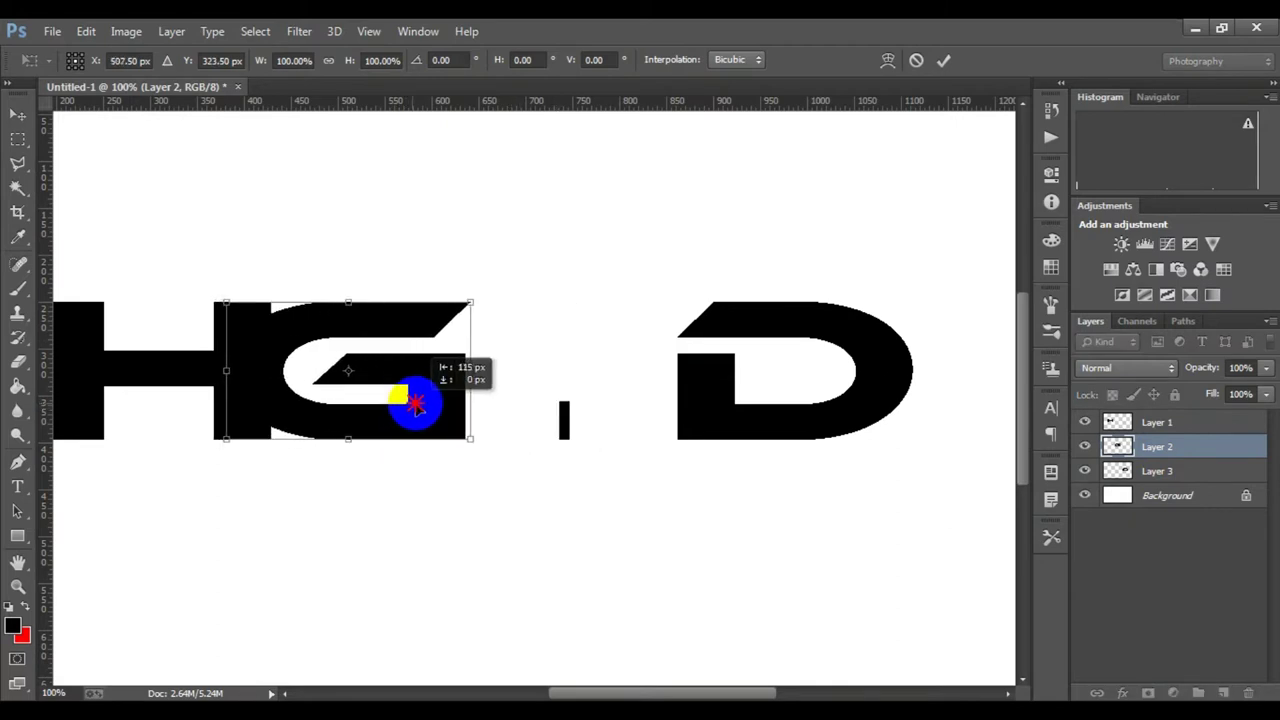
click(943, 60)
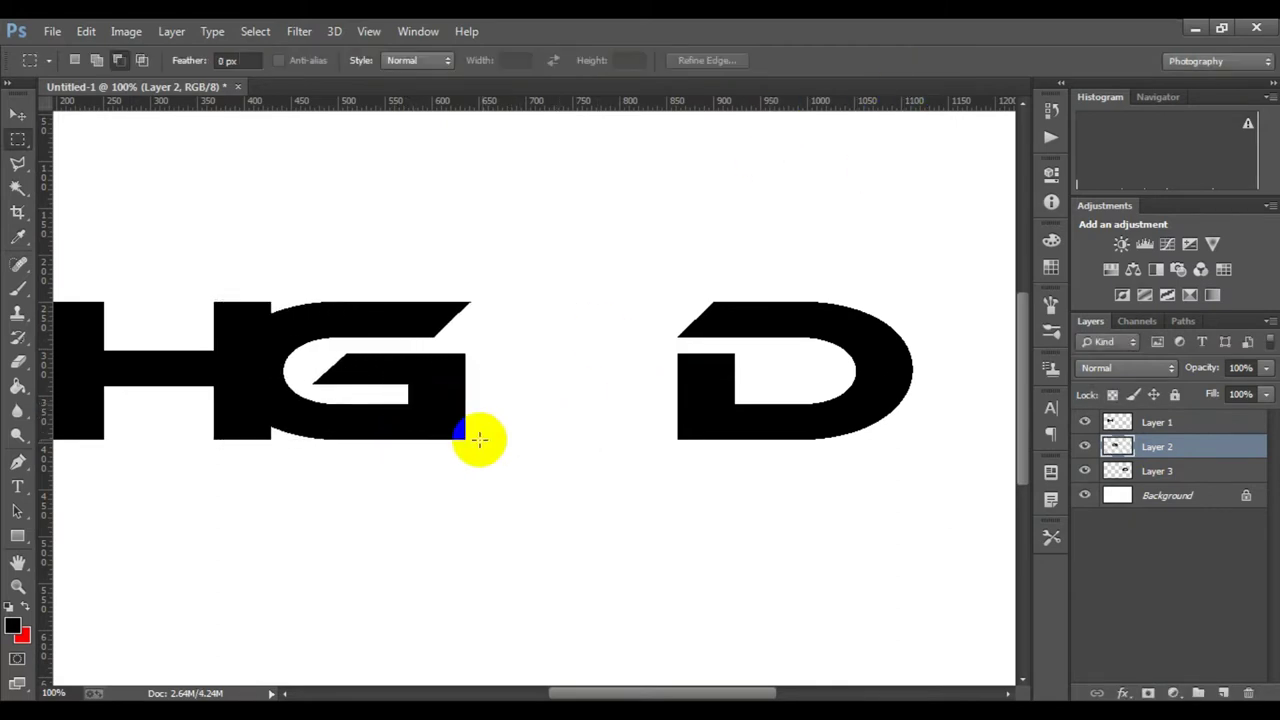
drag(409, 394, 420, 398)
scroll(491, 366, down, 1)
scroll(500, 371, up, 2)
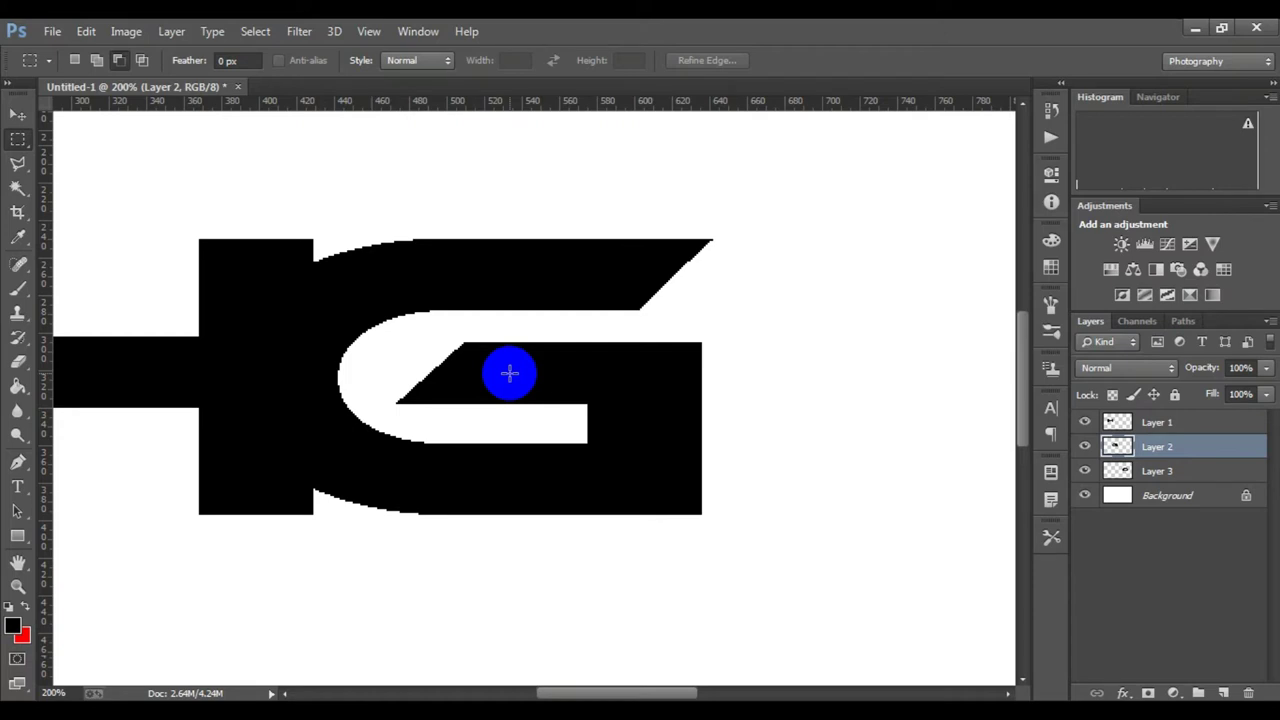
Draw a black rectangle shape covering the join between the H and G.
click(1235, 447)
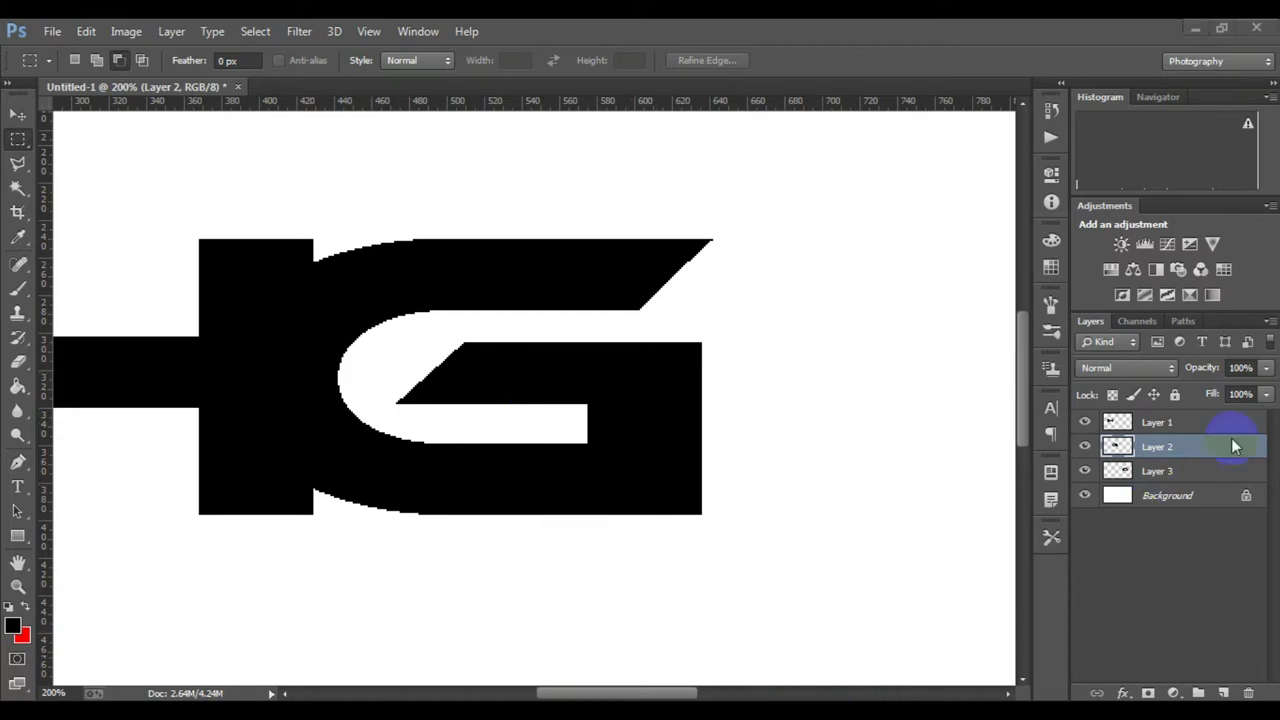
drag(794, 466, 617, 423)
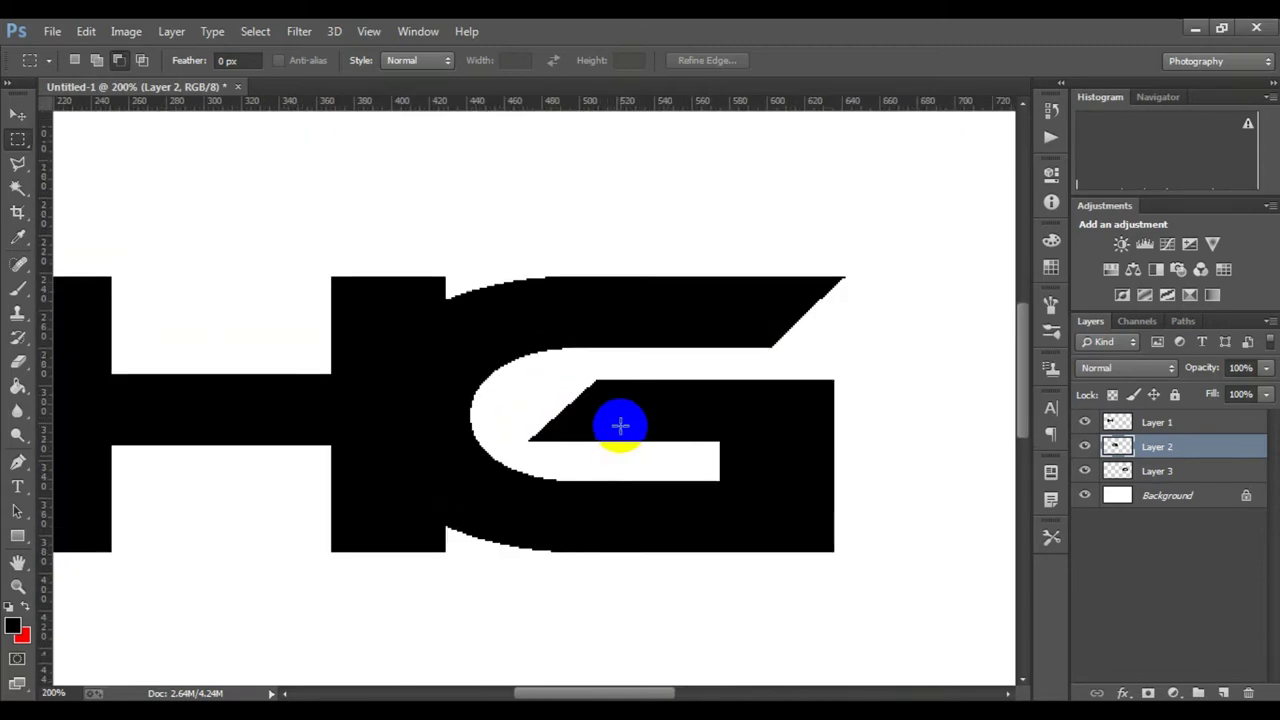
click(17, 536)
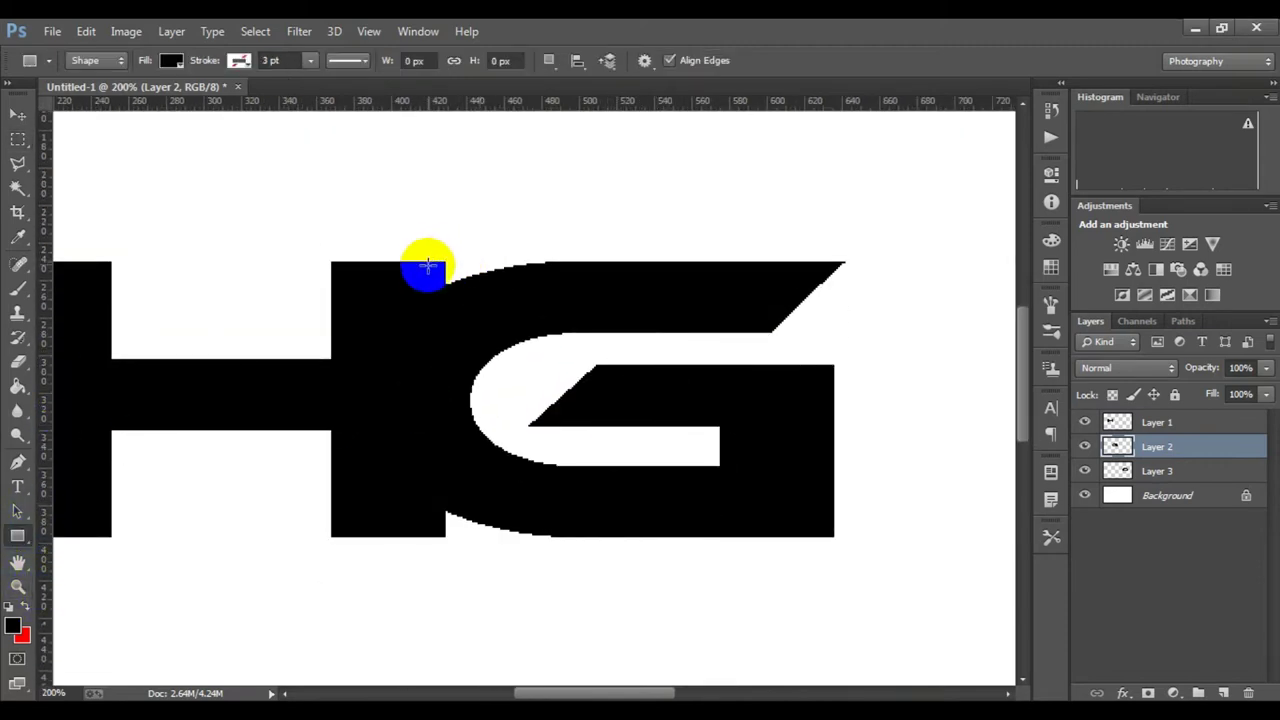
mouse_move(425, 261)
mouse_down()
mouse_move(528, 537)
mouse_move(593, 537)
mouse_up()
ctrl+click(520, 397)
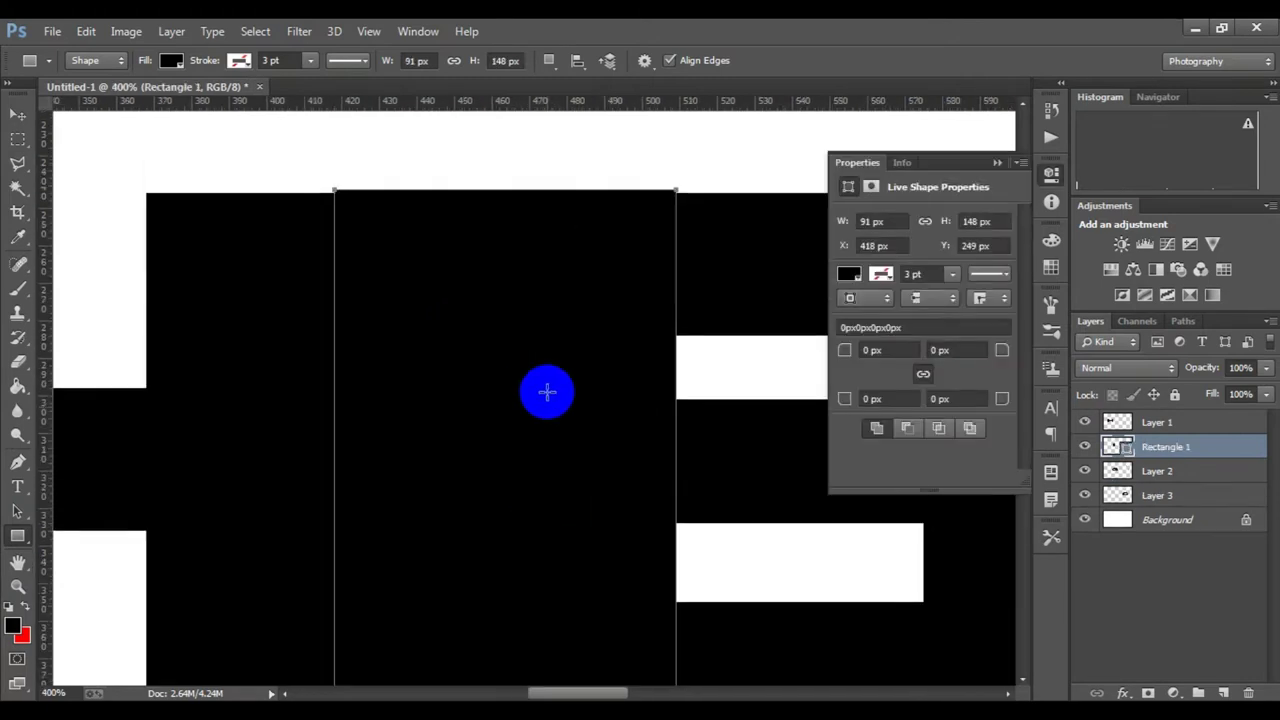
key(ctrl+t)
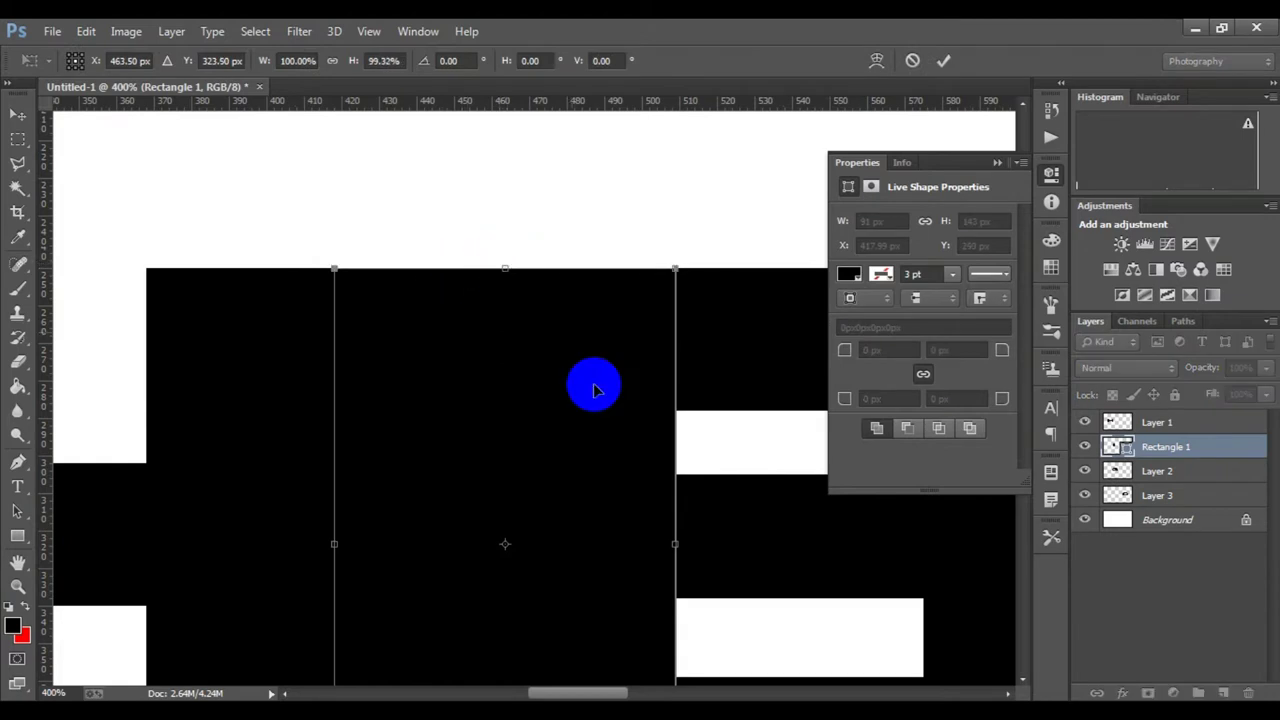
scroll(546, 423, down, 5)
click(943, 62)
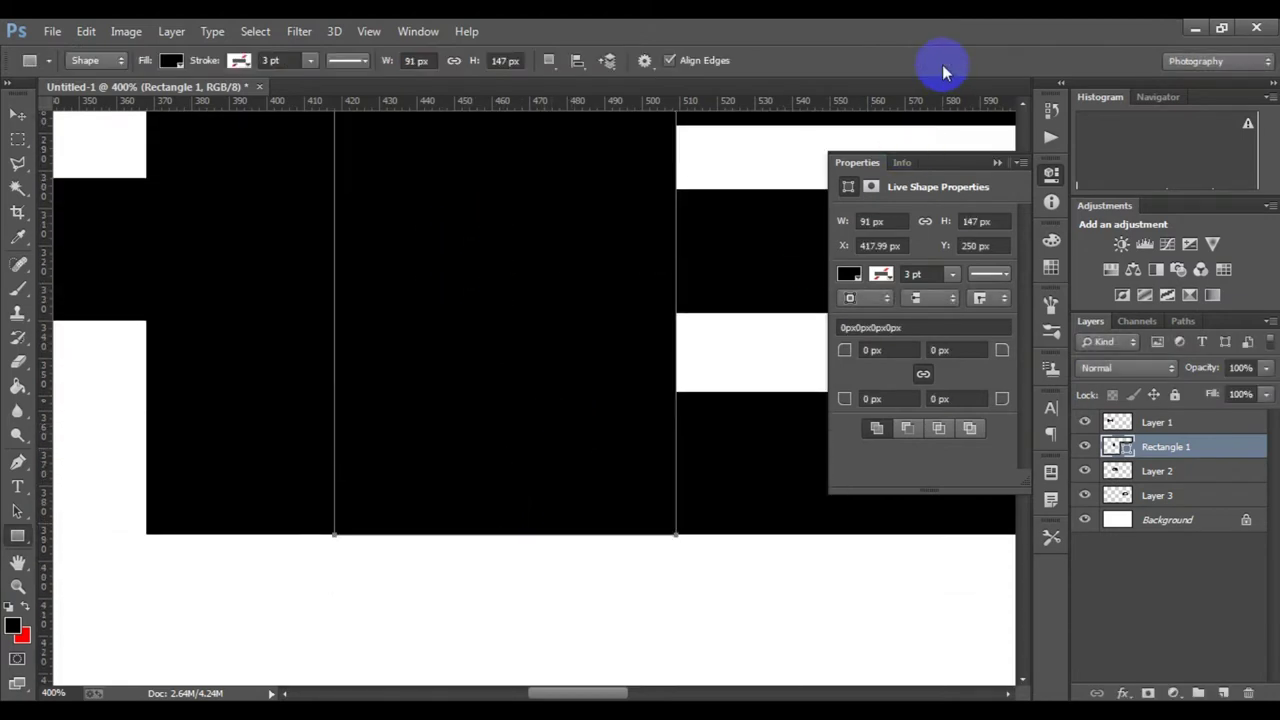
Move Rectangle 1 to the top of the layer stack and rasterize it.
click(1180, 530)
scroll(589, 549, down, 2)
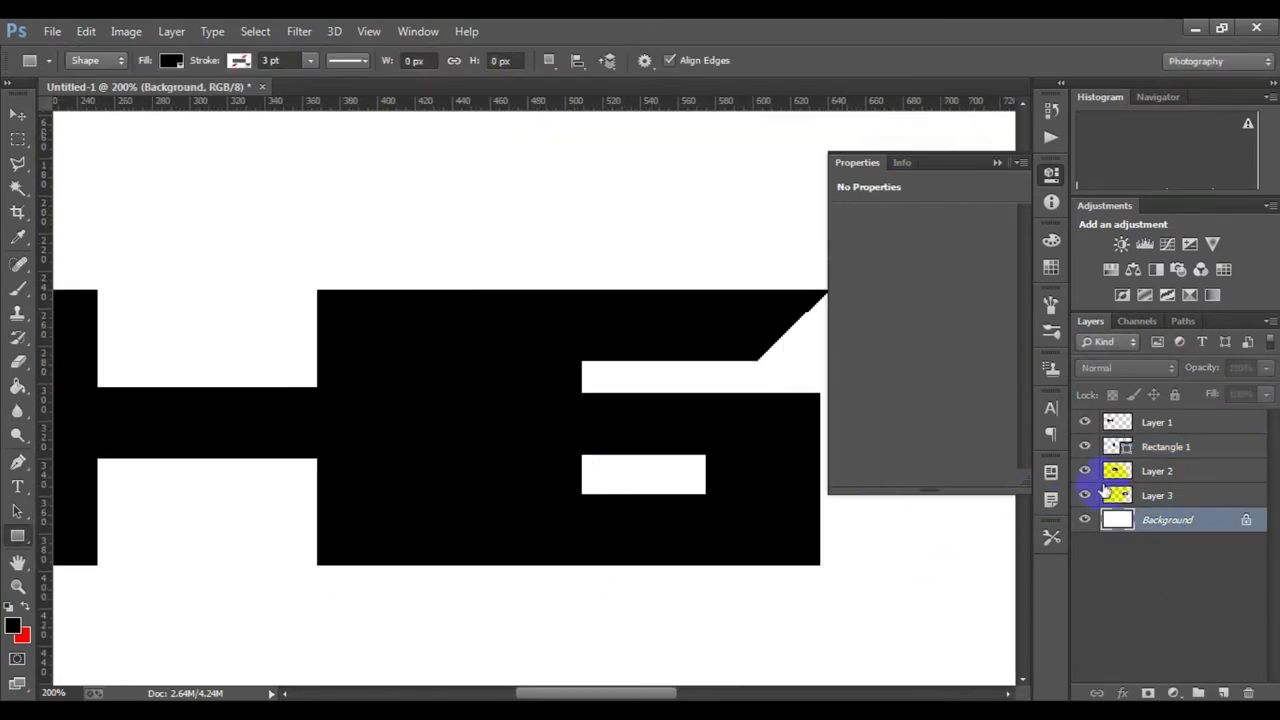
click(1165, 446)
drag(1165, 446, 1165, 418)
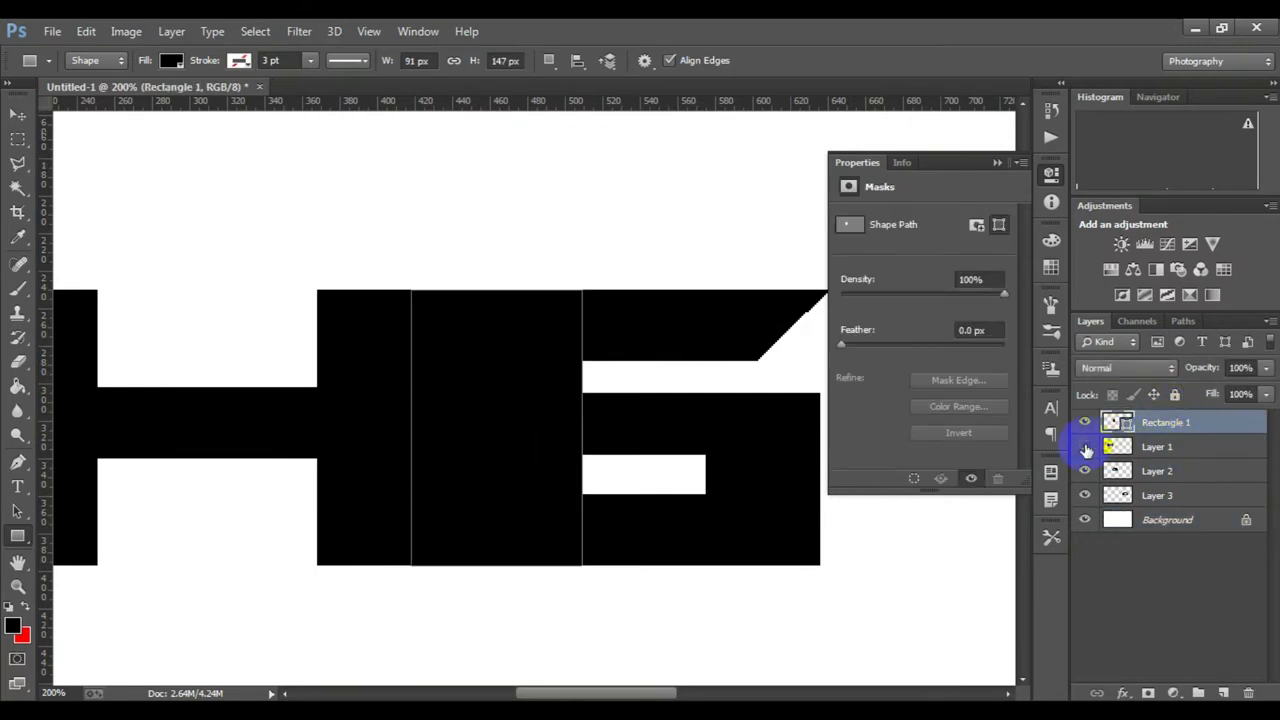
click(1143, 456)
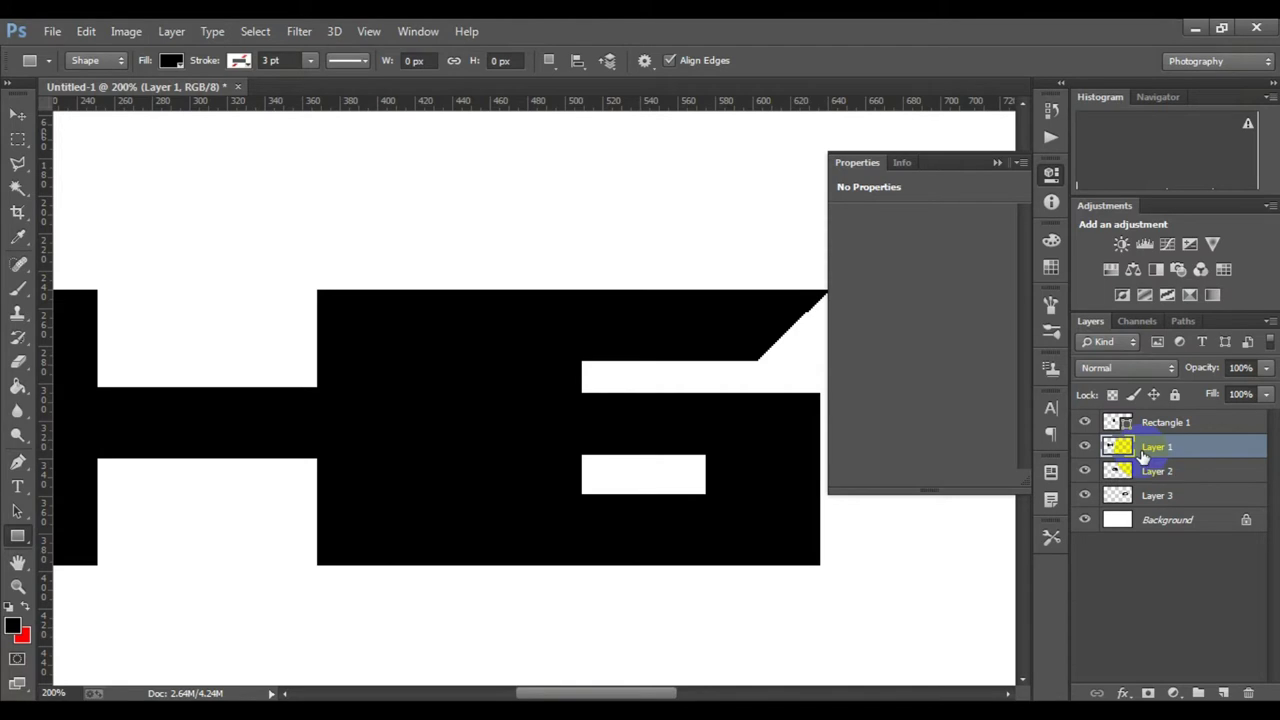
click(997, 163)
scroll(985, 453, up, 1)
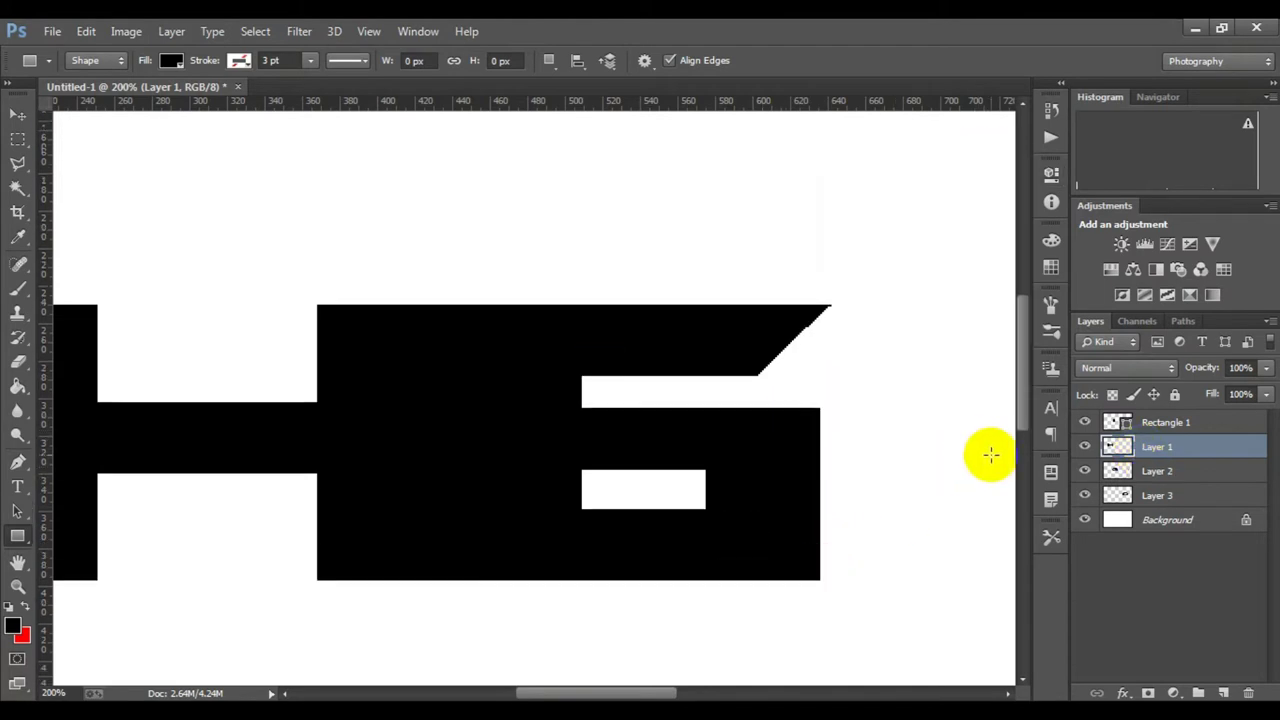
right_click(1163, 428)
click(857, 339)
click(1157, 446)
Magic Wand the G on Layer 2 and expand the selection by 5 px.
click(1157, 470)
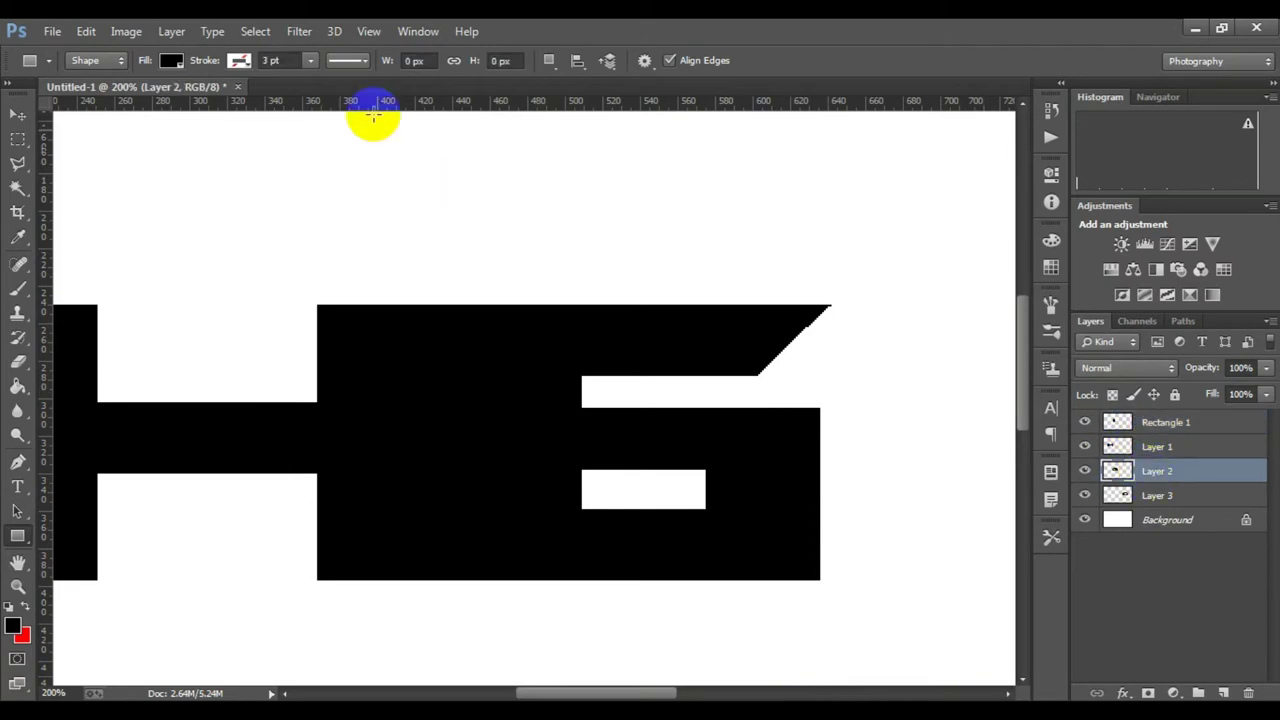
click(18, 186)
click(750, 455)
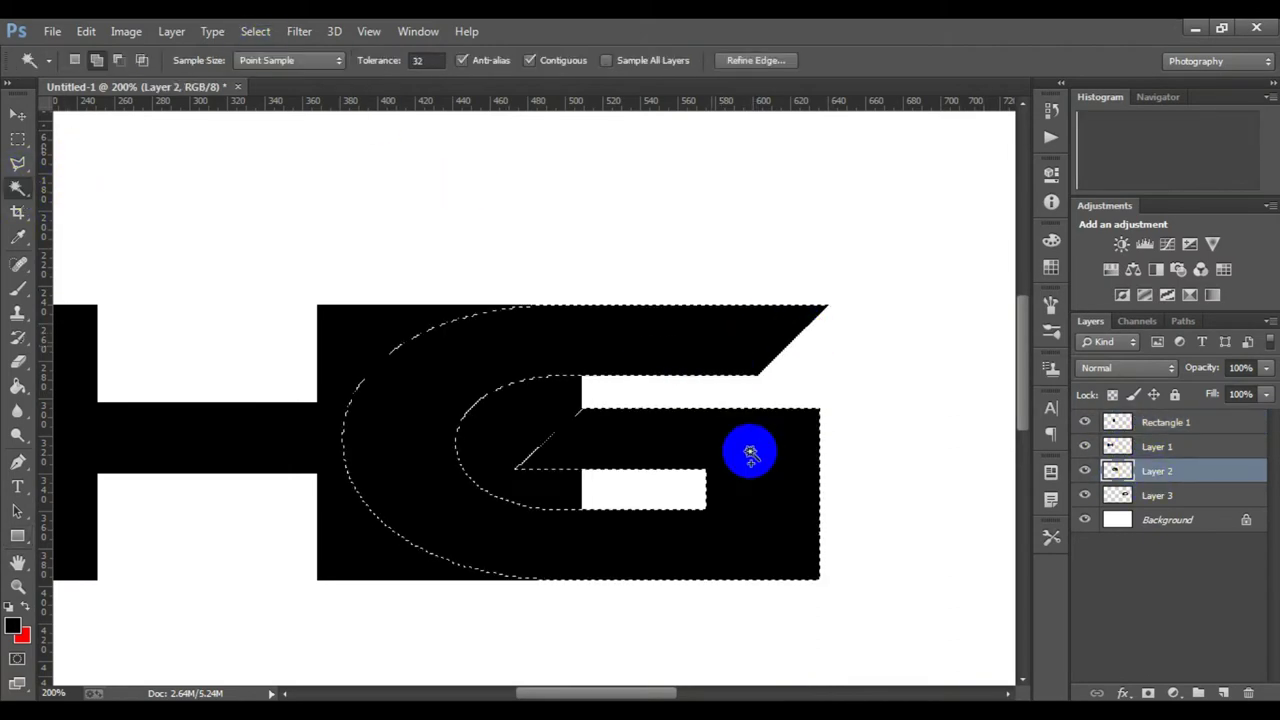
click(255, 31)
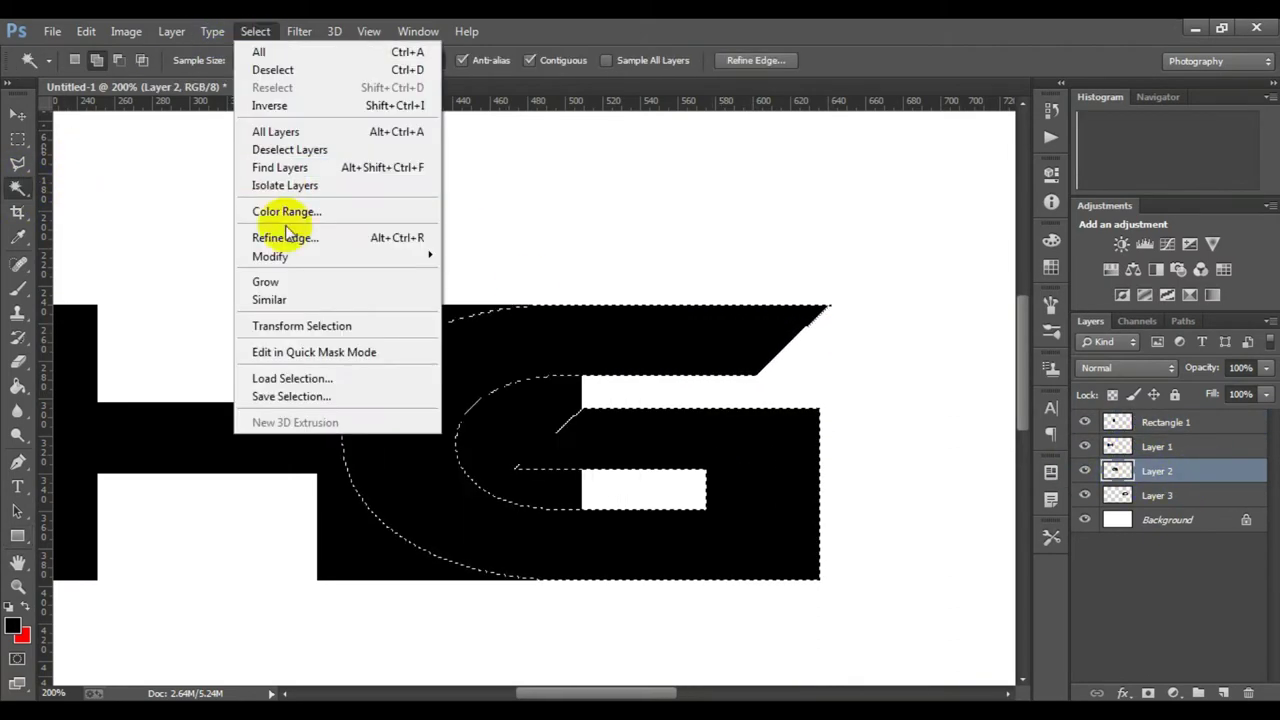
click(472, 271)
click(710, 260)
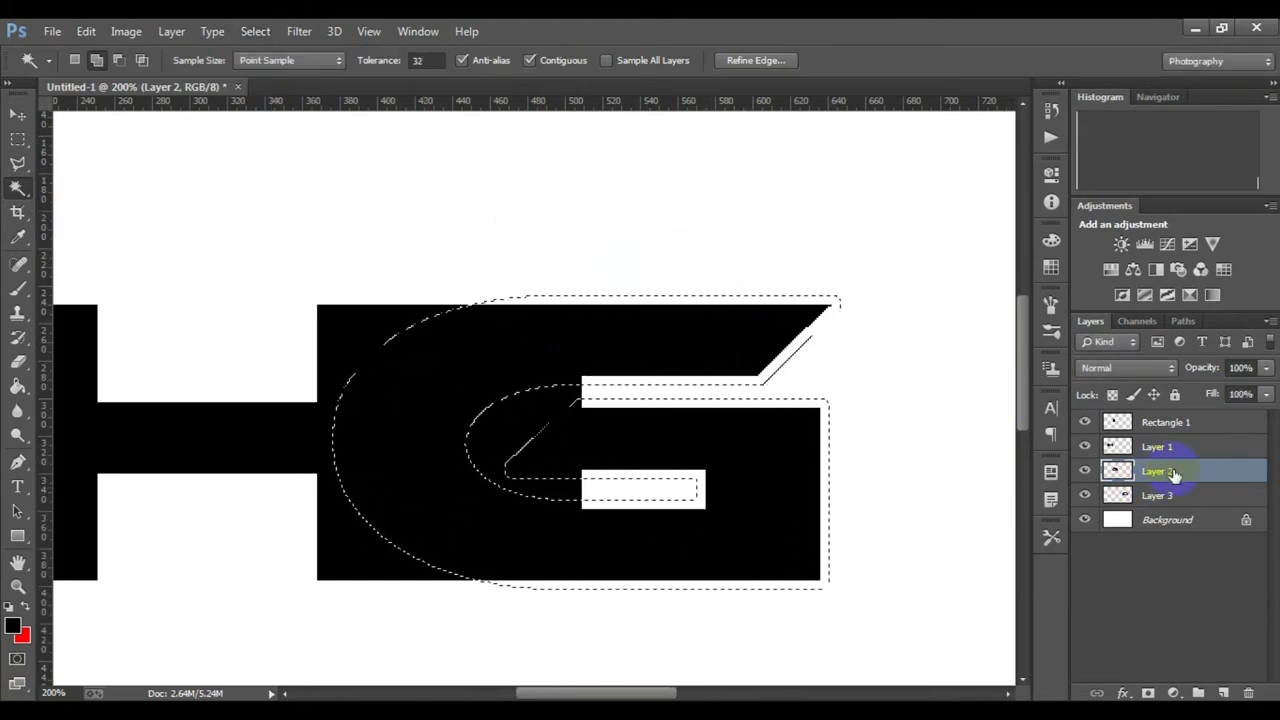
Delete the expanded G selection from Rectangle 1 and Layer 1, then hide the G layer.
click(1166, 424)
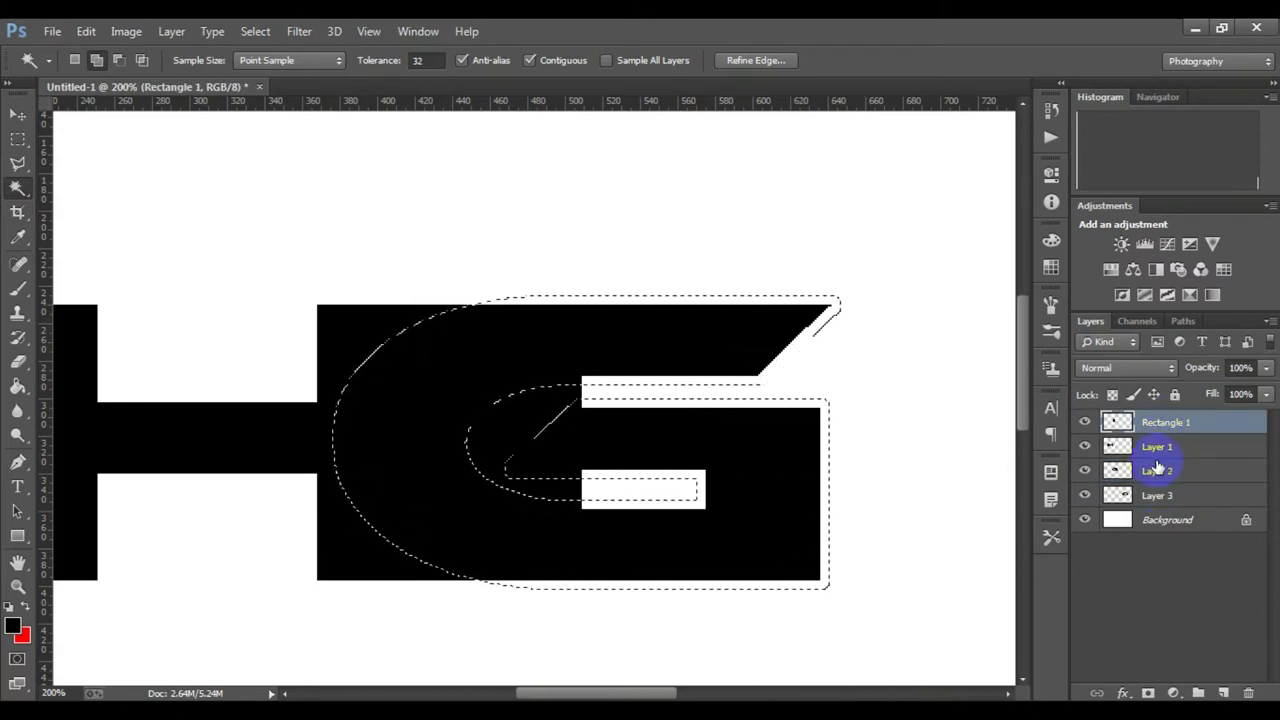
click(1157, 448)
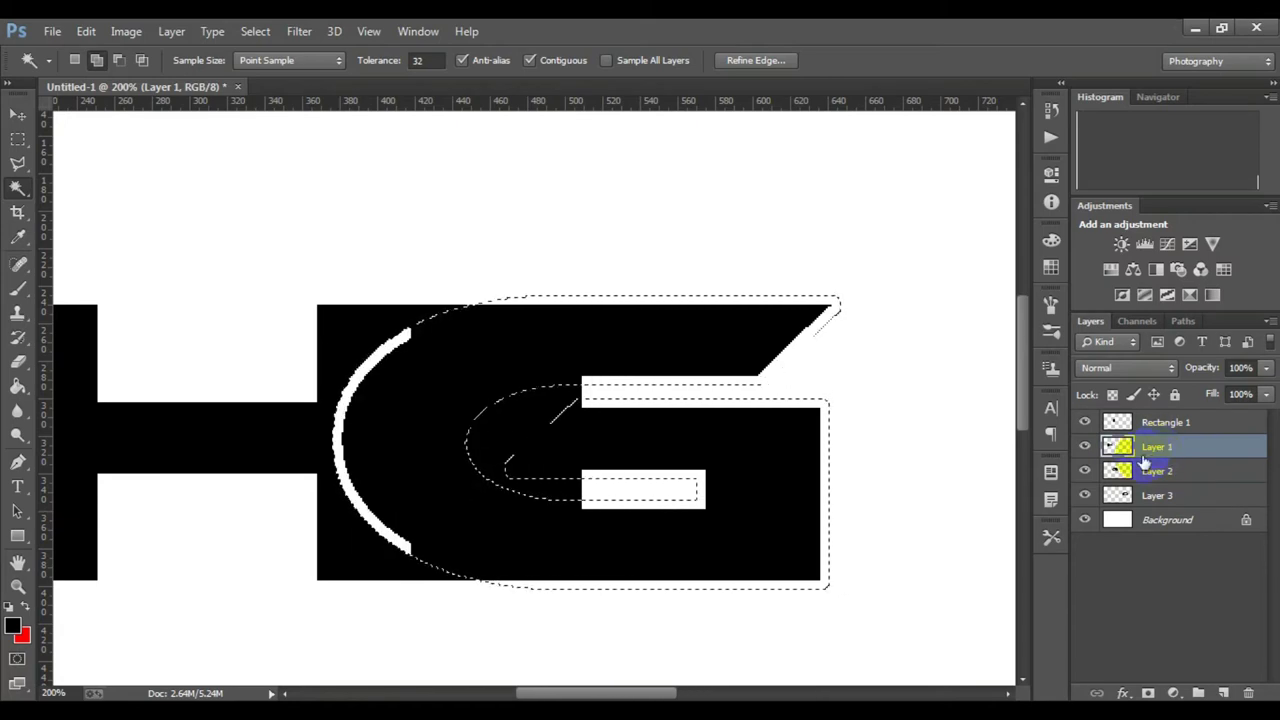
click(1168, 424)
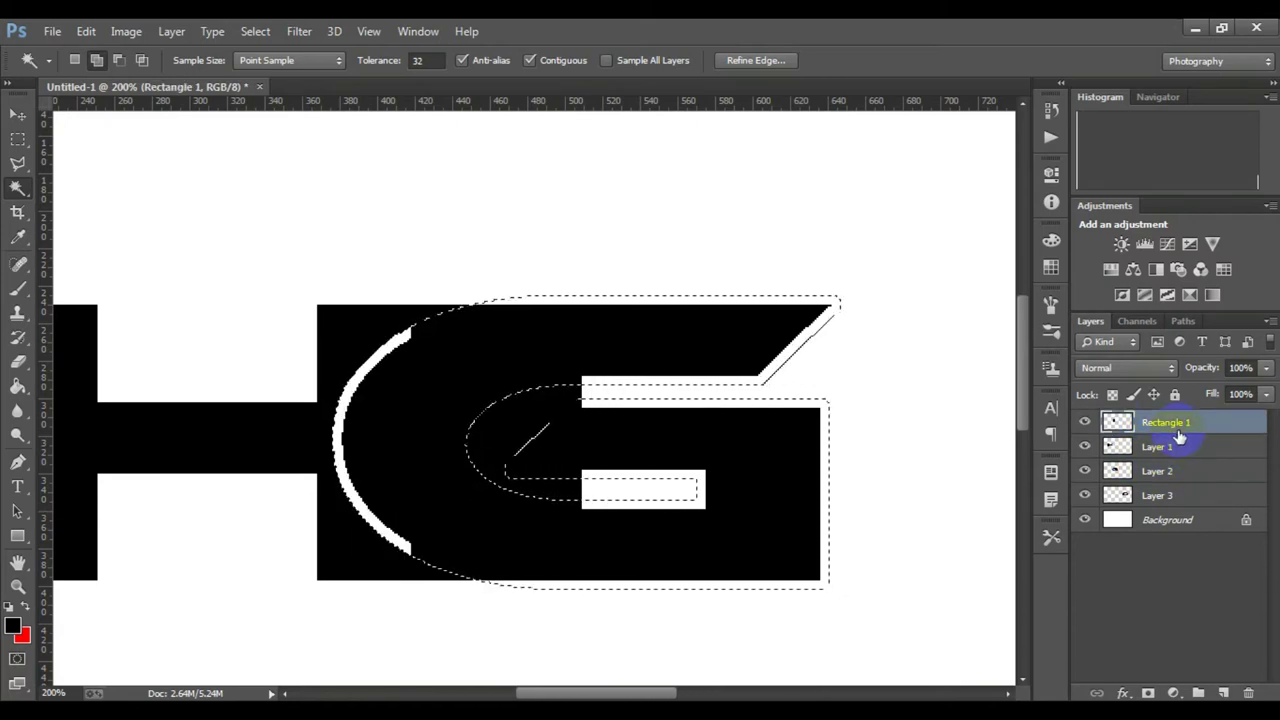
click(1085, 476)
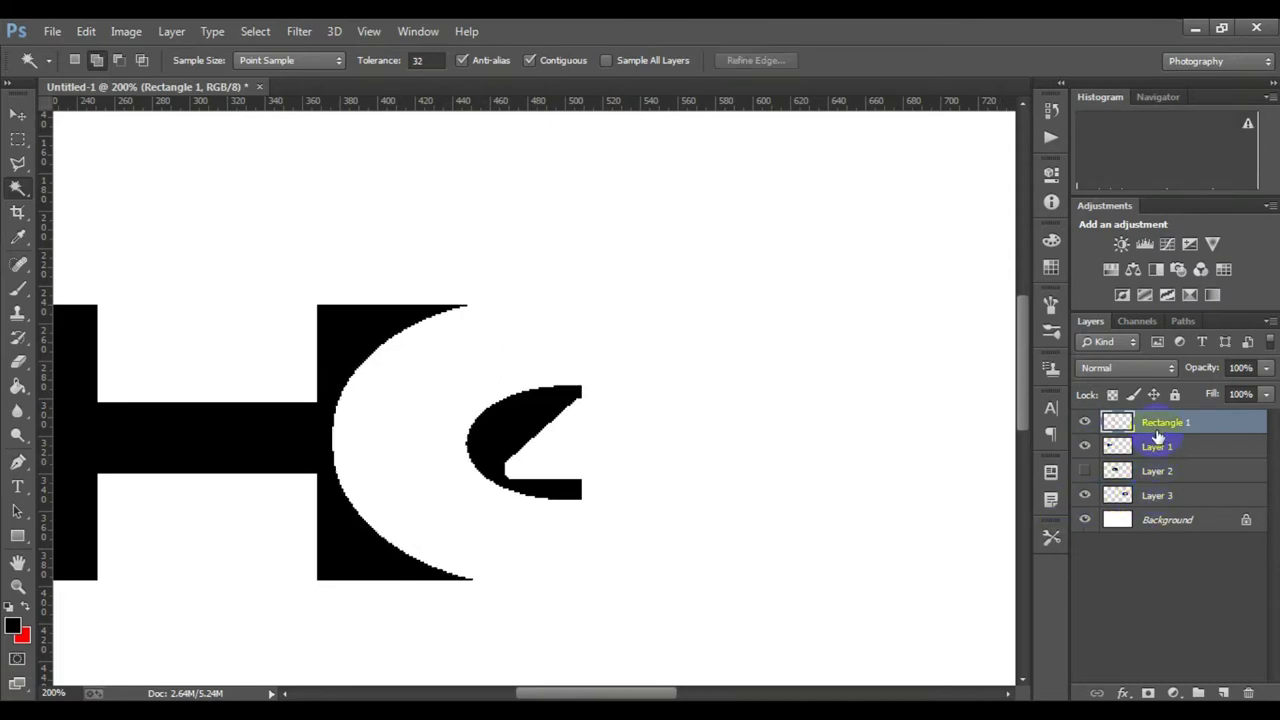
Erase the leftover black fragments inside the gap and make the G visible again.
click(18, 362)
drag(418, 324, 428, 341)
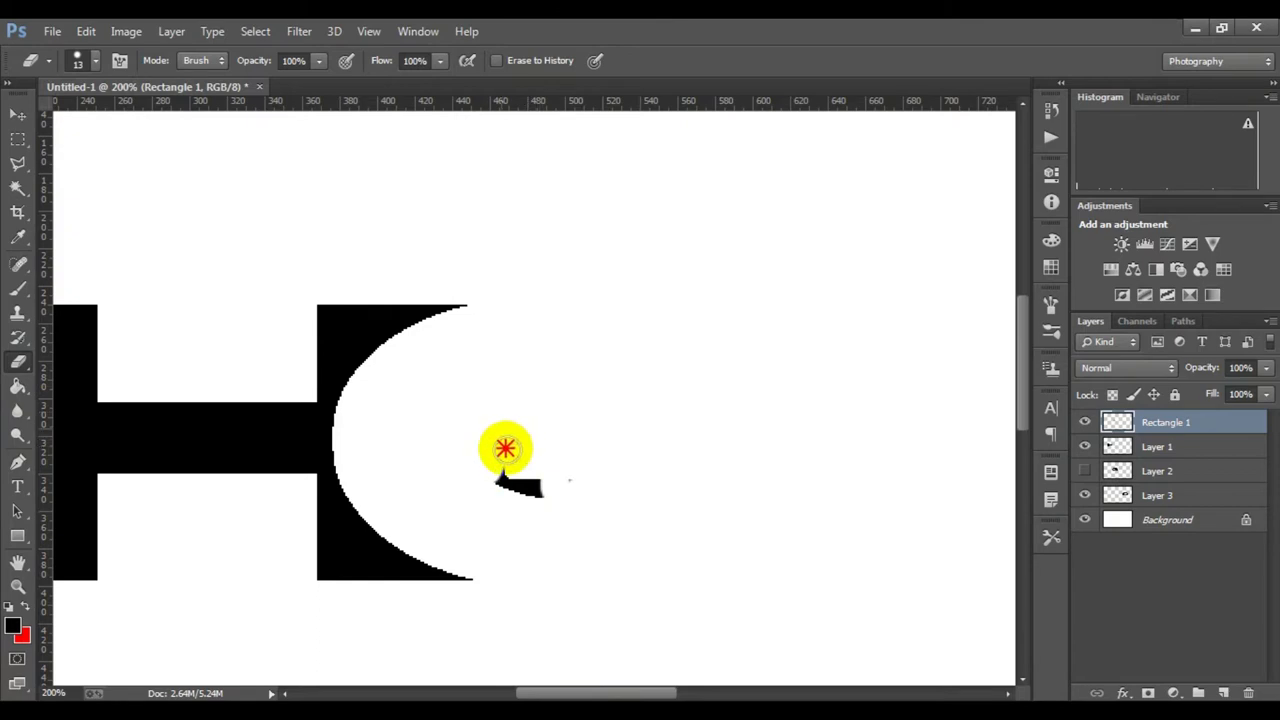
drag(505, 448, 480, 419)
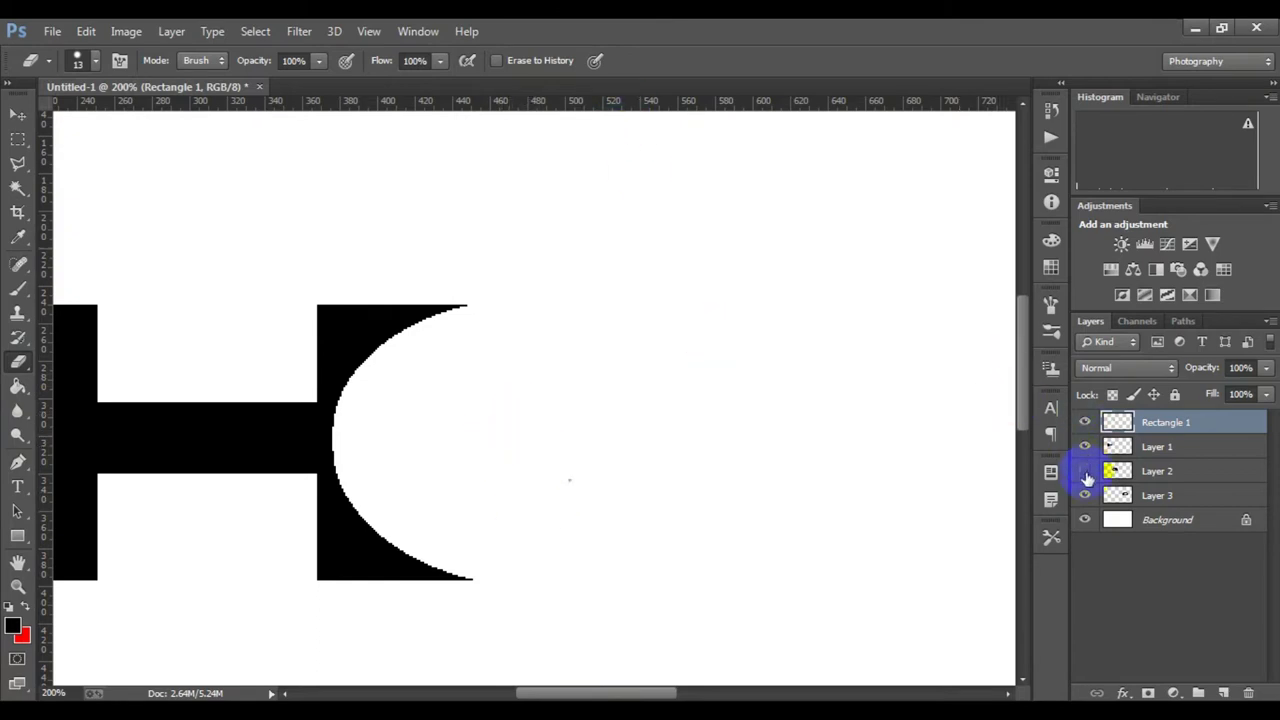
click(1085, 471)
drag(608, 449, 493, 386)
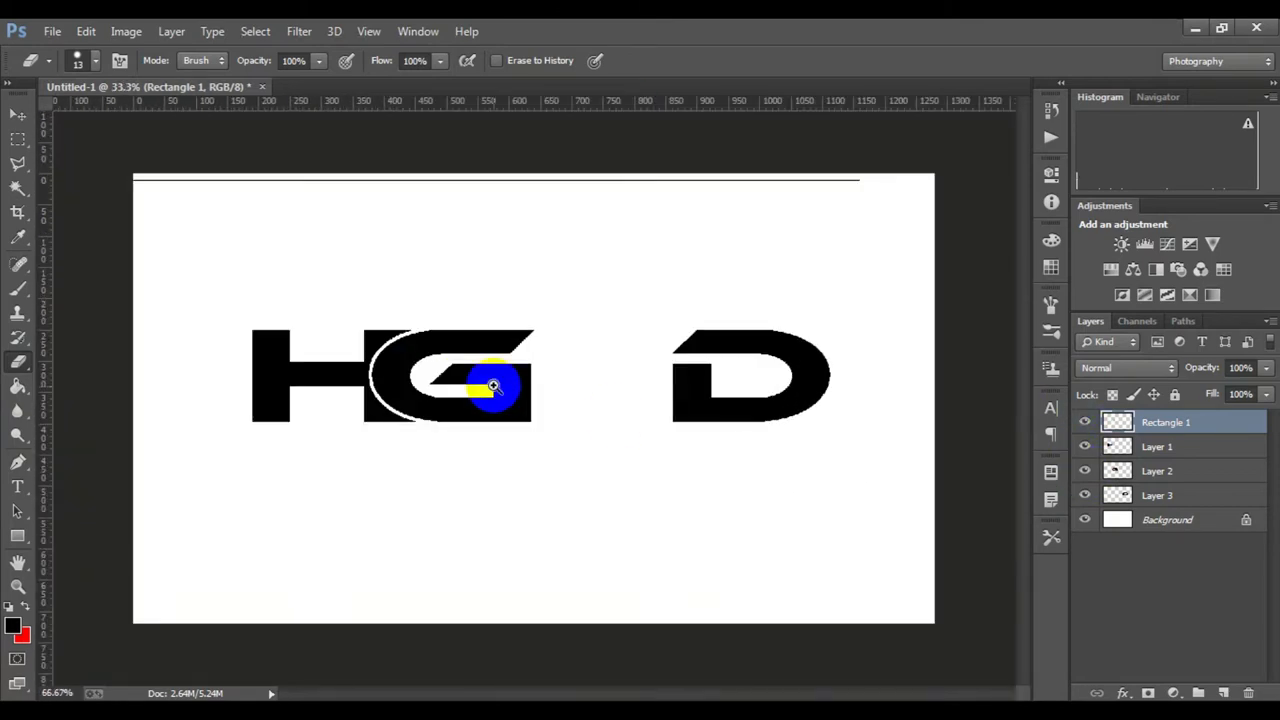
click(493, 386)
Select Layer 3 and drag the D left toward the G with Free Transform.
click(1085, 495)
click(1085, 495)
click(1157, 495)
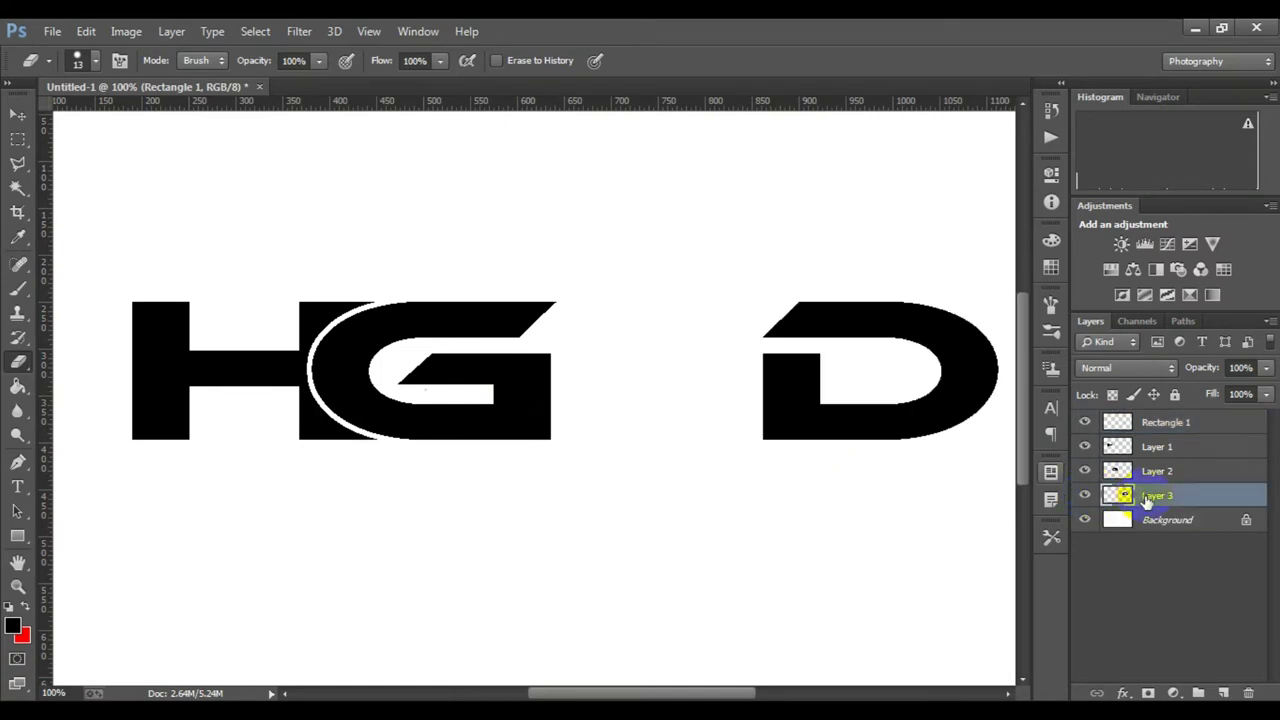
key(ctrl+t)
mouse_move(784, 403)
mouse_down()
mouse_move(623, 394)
mouse_move(636, 397)
mouse_up()
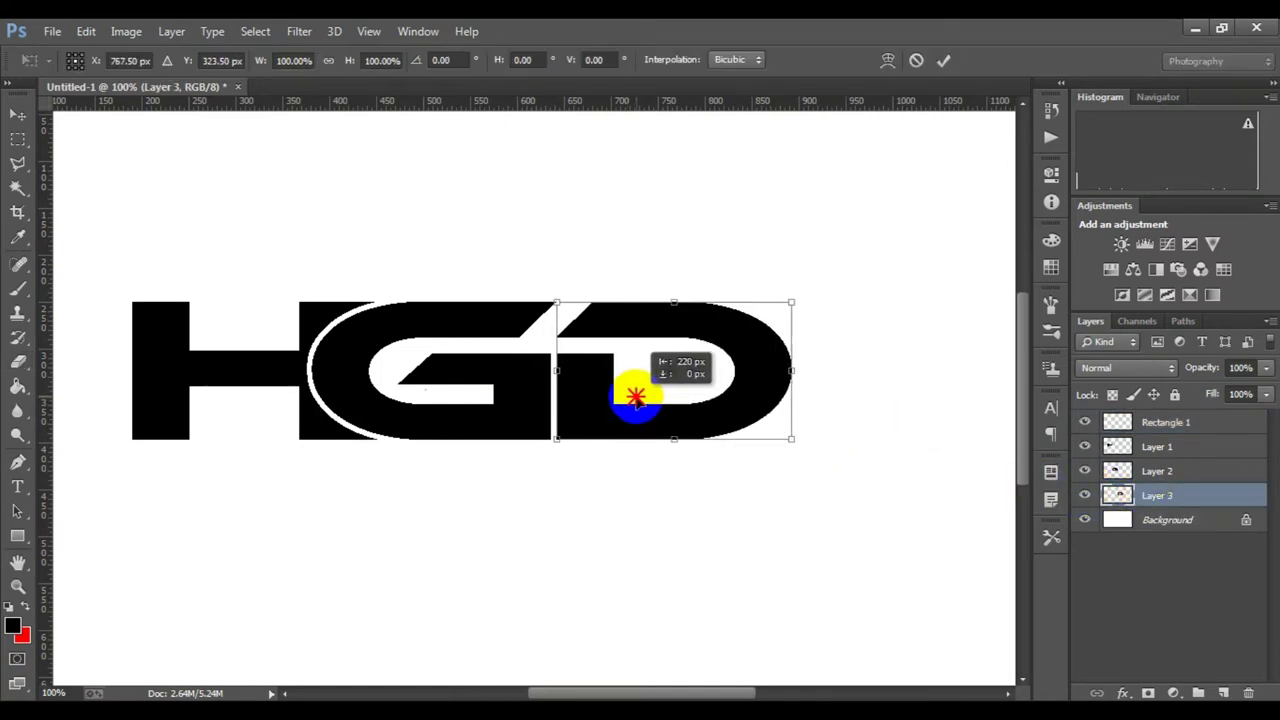
Commit the D's new position and draw a black bar across the G and D tops.
click(943, 60)
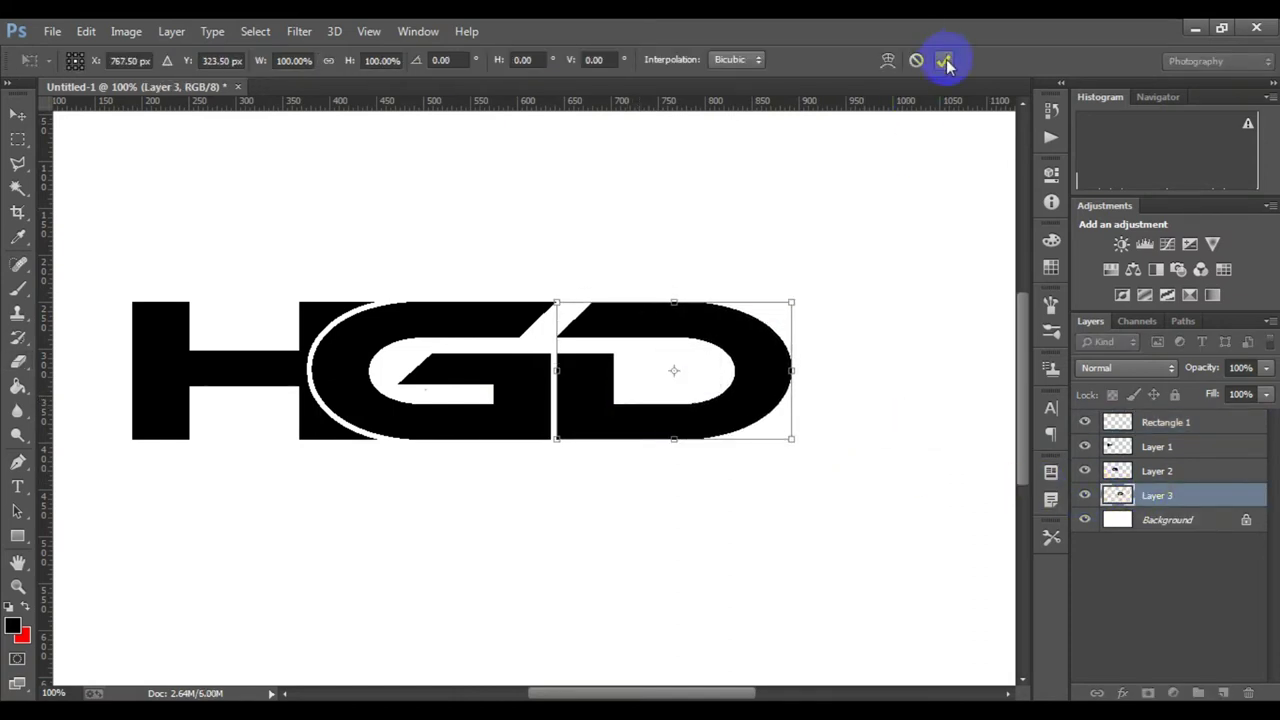
key(e)
key(ctrl+plus)
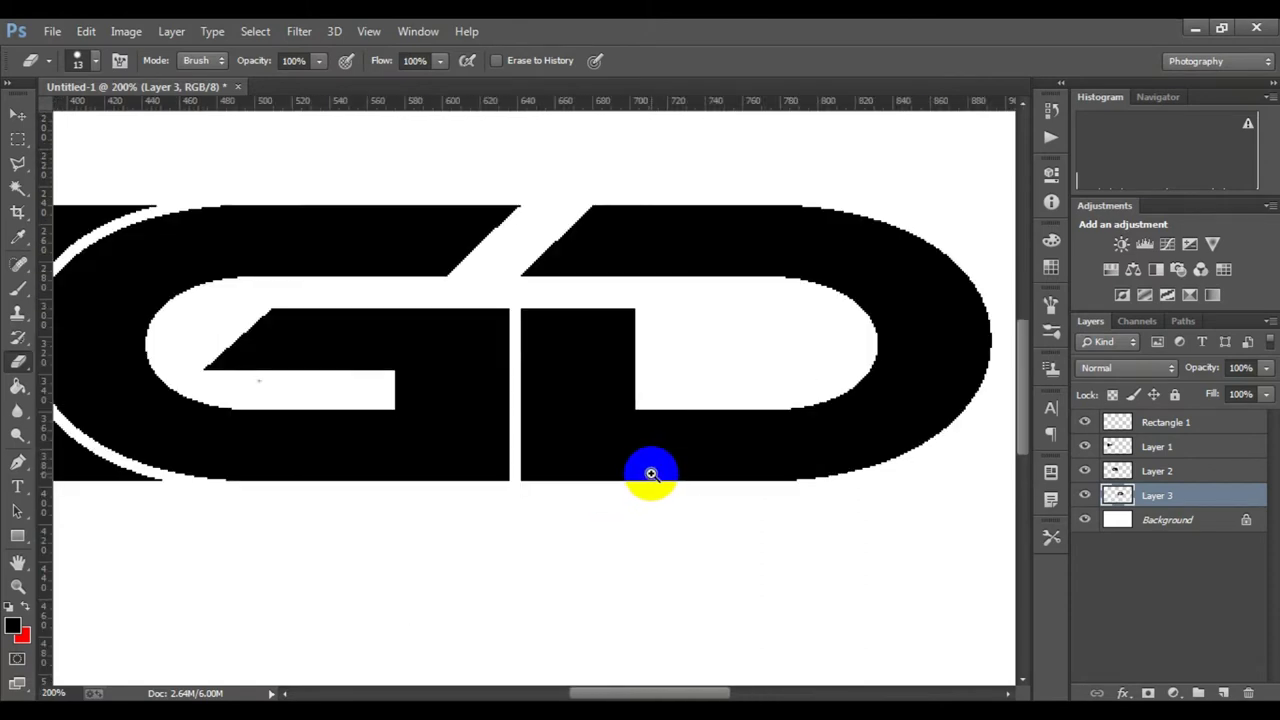
click(1160, 428)
key(u)
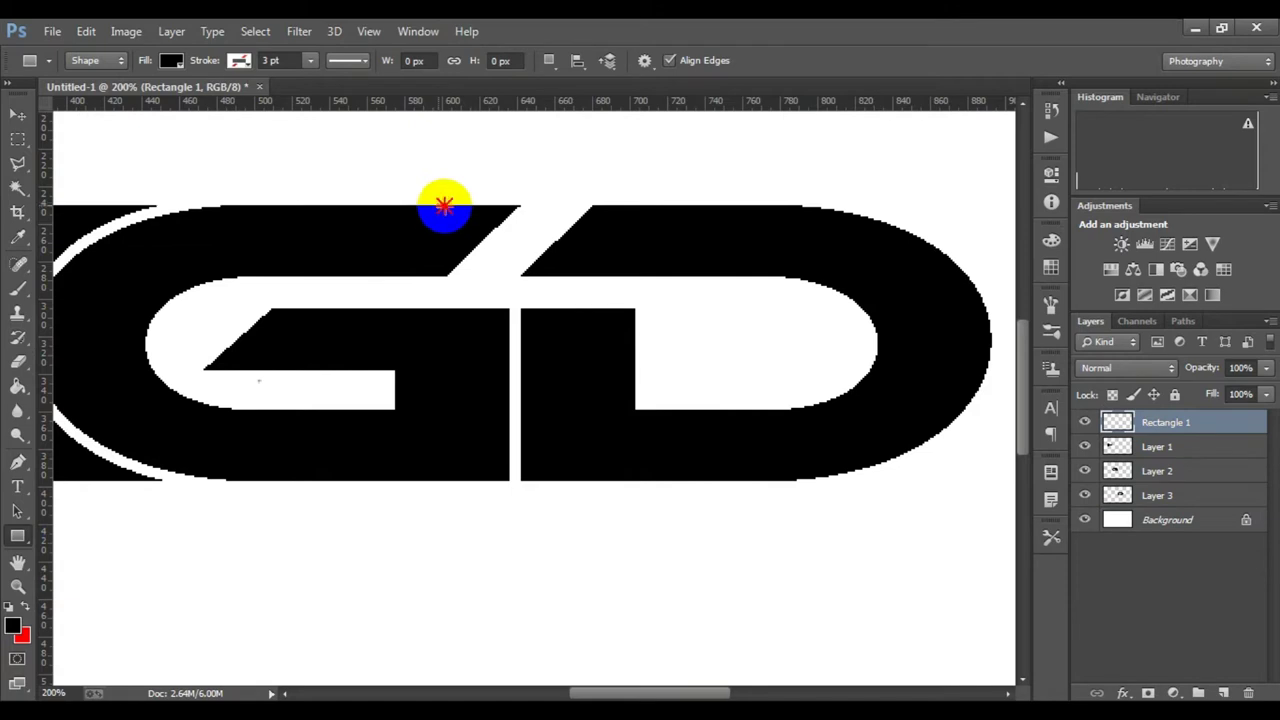
drag(444, 206, 740, 273)
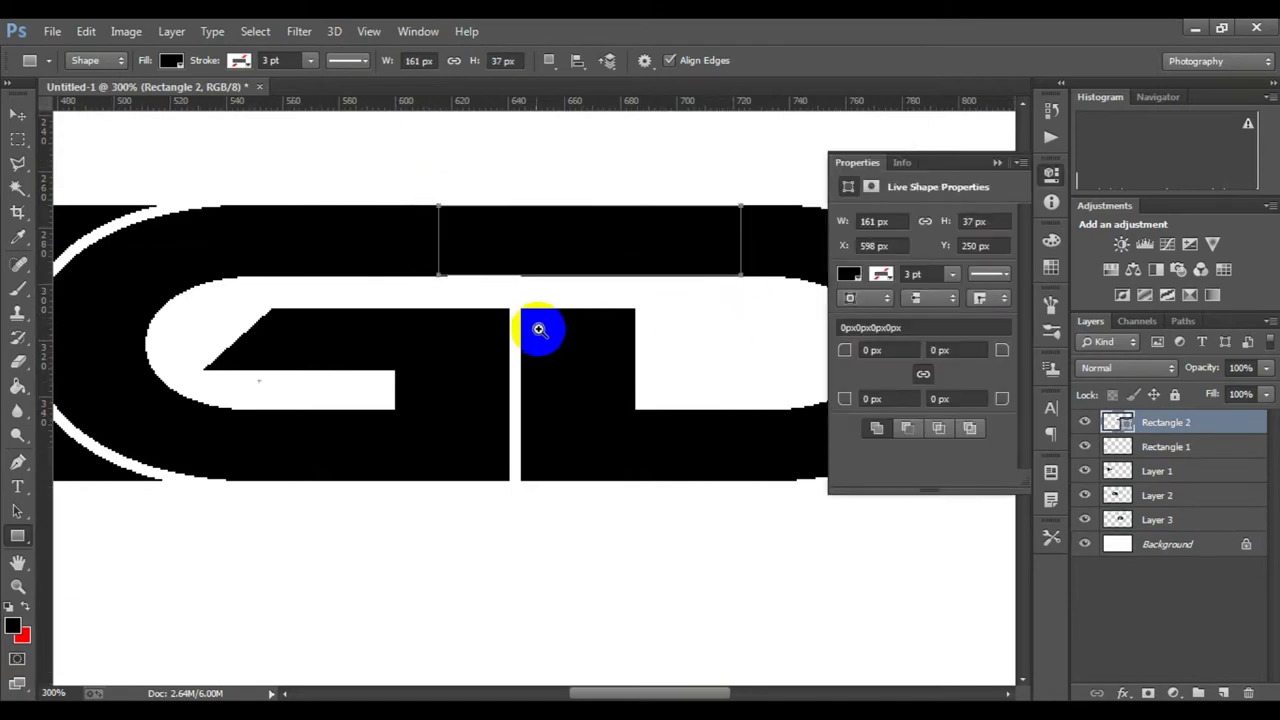
ctrl+click(538, 329)
ctrl+click(583, 320)
Resize the new Rectangle 2 bar to 161×38 px.
key(ctrl+t)
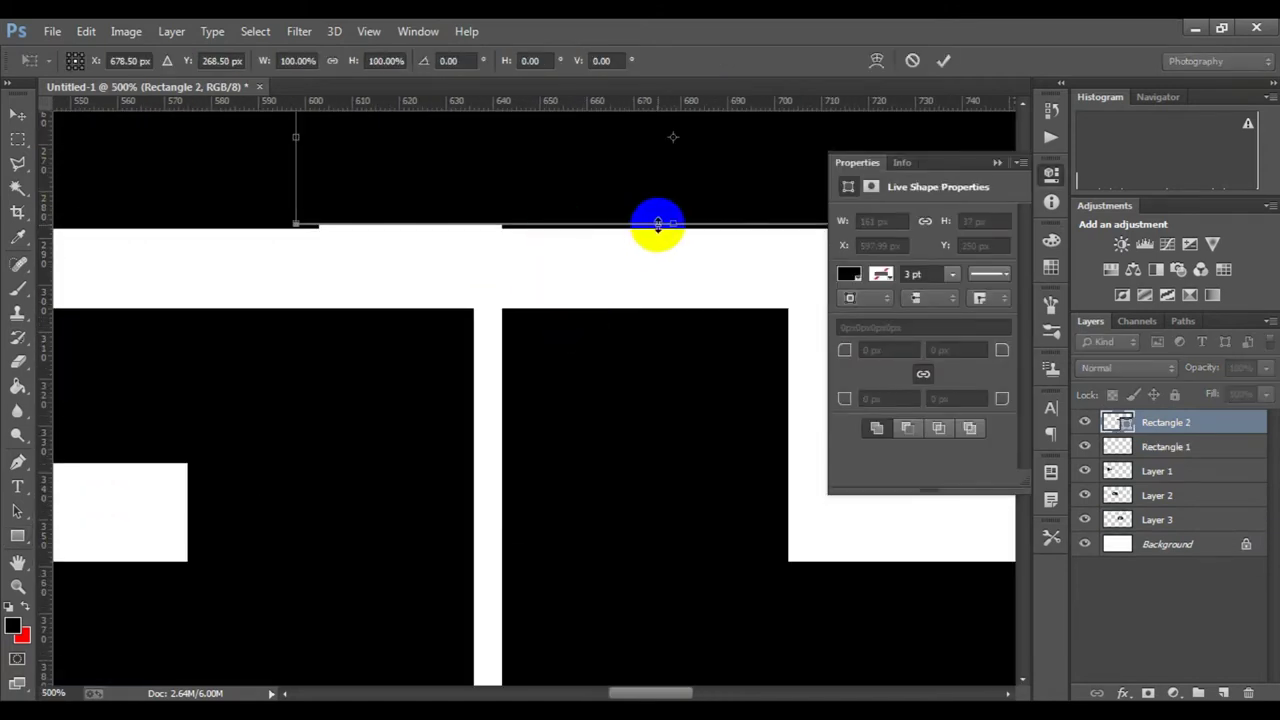
drag(657, 222, 570, 409)
click(943, 60)
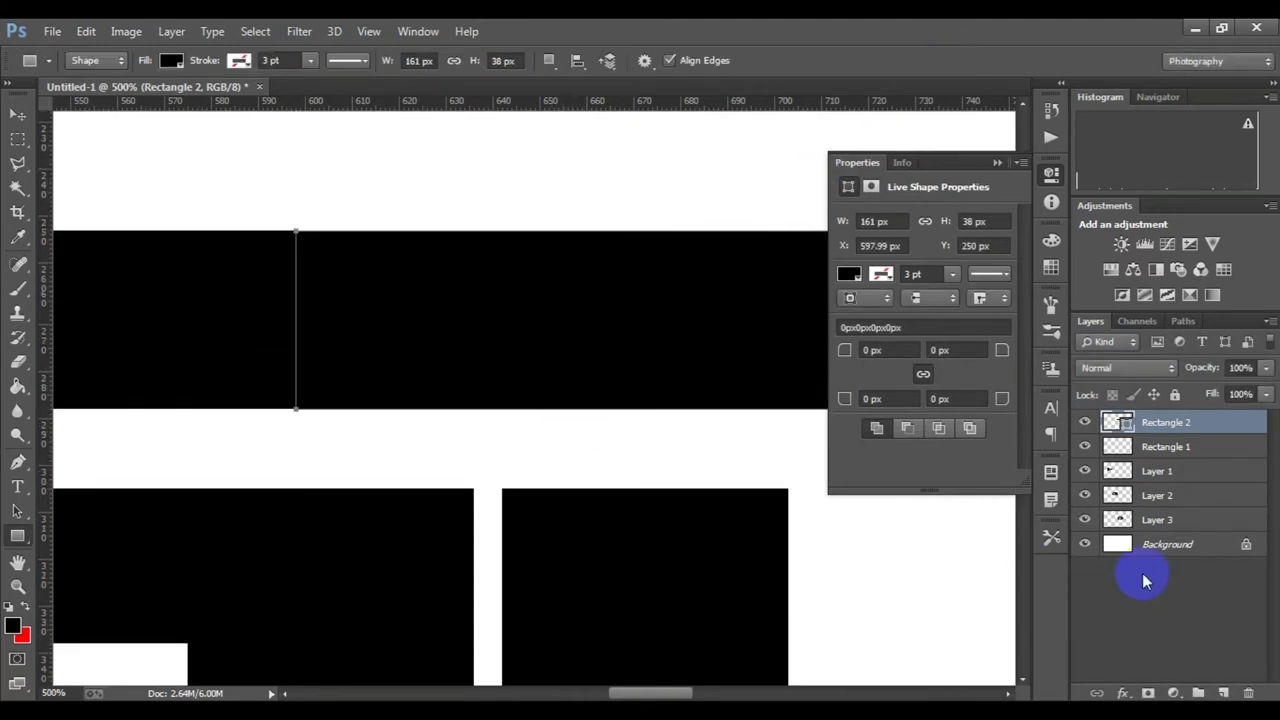
click(1160, 544)
mouse_move(597, 554)
mouse_down()
mouse_move(567, 532)
mouse_move(375, 521)
mouse_up()
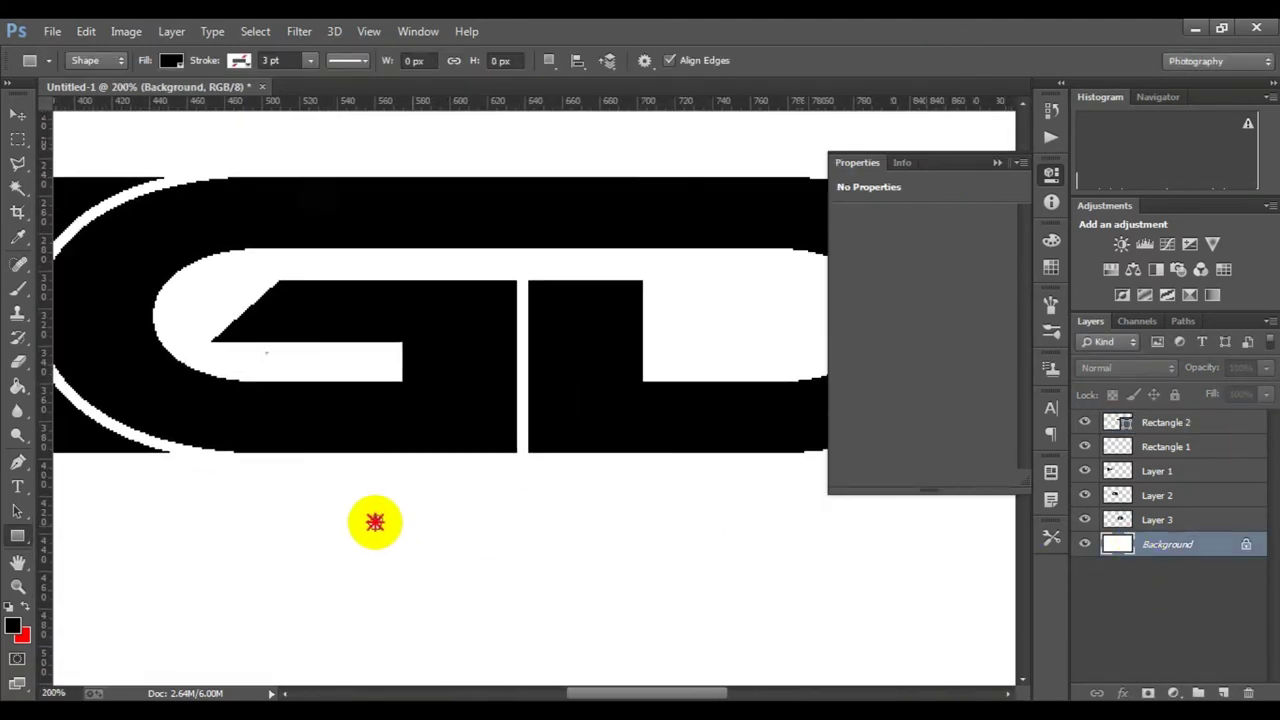
click(1155, 520)
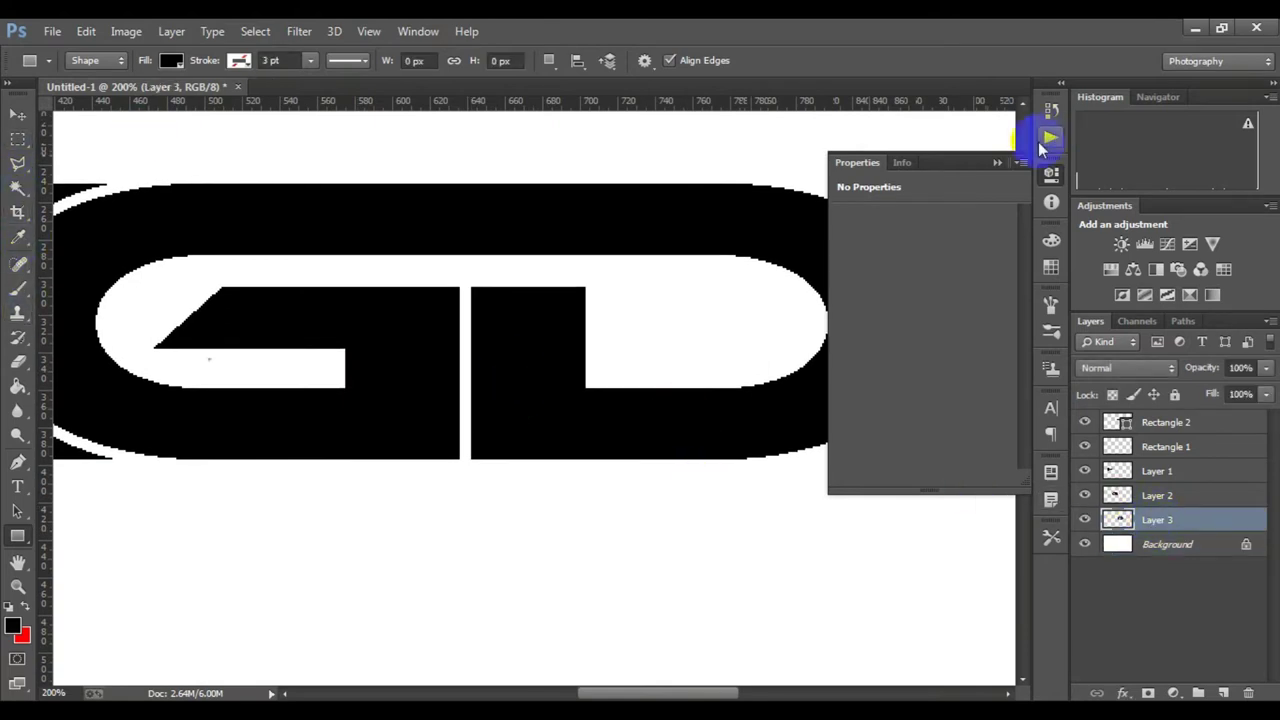
Select the D's straight left stem on Layer 3 with a rectangular marquee and delete it.
click(1045, 142)
click(18, 137)
drag(466, 275, 581, 478)
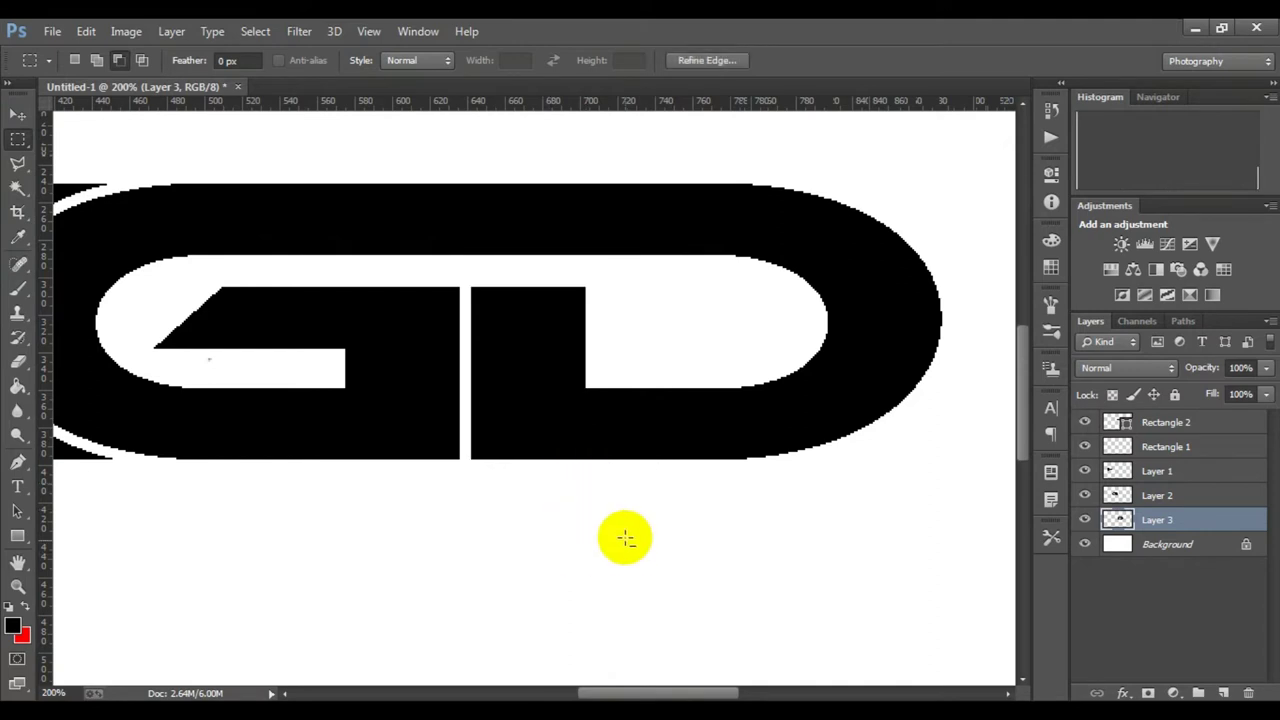
drag(466, 275, 588, 508)
click(97, 61)
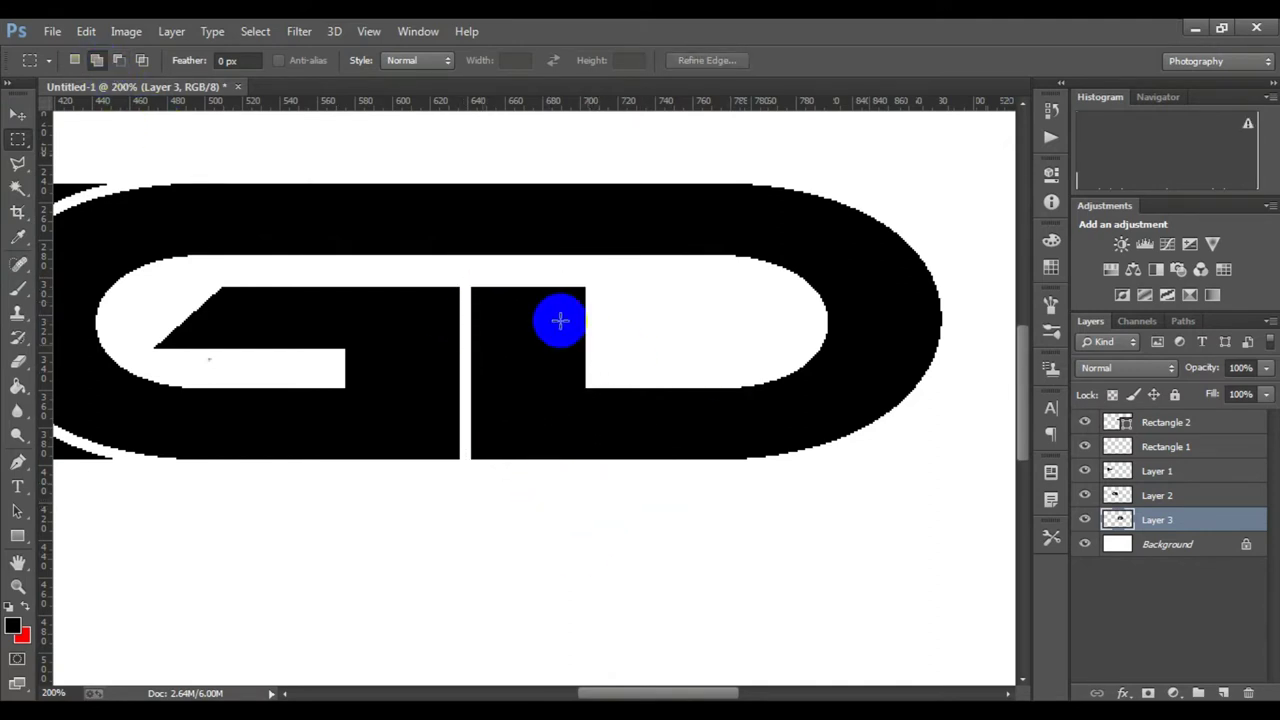
drag(466, 275, 586, 487)
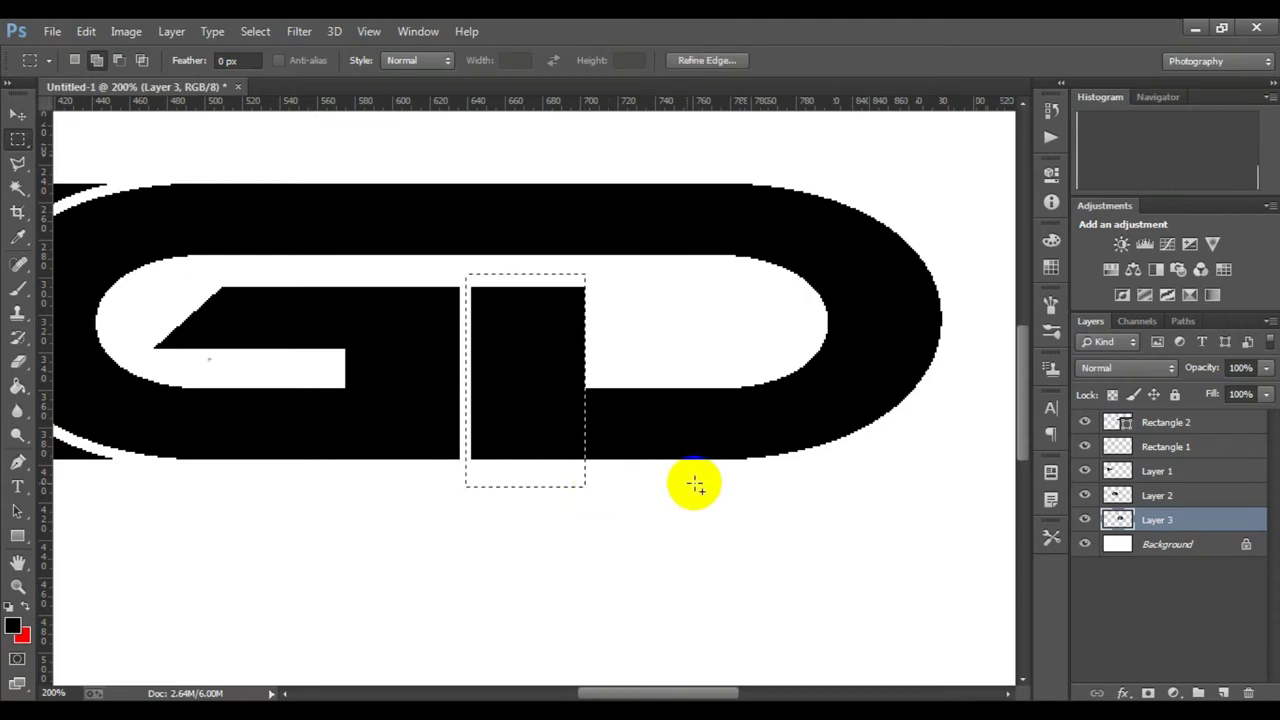
key(Delete)
alt+click(608, 437)
Rasterize the Rectangle 2 shape layer.
alt+click(586, 449)
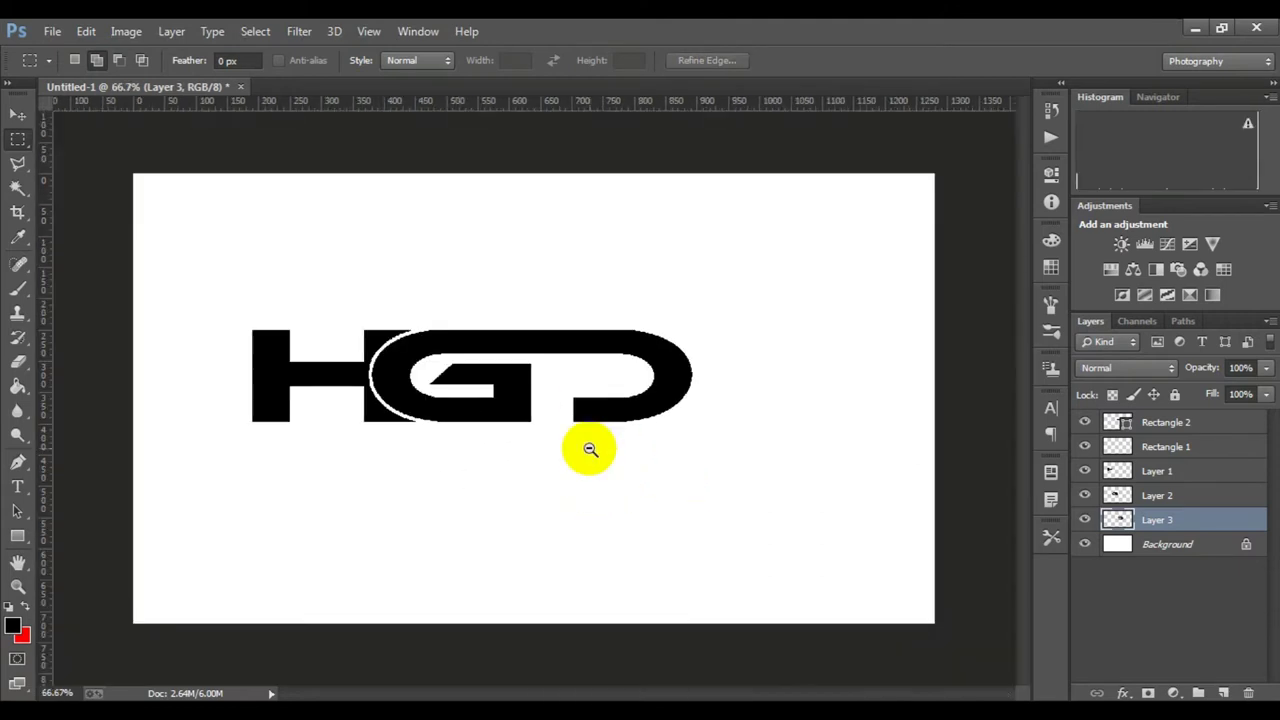
alt+click(586, 449)
alt+click(516, 442)
click(636, 372)
click(651, 443)
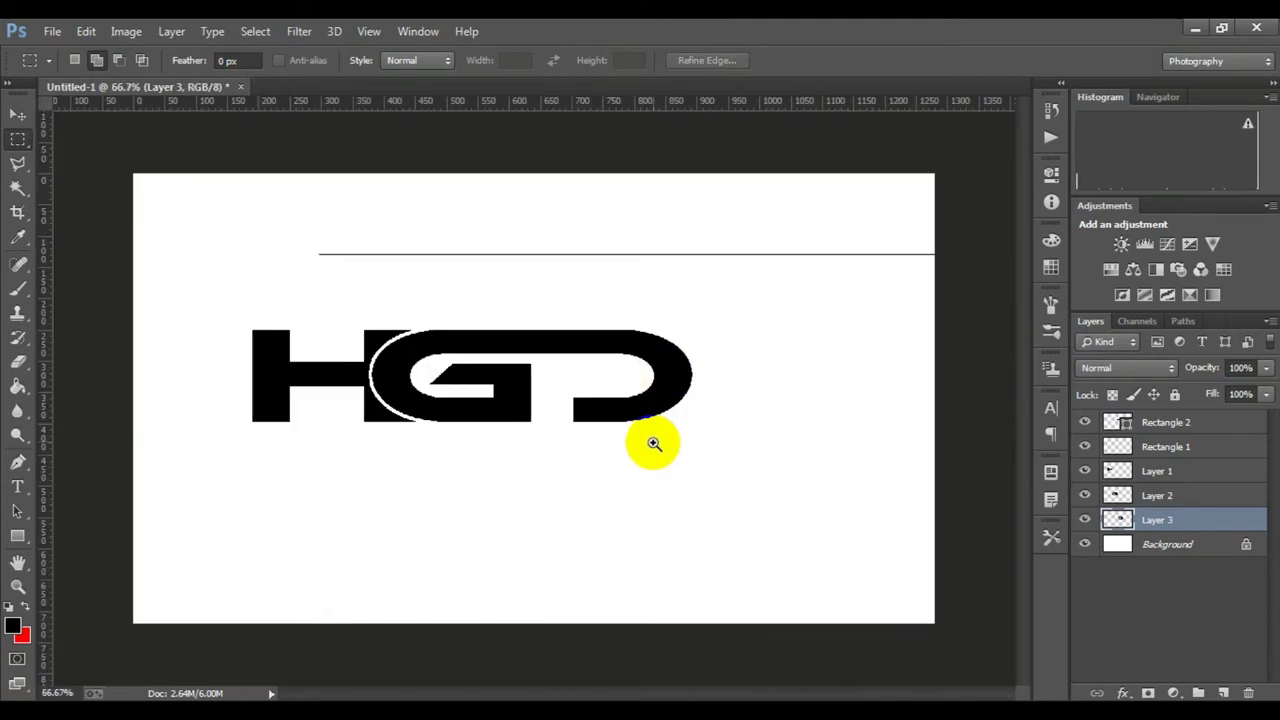
click(651, 443)
alt+click(598, 400)
click(598, 400)
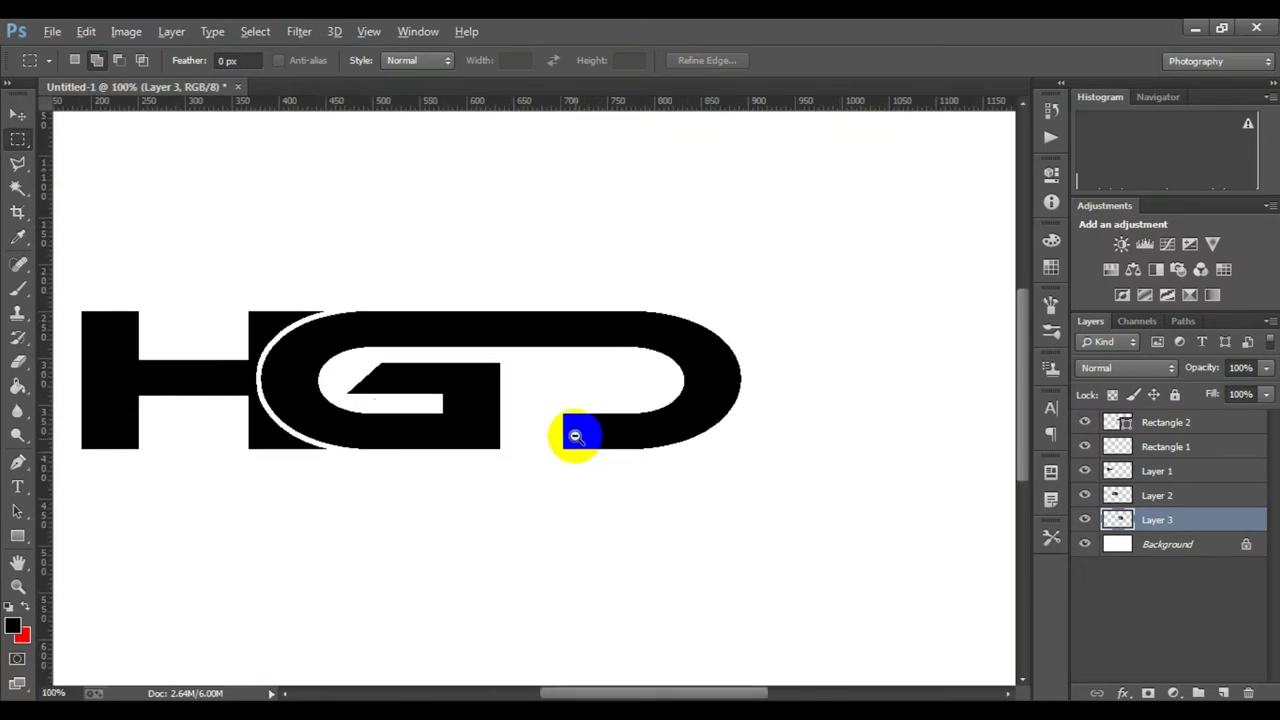
alt+click(573, 432)
alt+click(576, 434)
click(574, 431)
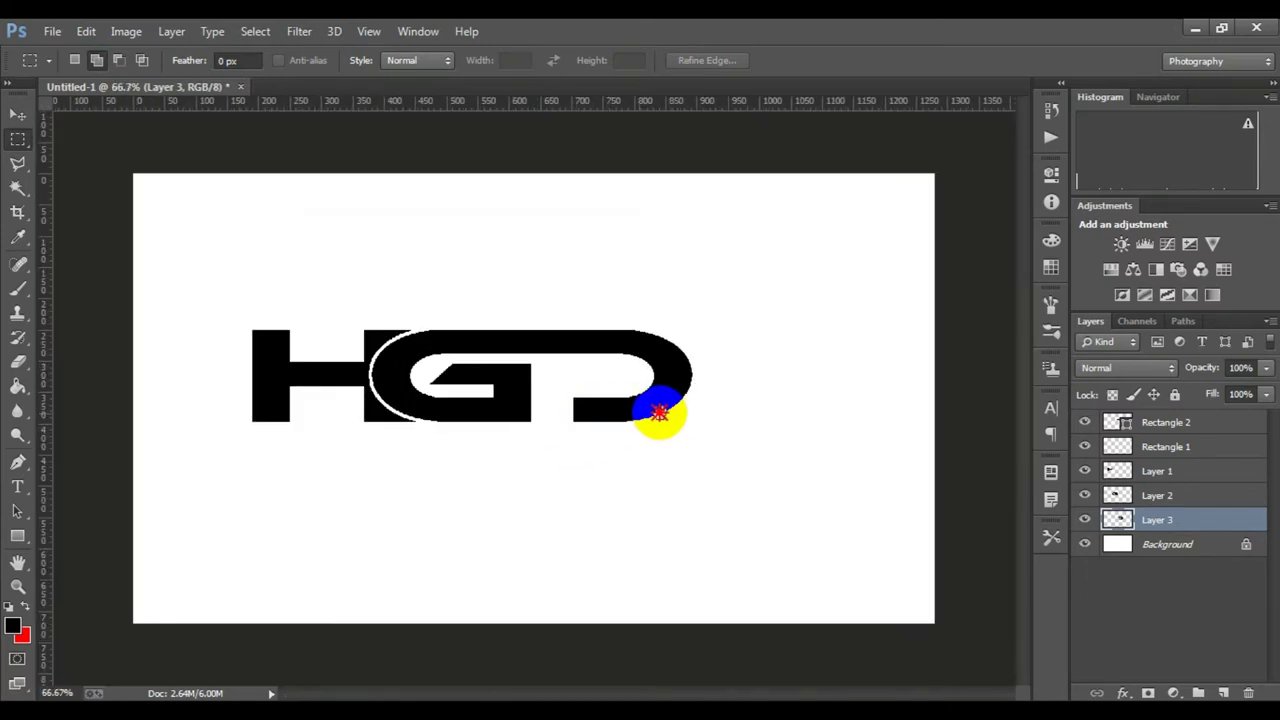
click(1175, 471)
click(390, 355)
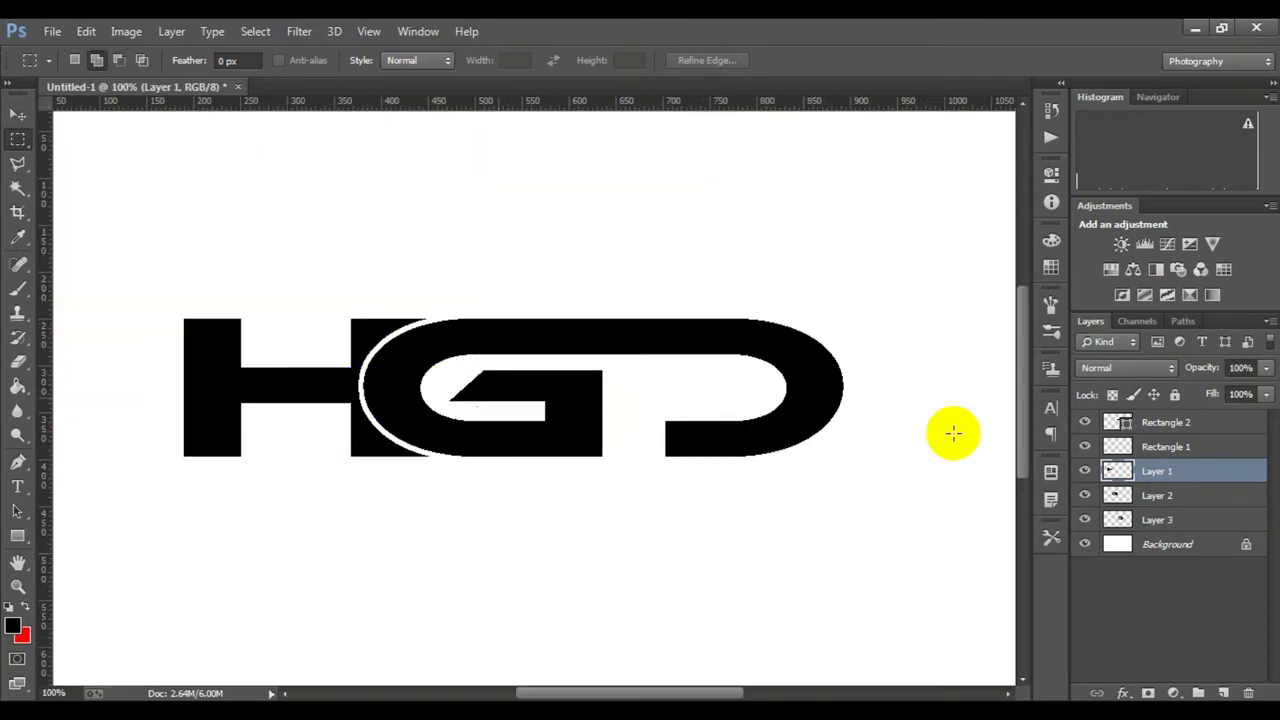
right_click(1180, 425)
click(852, 275)
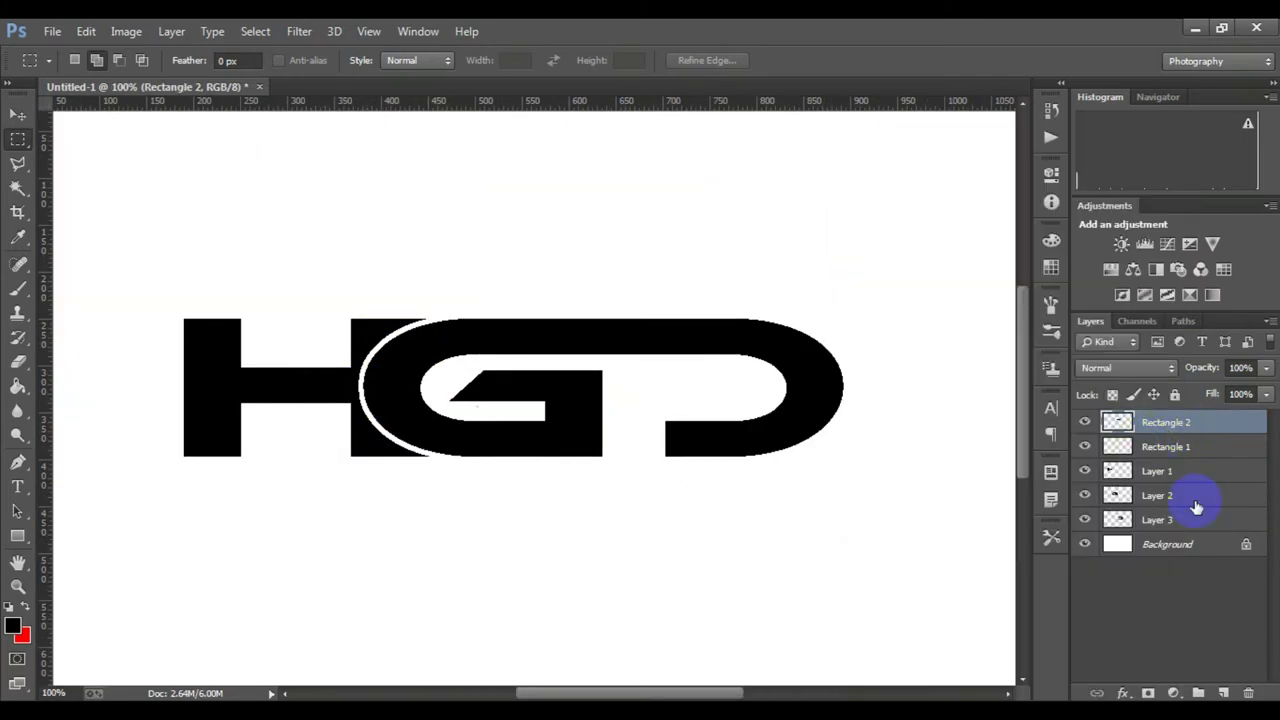
Scale all logo layers together to about 130% wide and 158% tall, shifted right.
click(1165, 518)
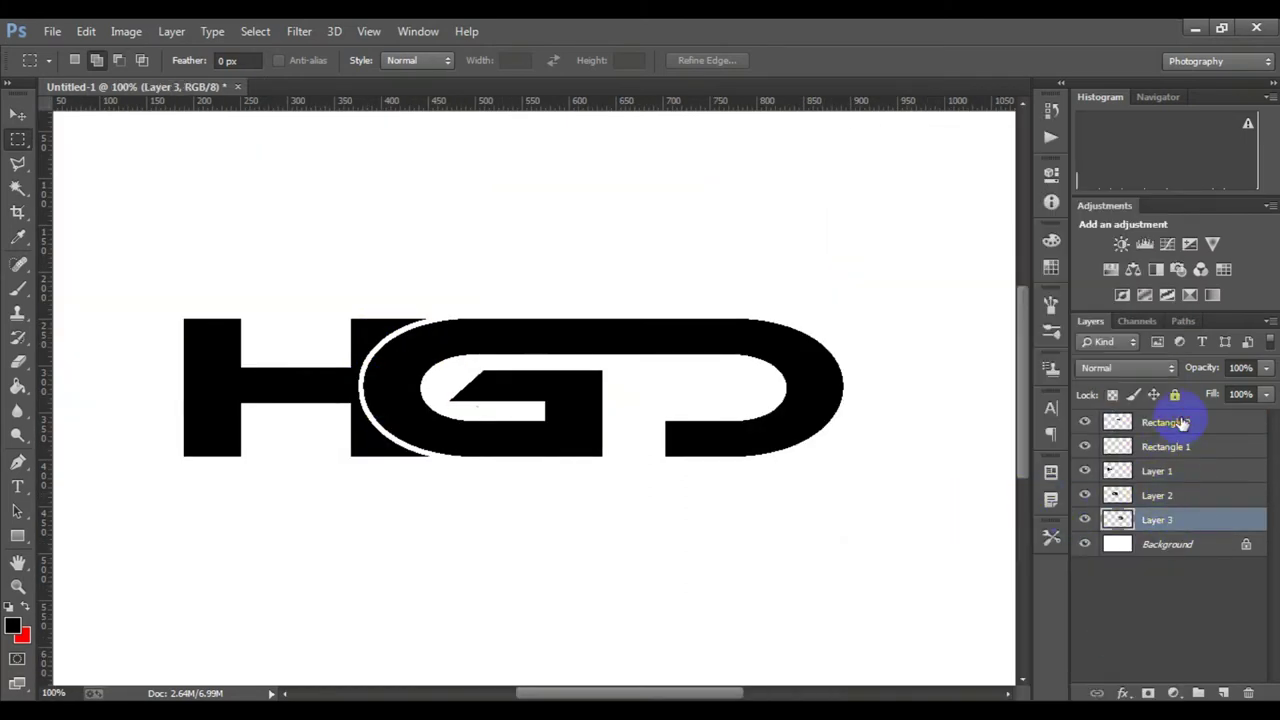
shift+click(1183, 424)
key(ctrl+t)
drag(843, 456, 941, 477)
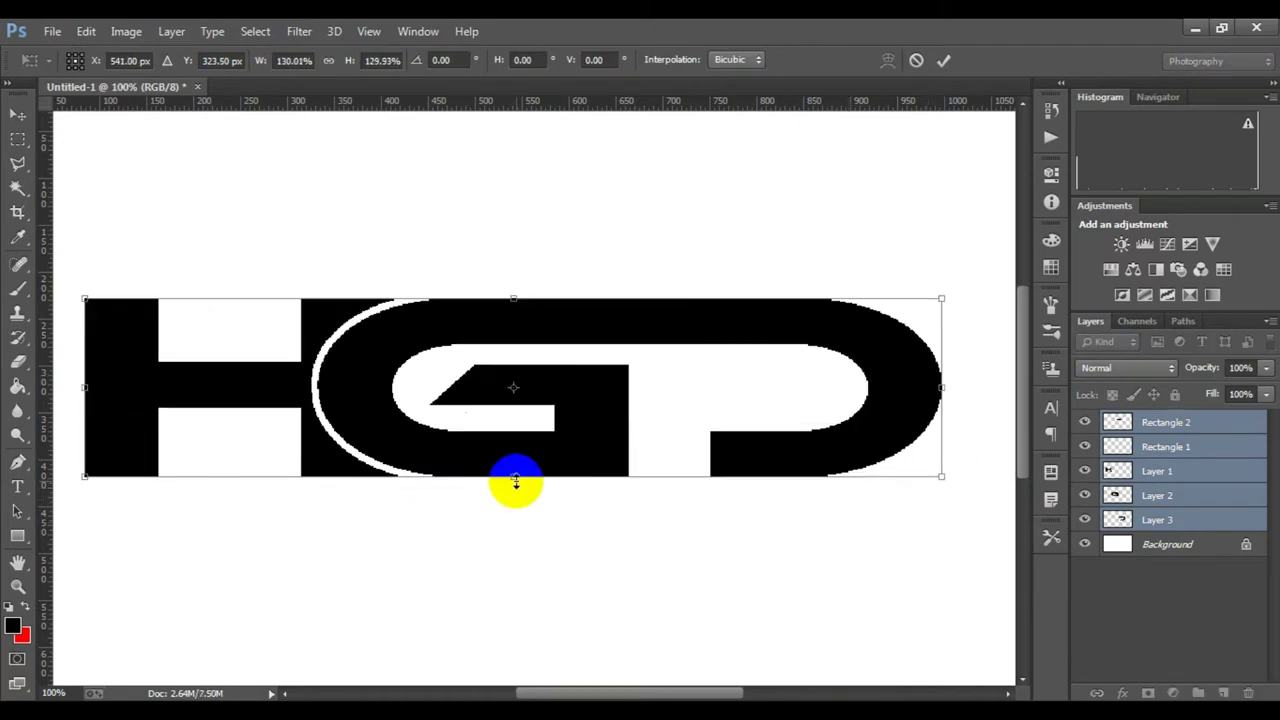
drag(515, 481, 551, 512)
key(ctrl+minus)
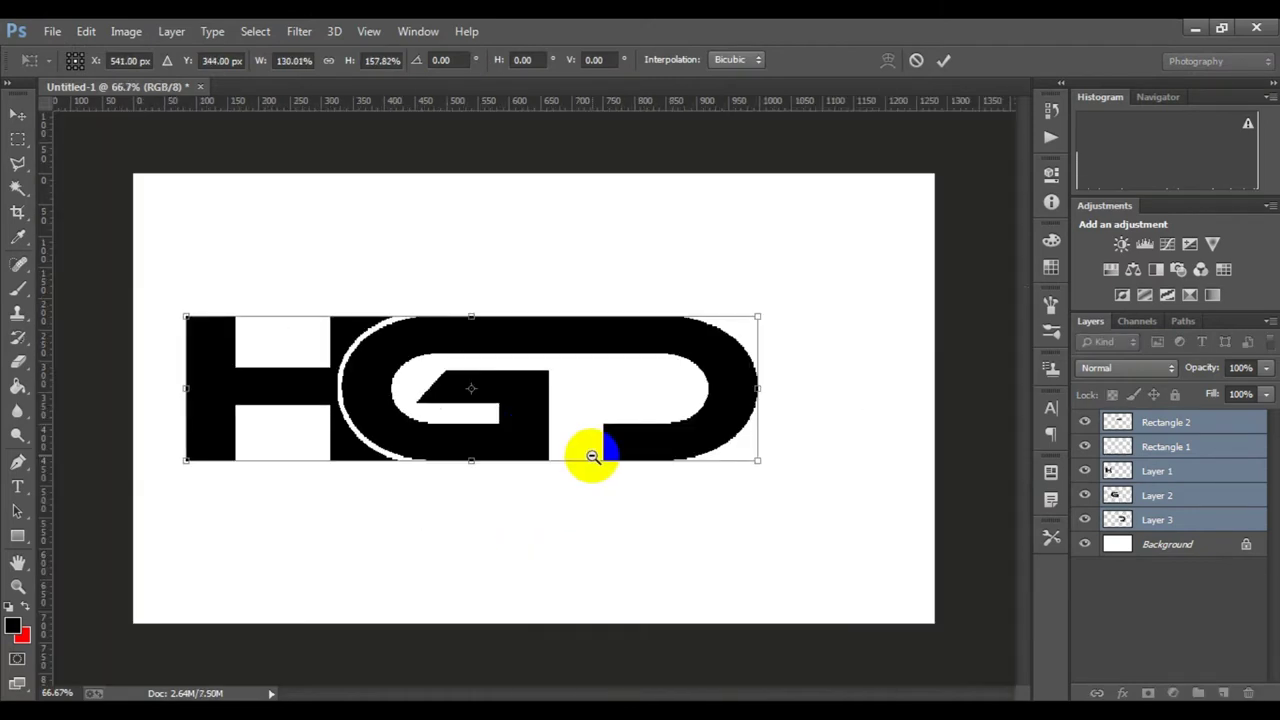
drag(601, 400, 689, 387)
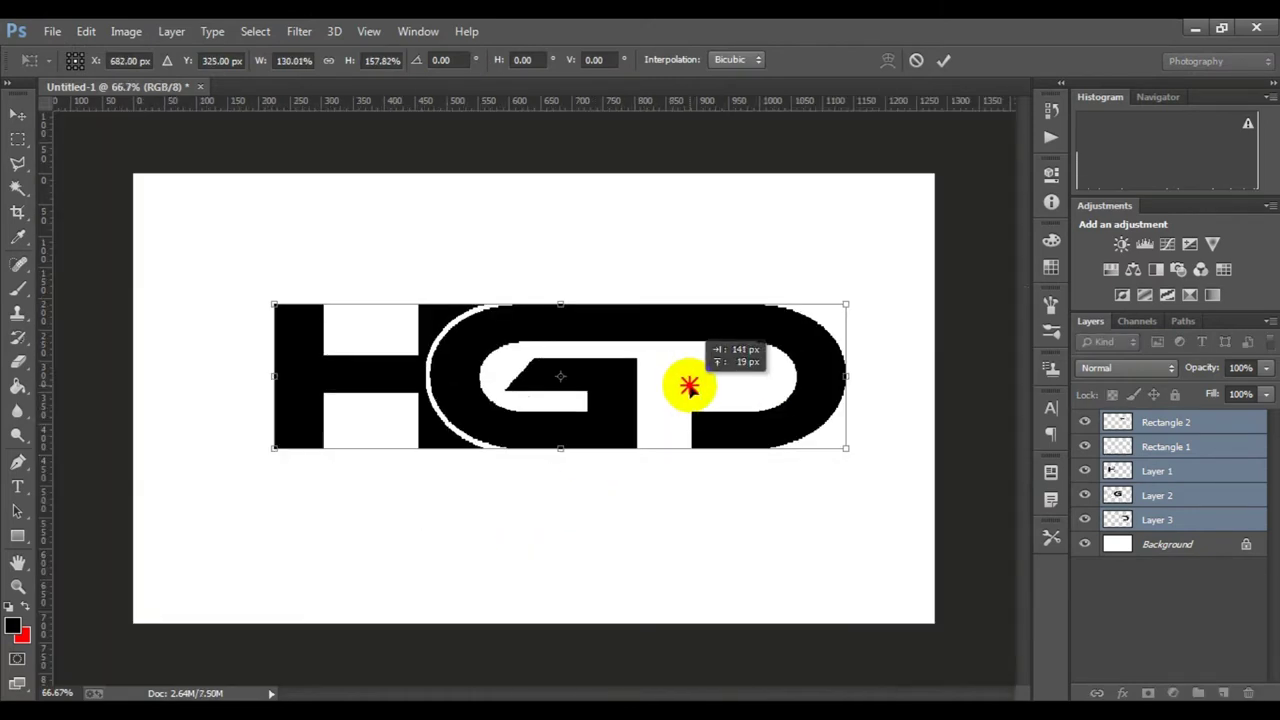
click(943, 60)
Zoom to 200% and drag vertical guides to X 179.5 px and 326.5 px.
key(p)
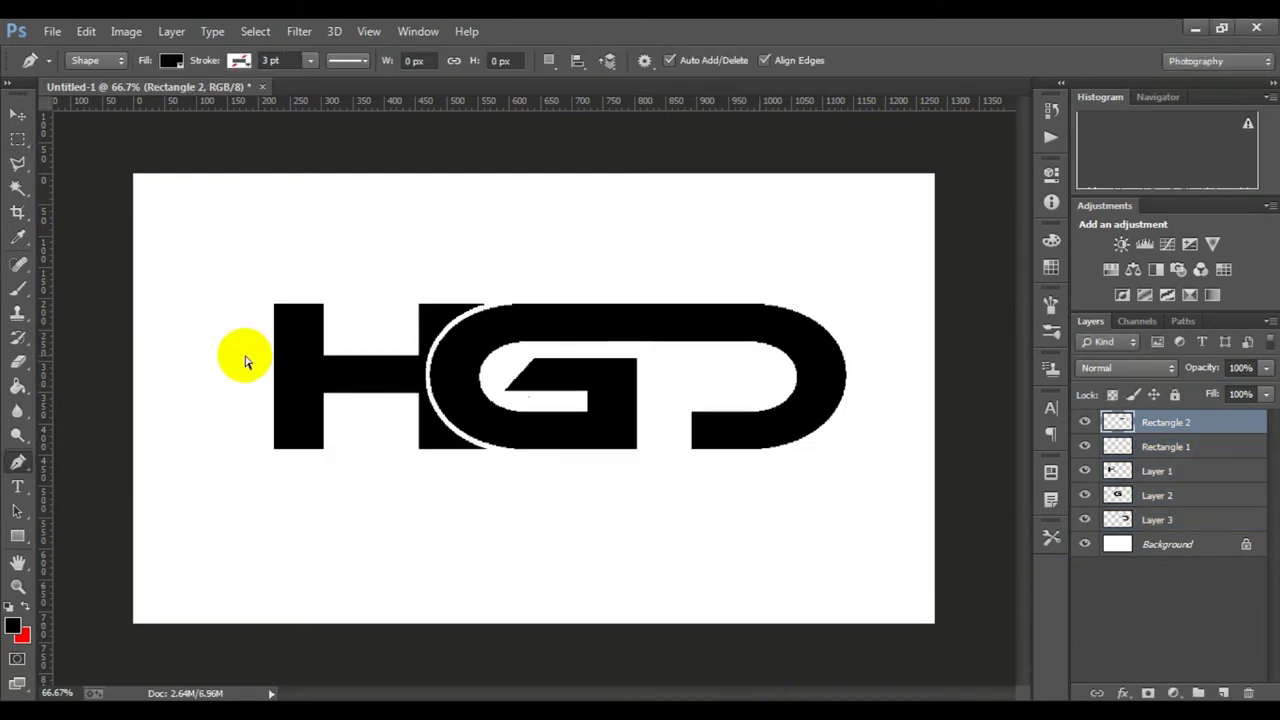
ctrl+click(245, 362)
ctrl+click(380, 329)
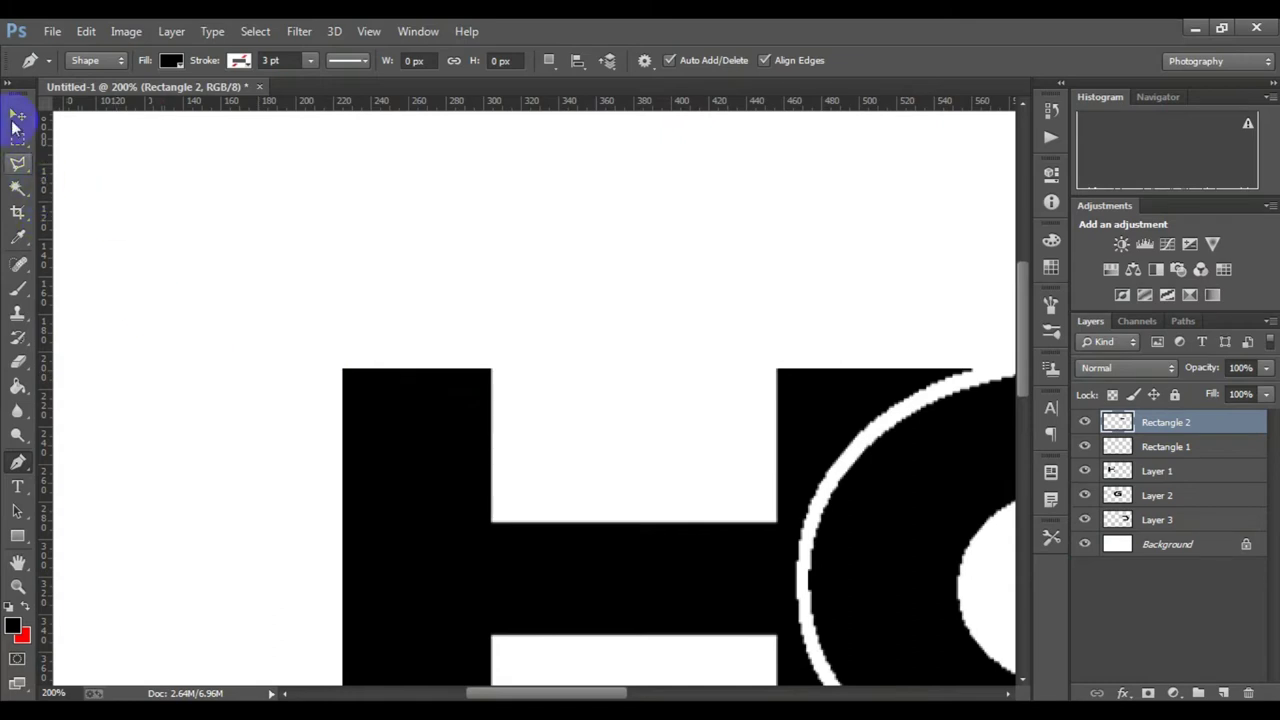
click(15, 125)
drag(55, 200, 257, 244)
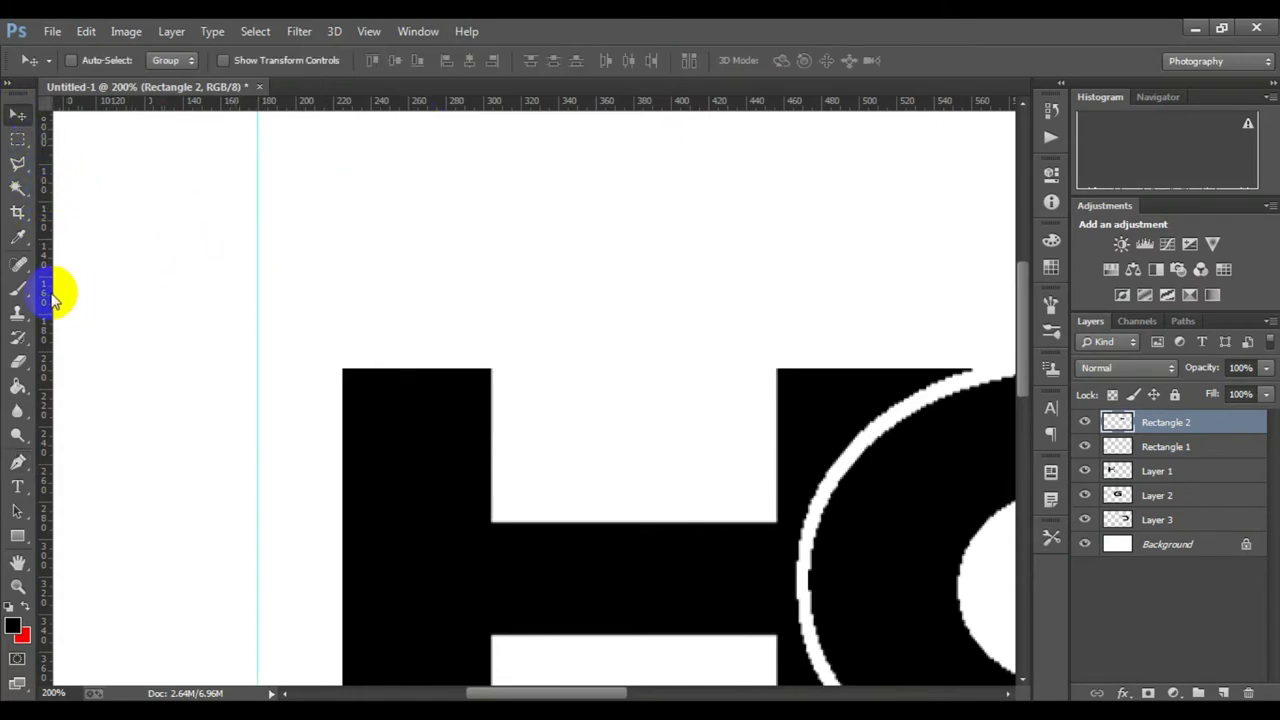
drag(43, 286, 559, 342)
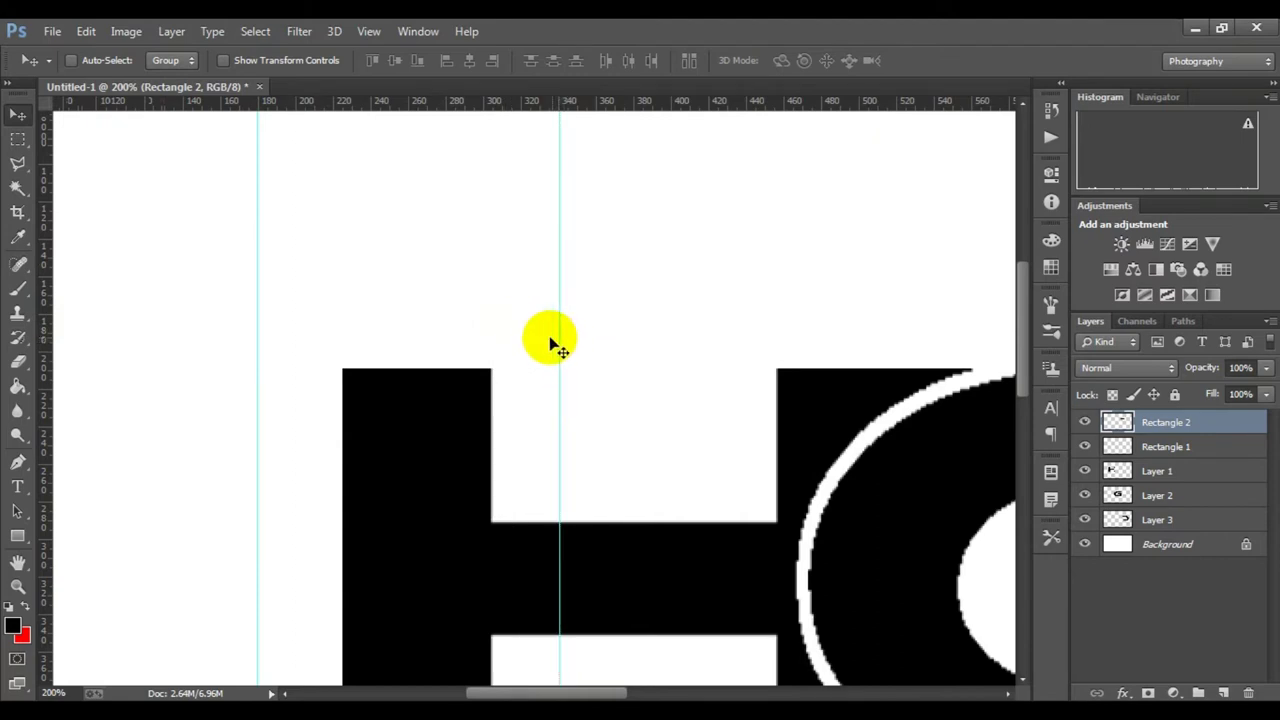
Nudge the right vertical guide slightly right and add a horizontal guide near the H's top.
scroll(555, 335, up, 1)
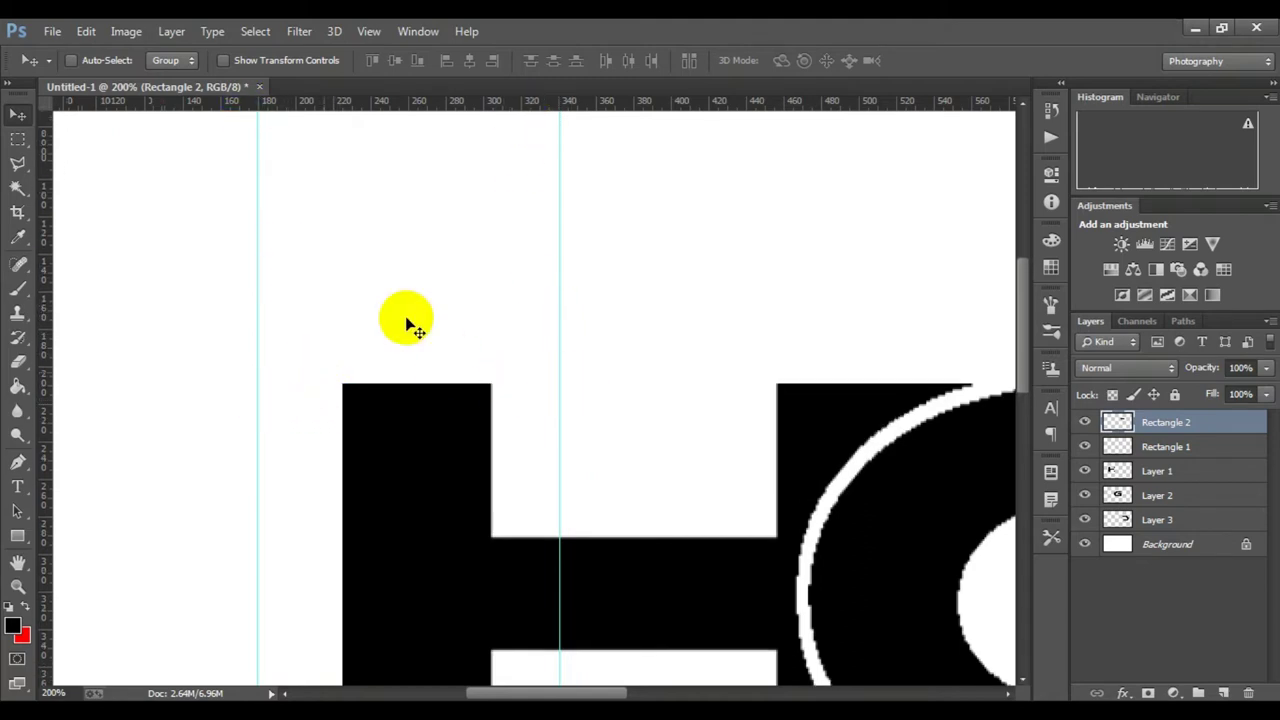
drag(564, 386, 567, 380)
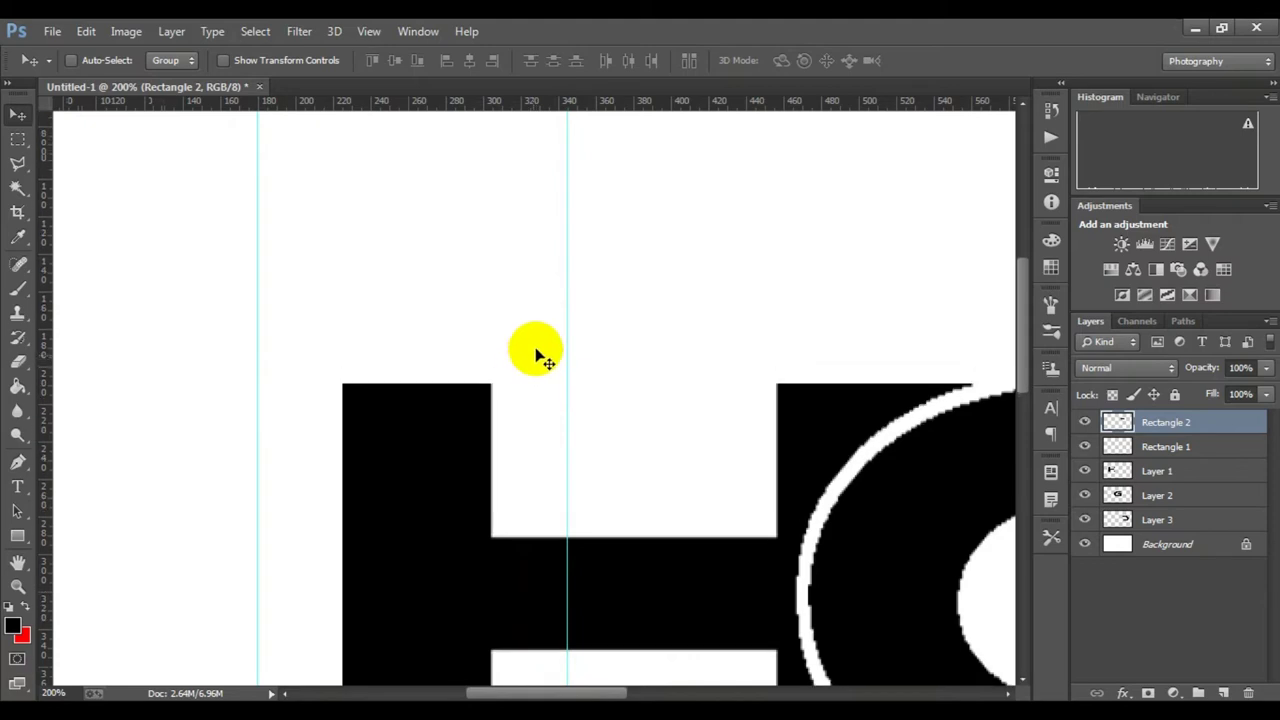
scroll(470, 345, up, 3)
drag(350, 106, 398, 307)
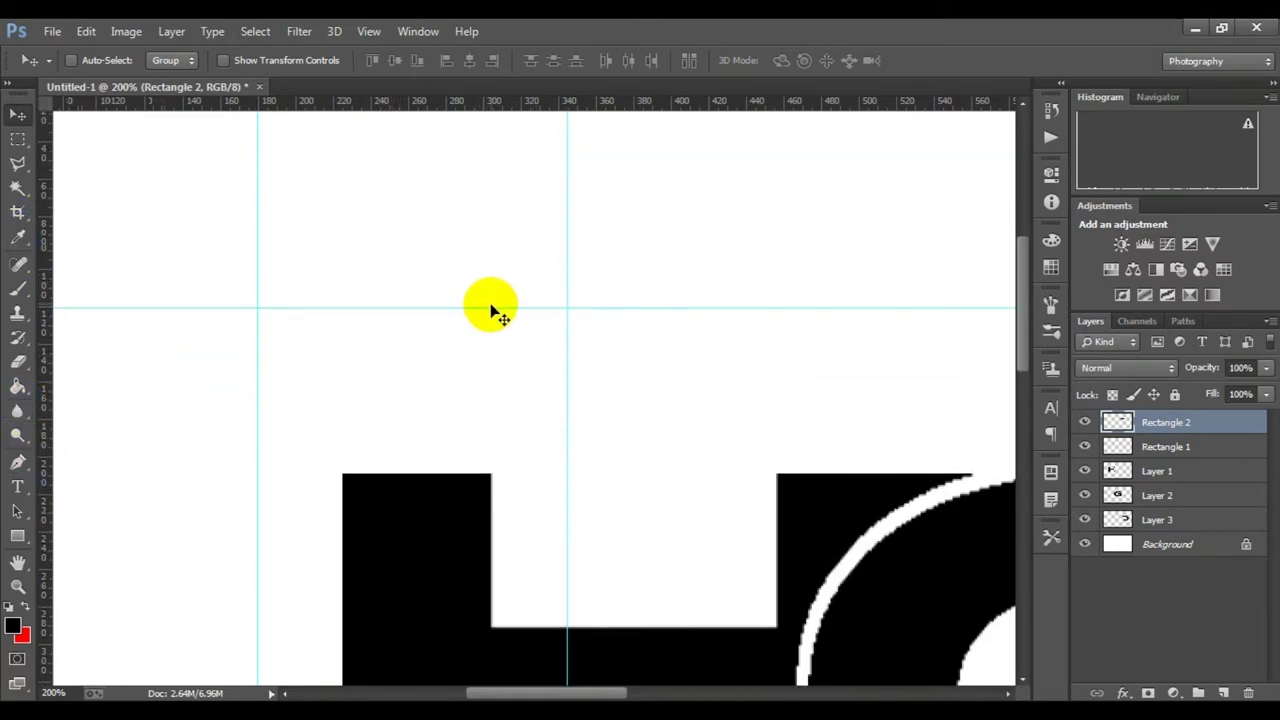
drag(491, 308, 491, 367)
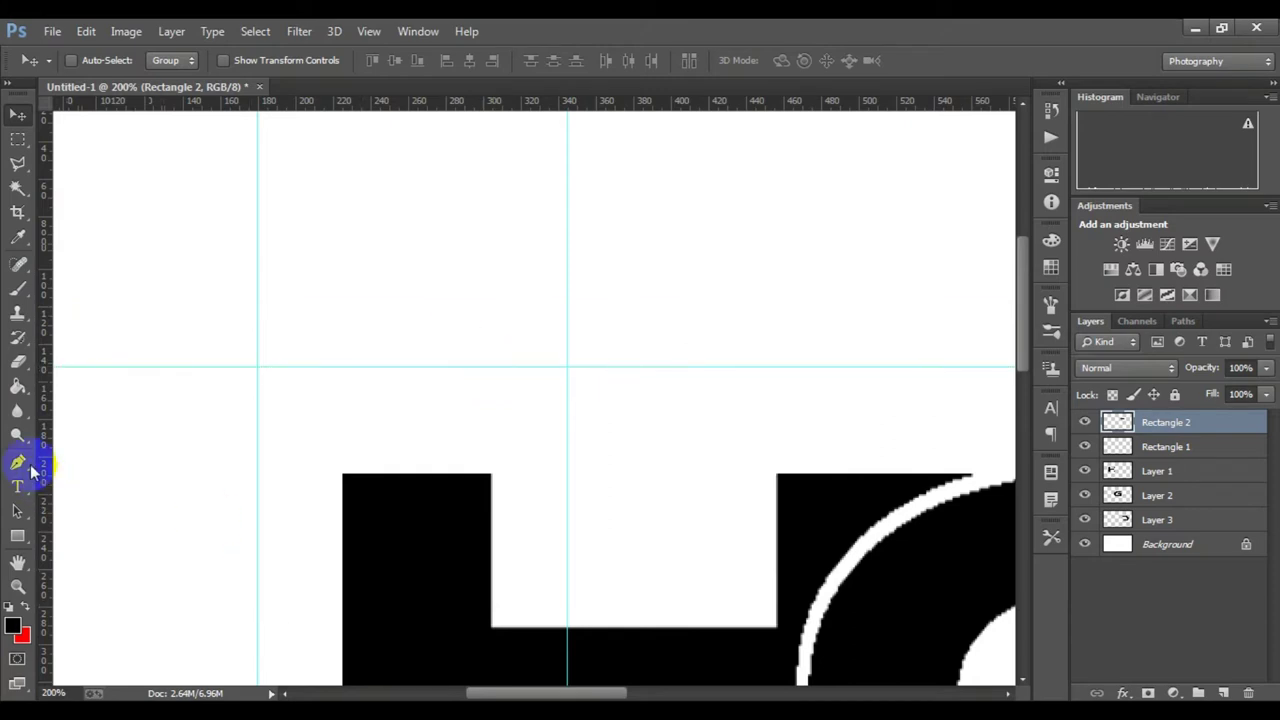
Add a vertical guide at 259.5 px and a horizontal guide along the top of the H.
click(17, 462)
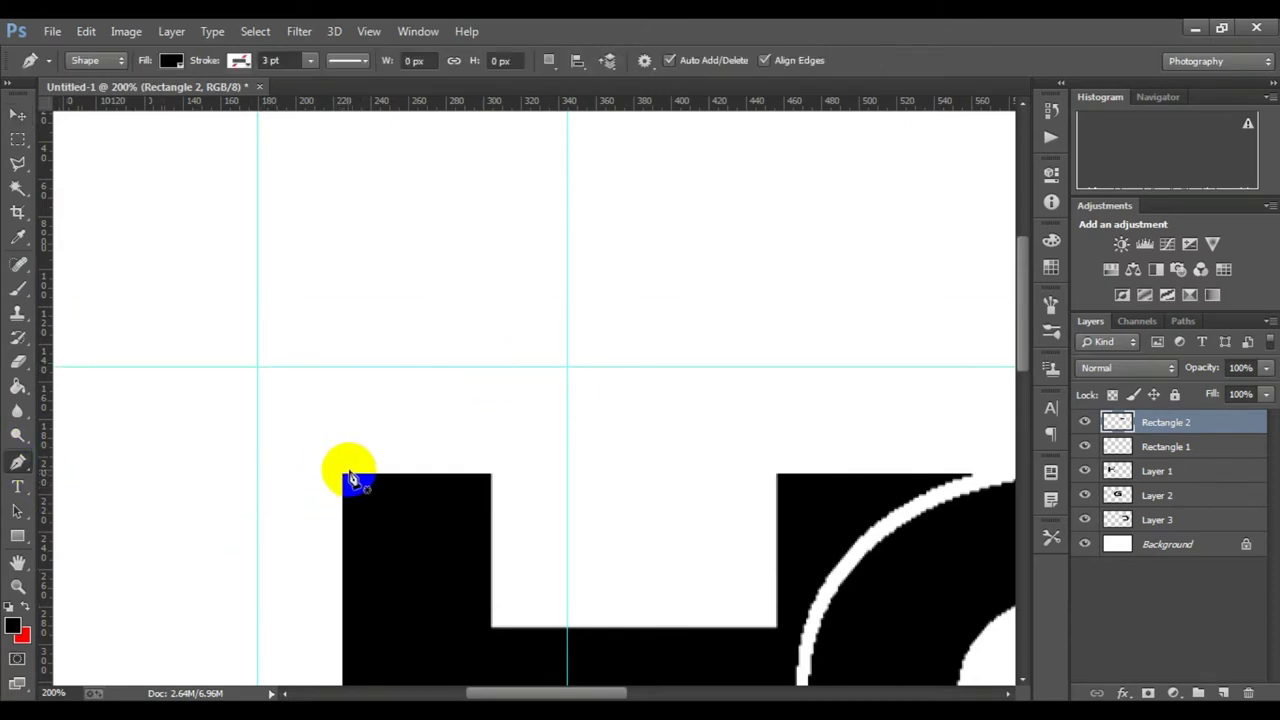
scroll(350, 480, down, 1)
click(18, 114)
drag(43, 290, 407, 323)
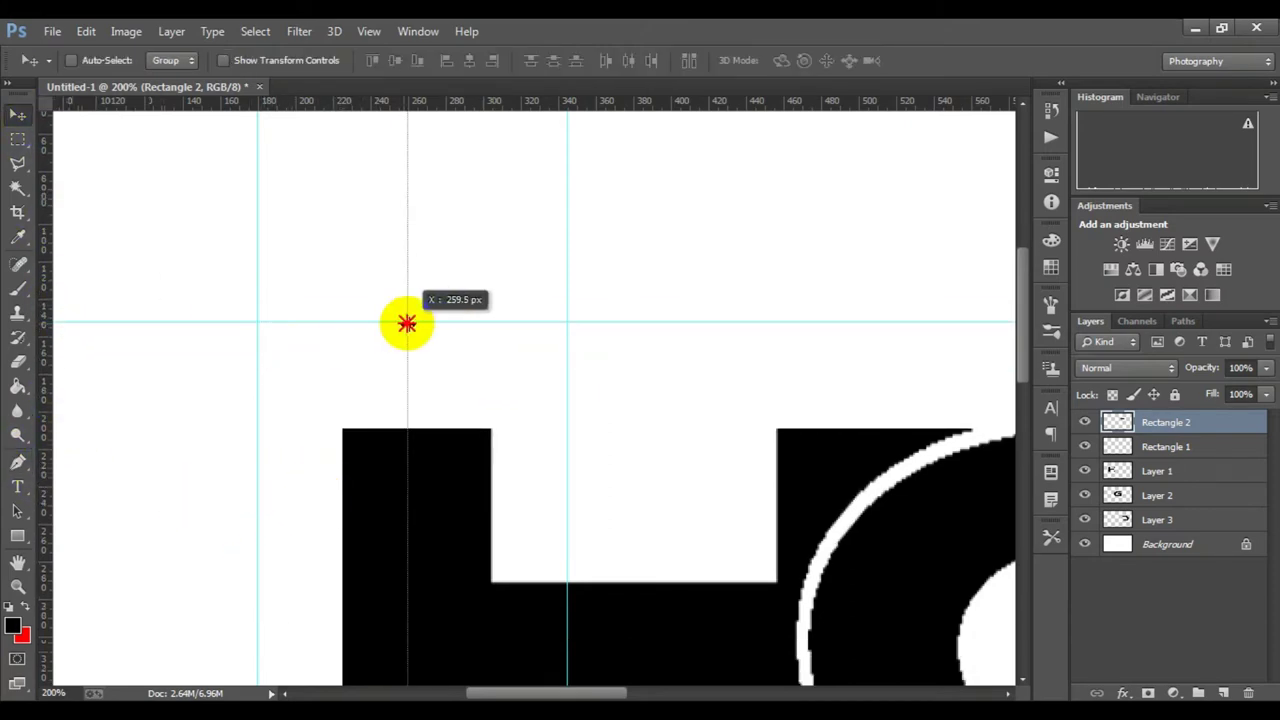
scroll(423, 352, down, 1)
key(ctrl+plus)
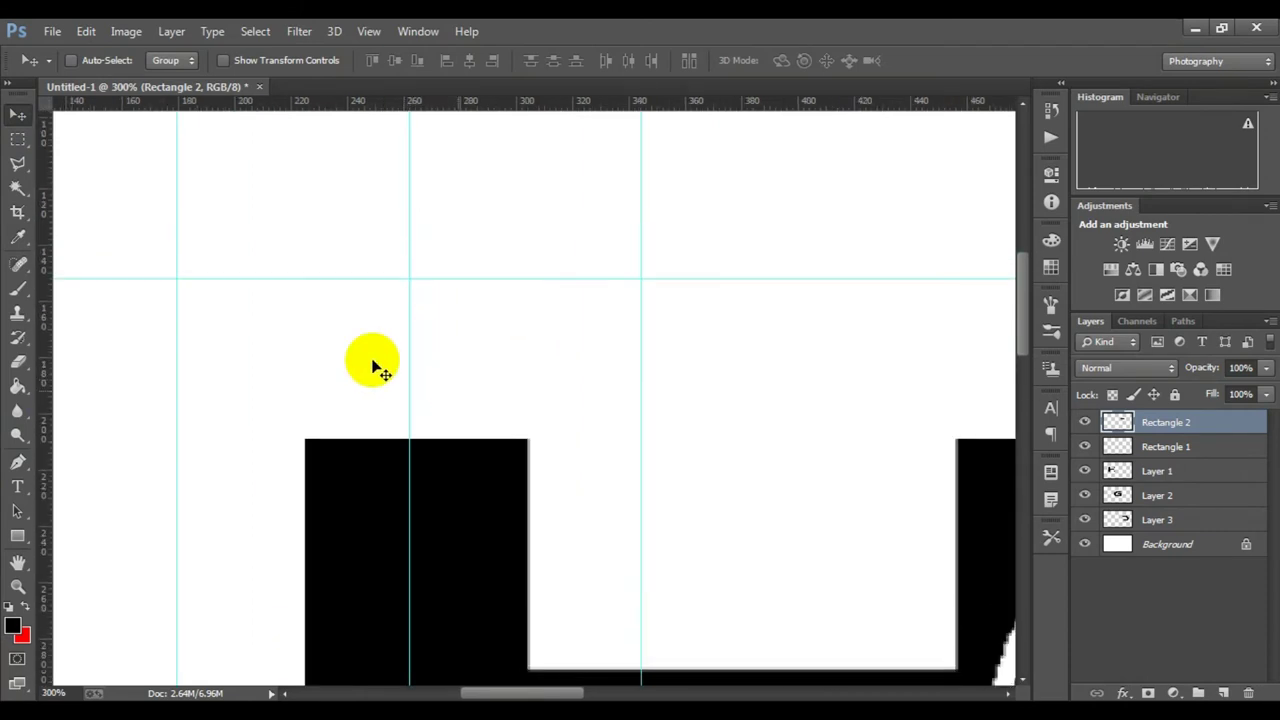
scroll(205, 380, down, 1)
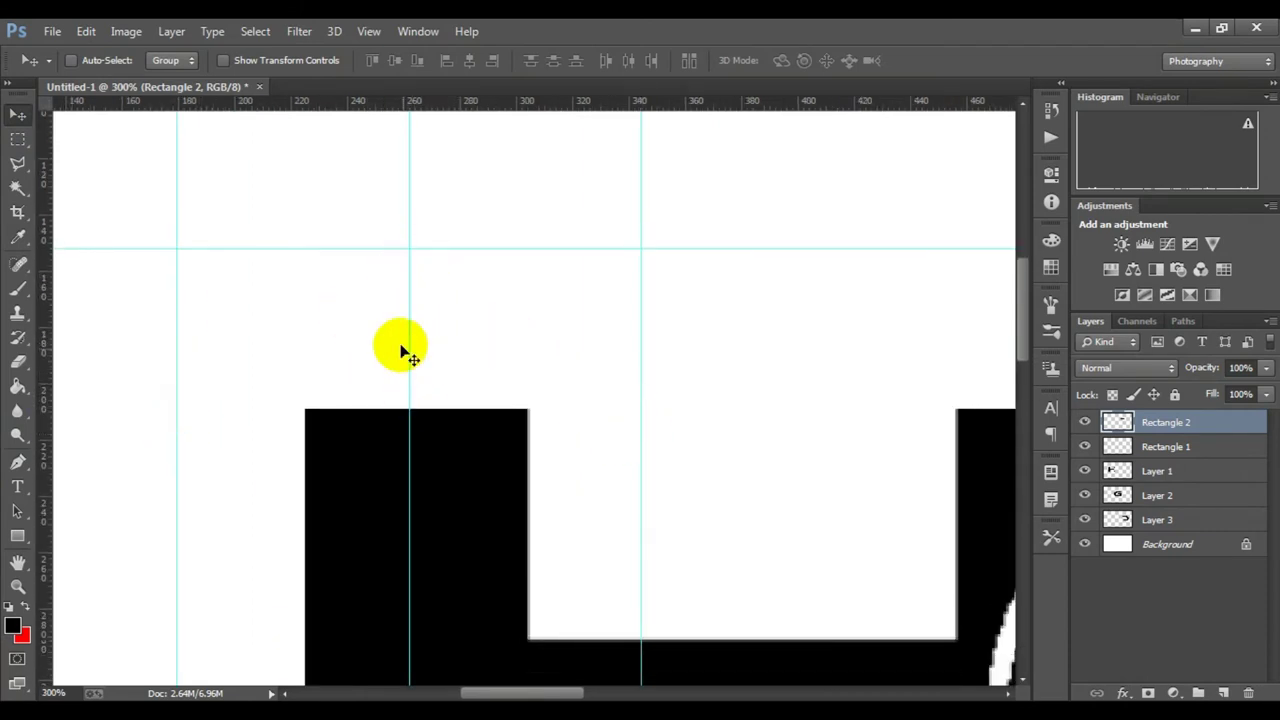
scroll(440, 375, down, 1)
scroll(300, 375, up, 1)
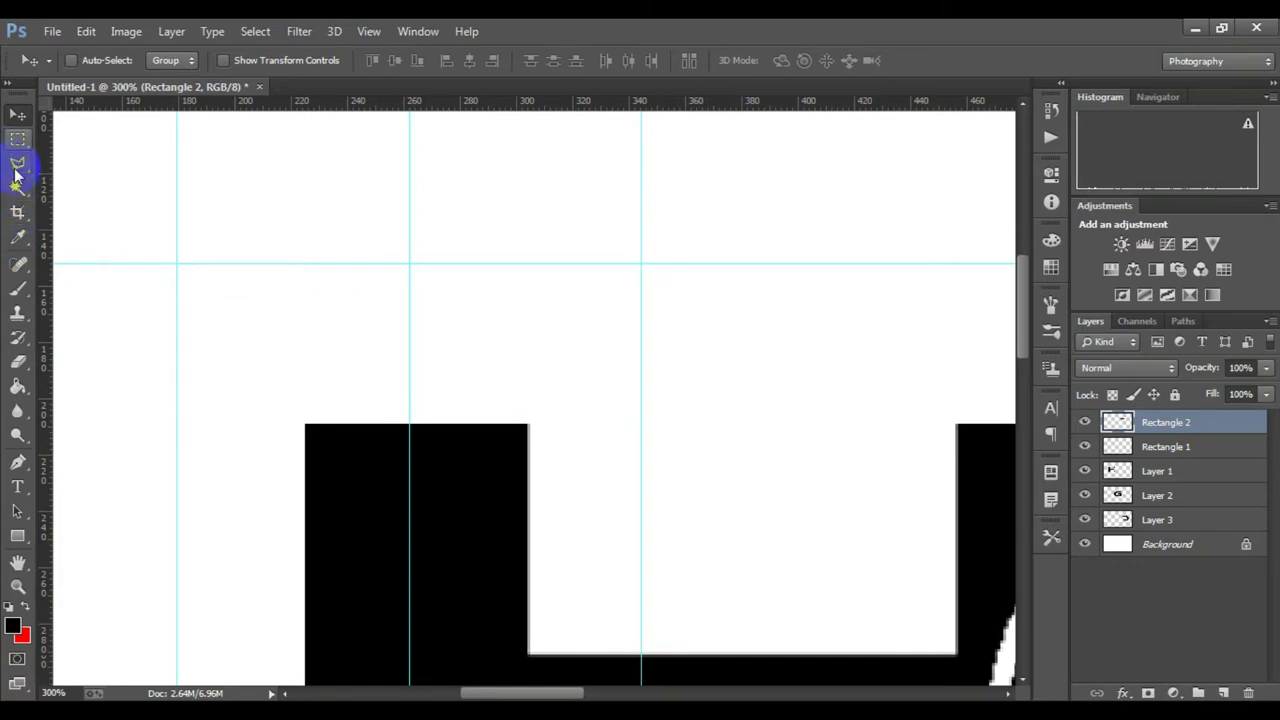
key(u)
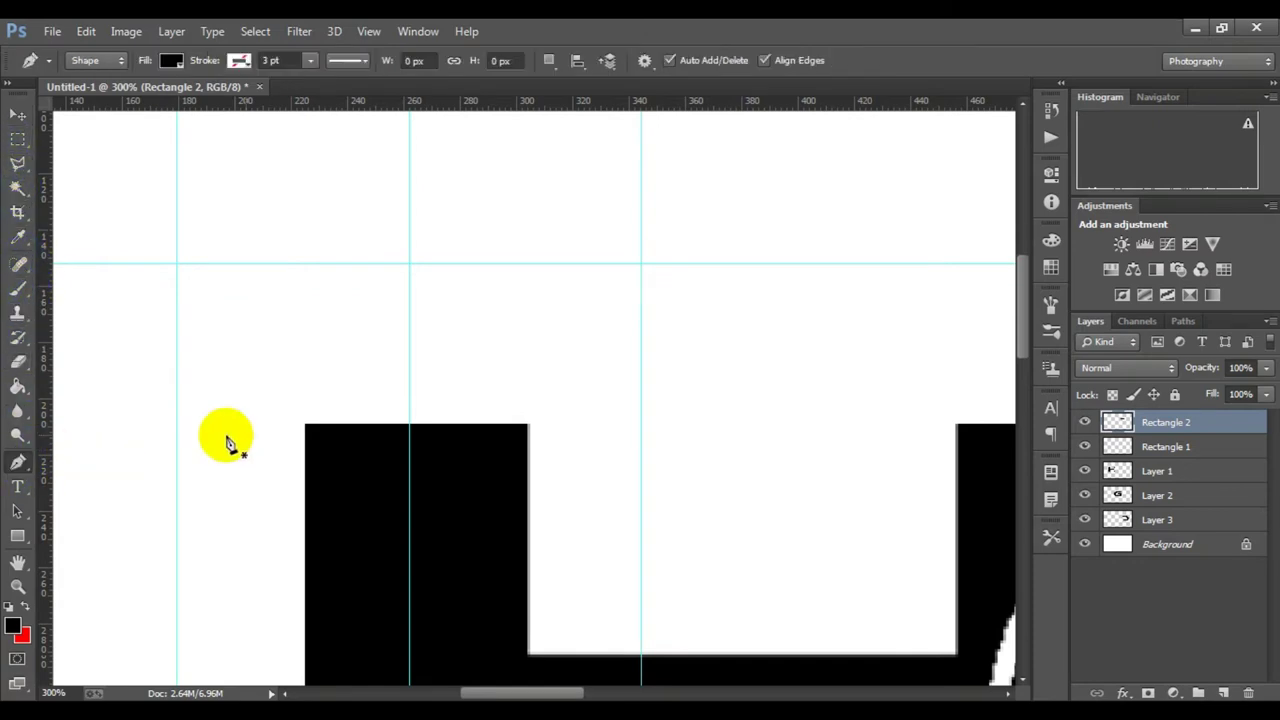
key(v)
drag(257, 117, 310, 424)
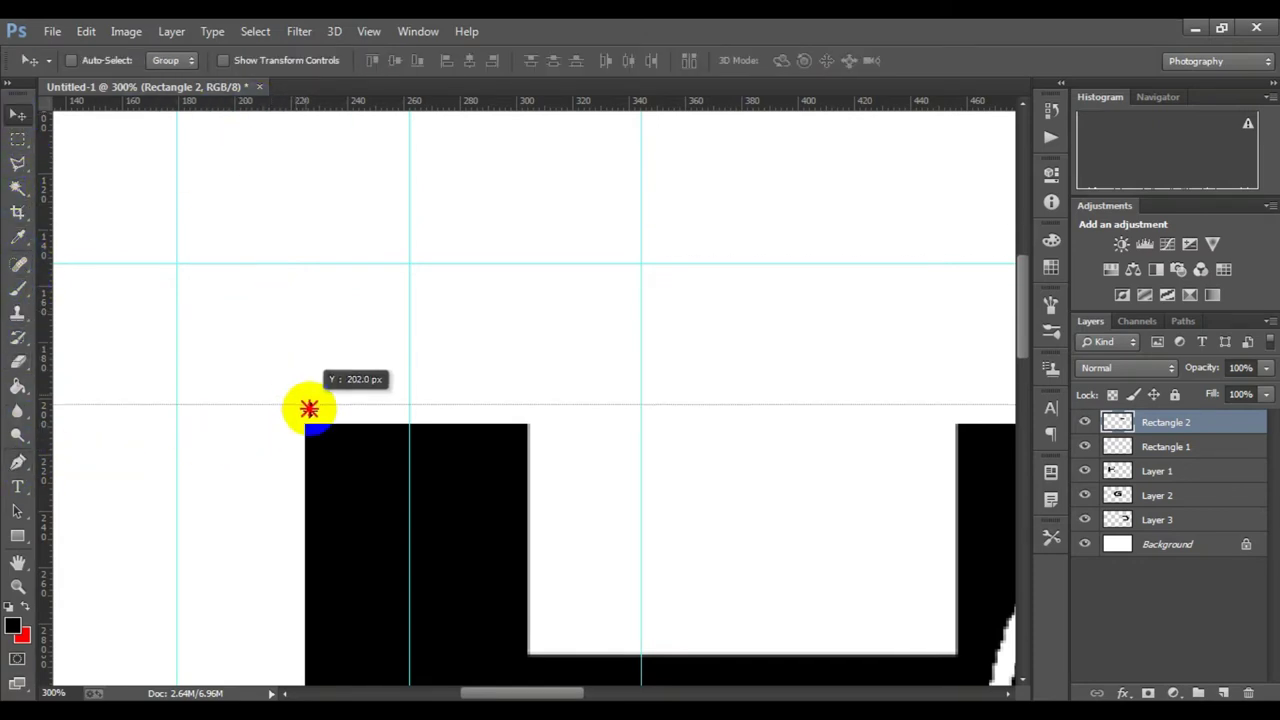
Pen-draw a three-point black triangle on the guides as the roof above the H.
click(17, 462)
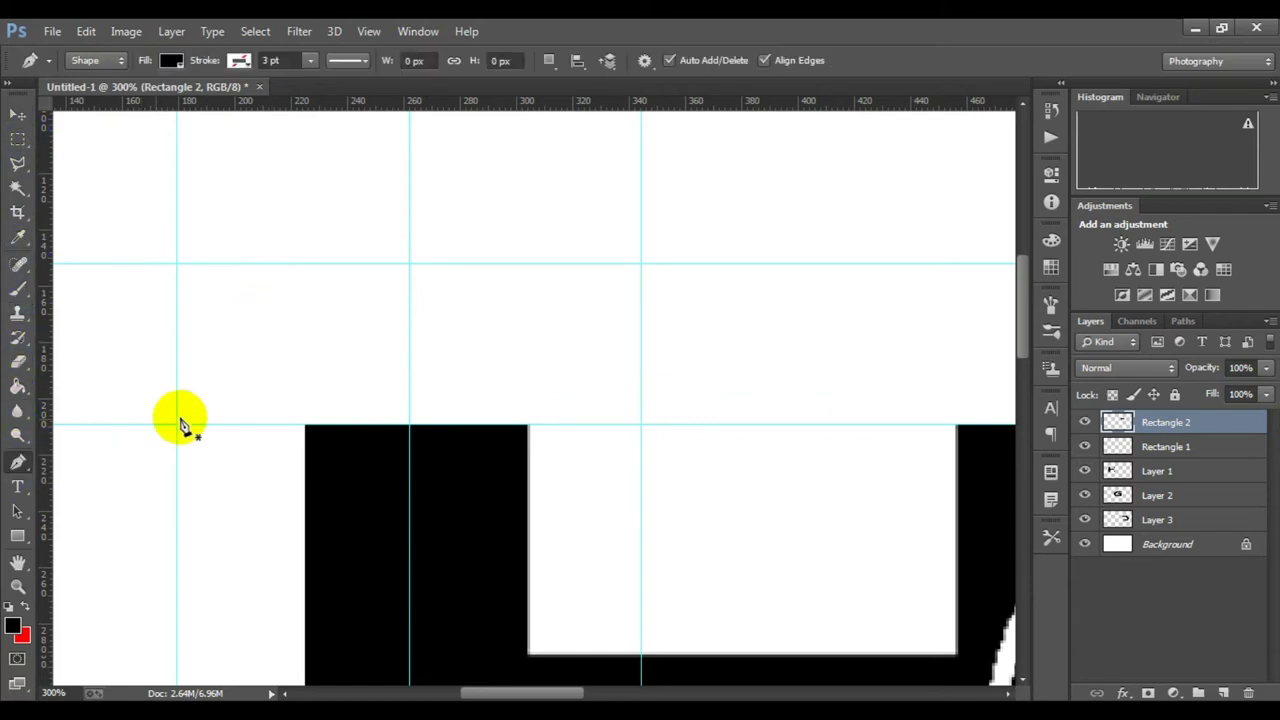
click(177, 425)
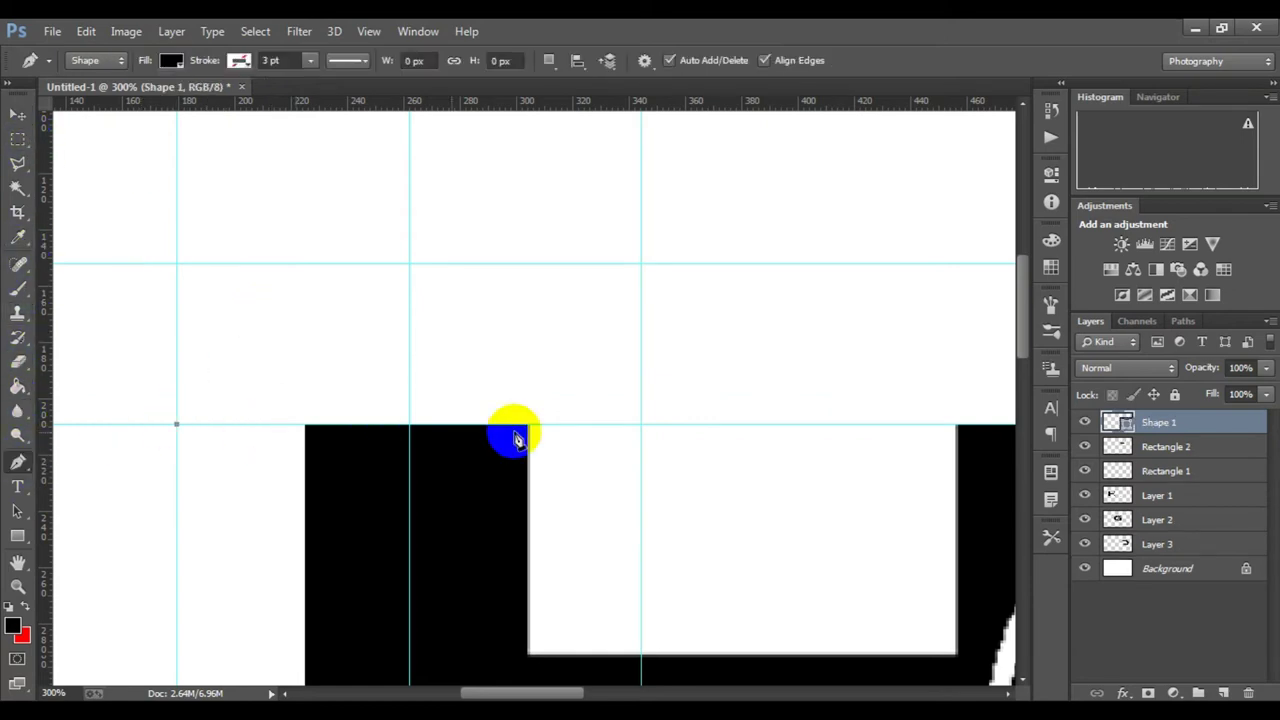
click(641, 426)
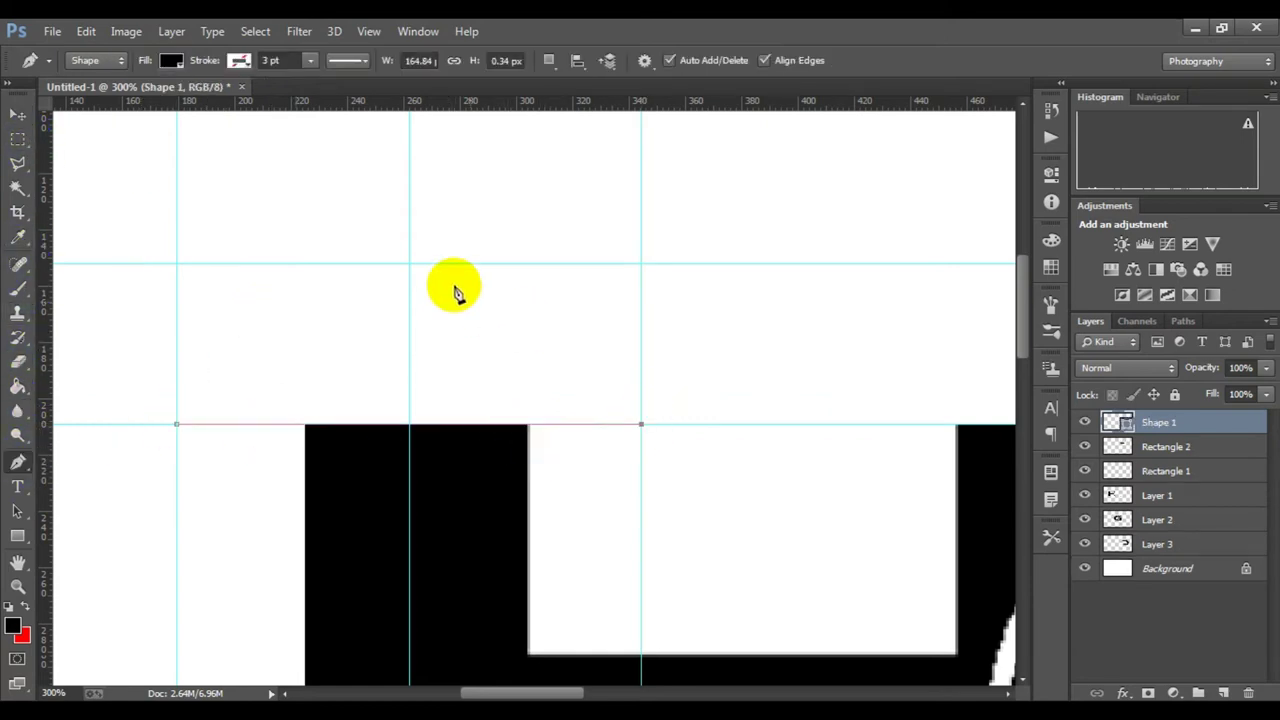
click(408, 264)
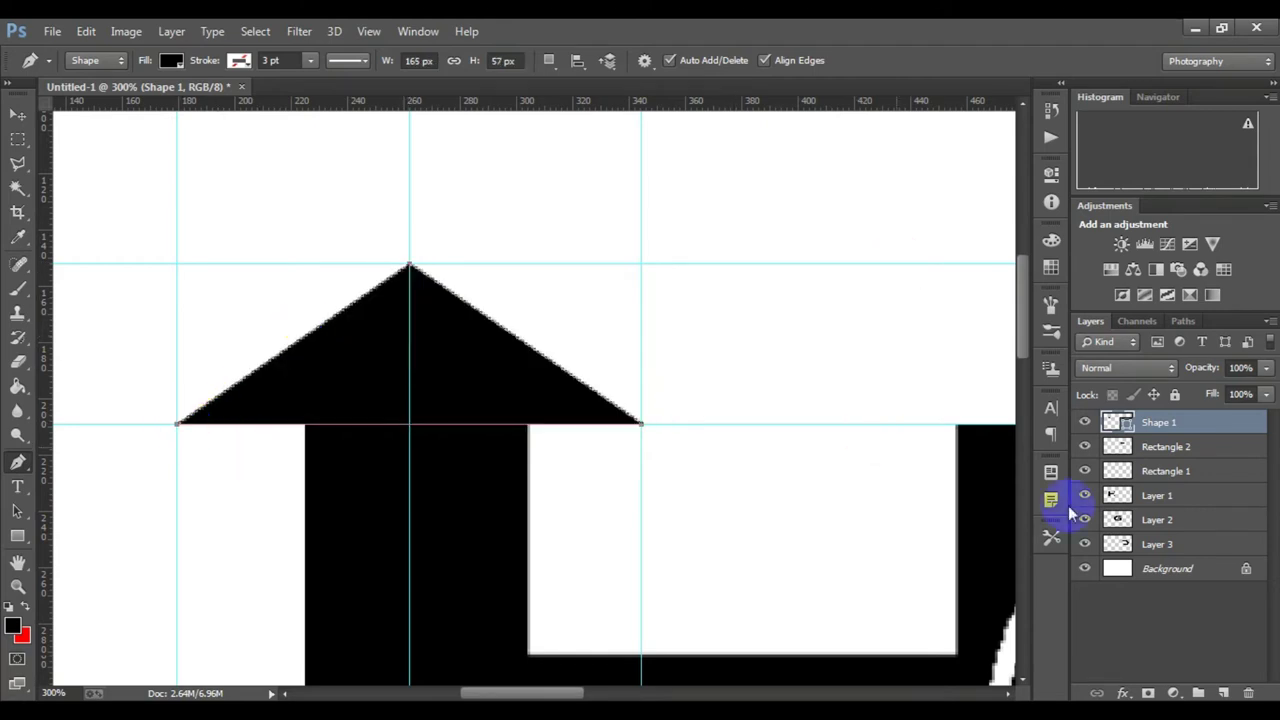
click(1168, 568)
alt+click(682, 462)
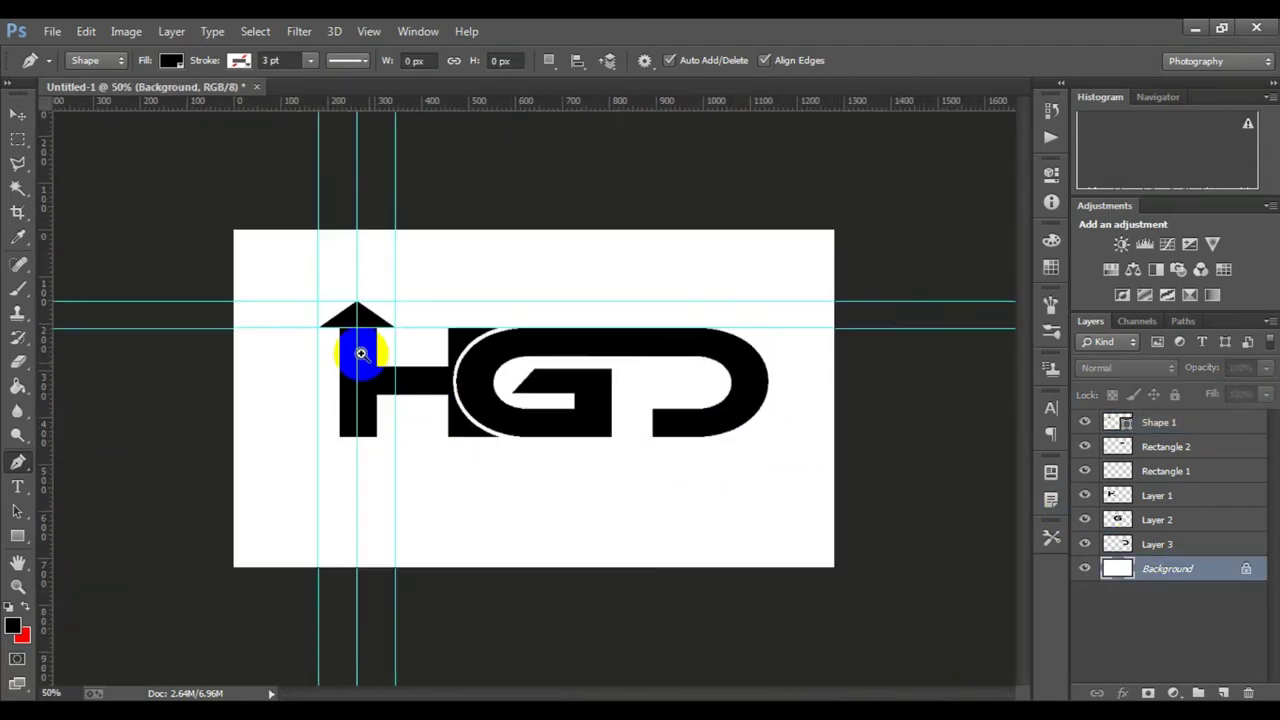
scroll(360, 354, up, 1)
scroll(271, 277, up, 2)
scroll(487, 342, up, 1)
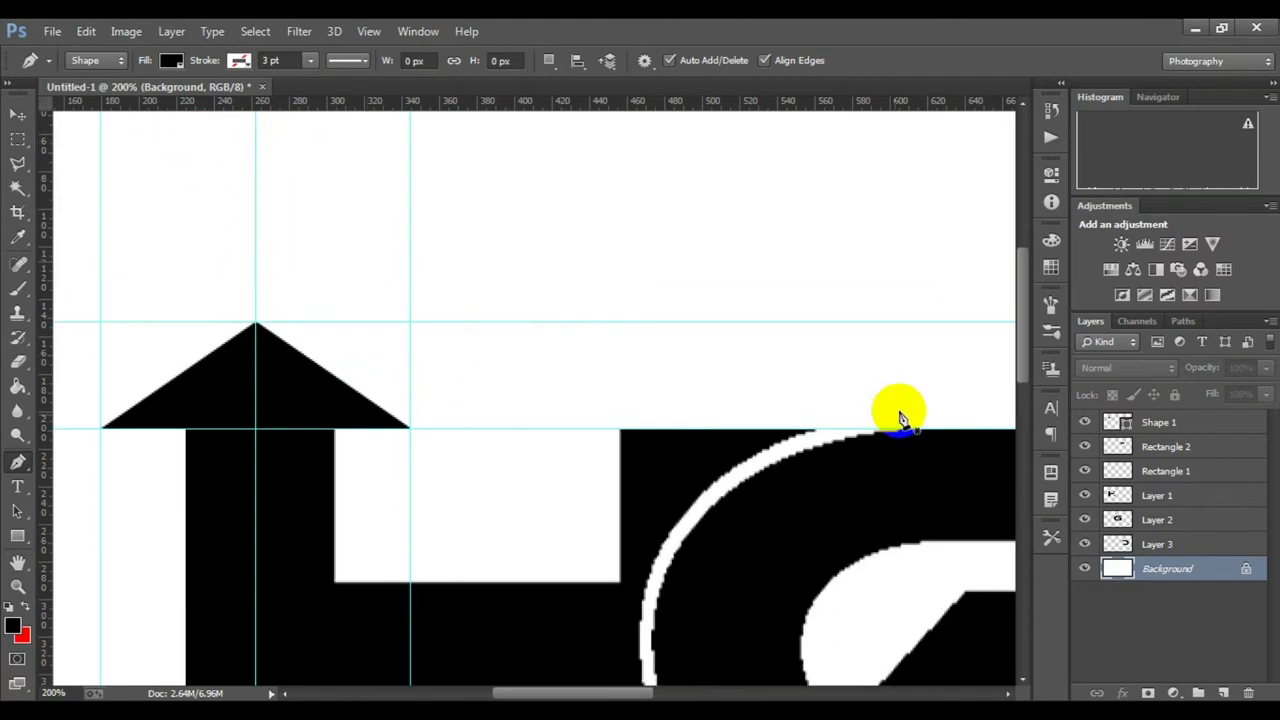
Drag every alignment guide off the canvas back onto the rulers.
click(1136, 424)
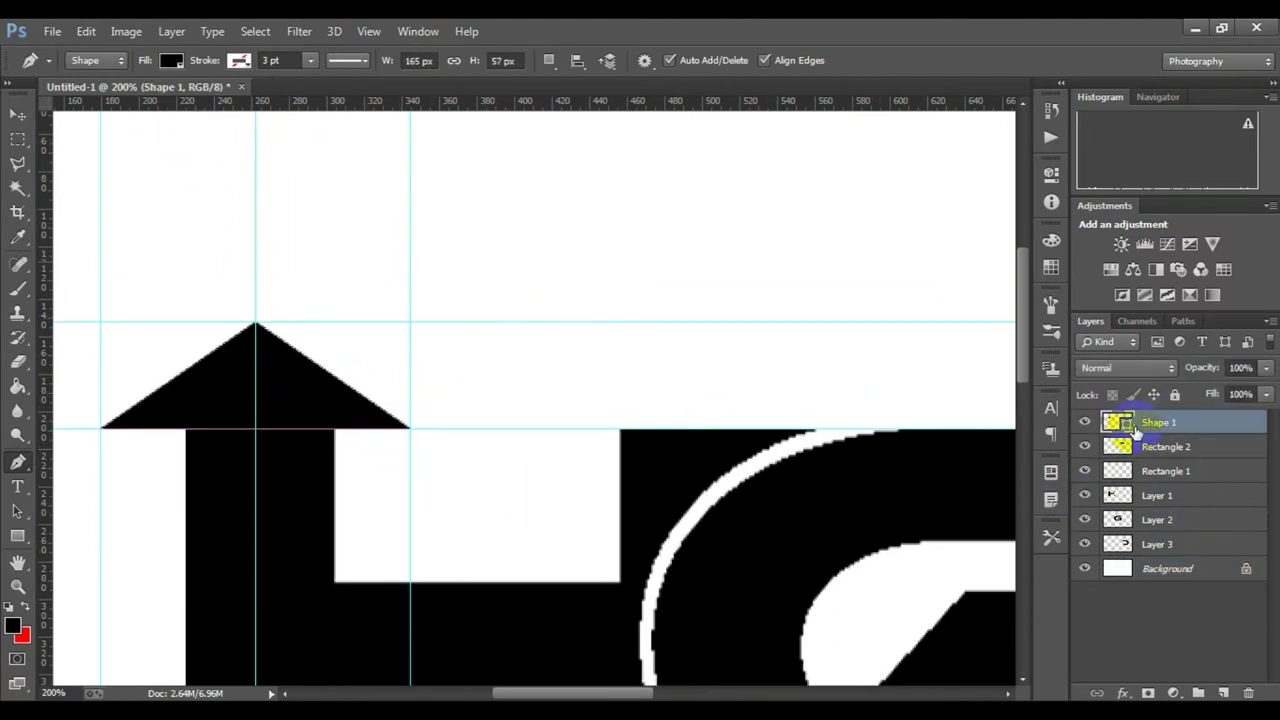
click(14, 118)
drag(256, 214, 14, 205)
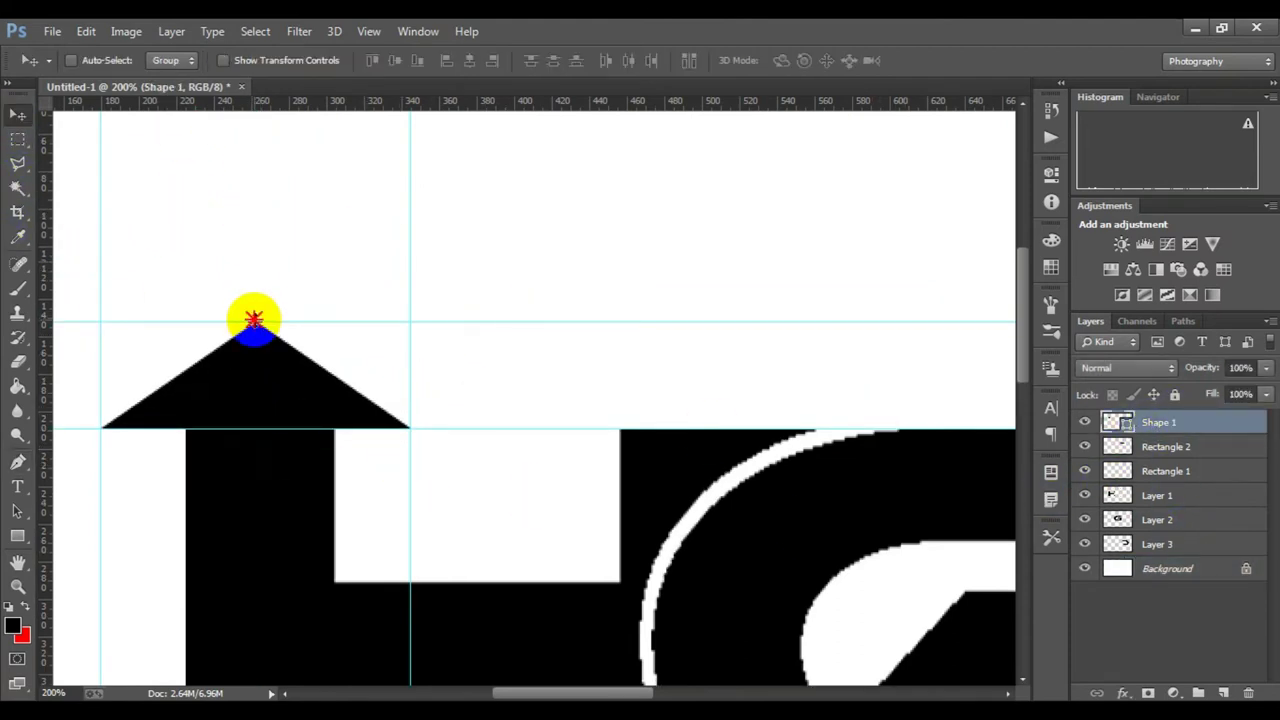
drag(255, 320, 300, 60)
drag(99, 360, 30, 360)
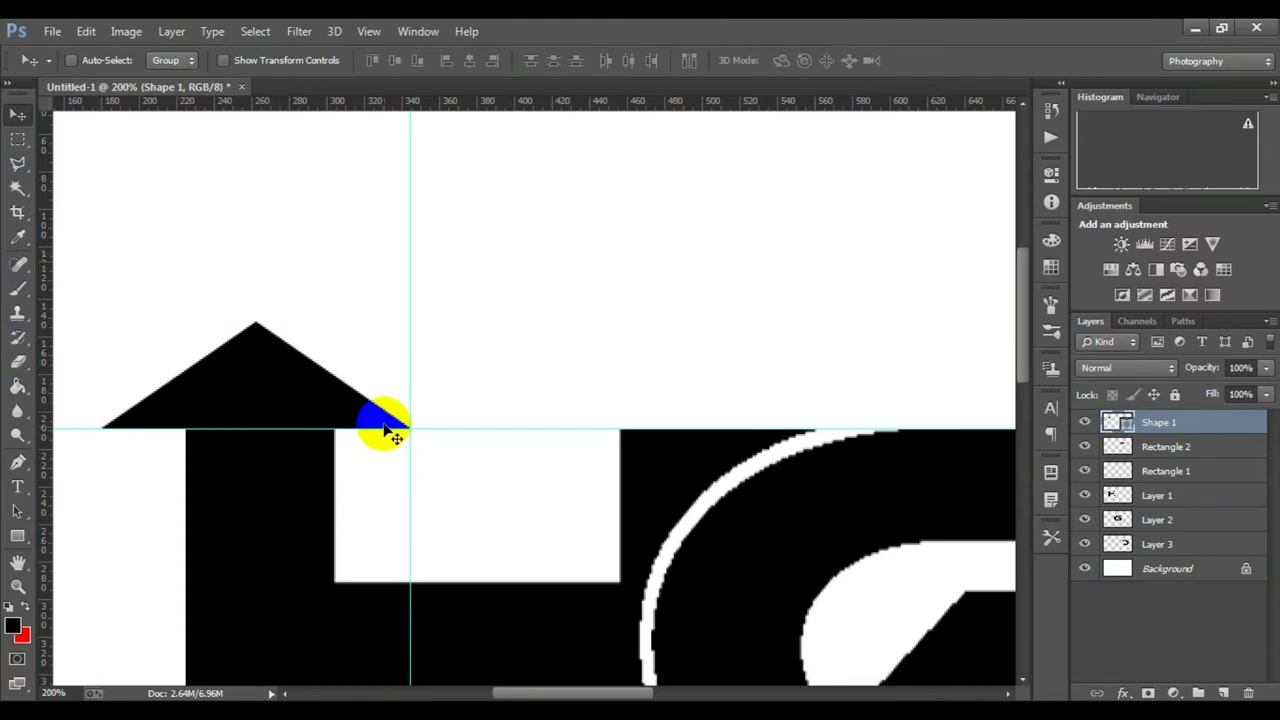
drag(388, 428, 388, 105)
drag(411, 434, 14, 414)
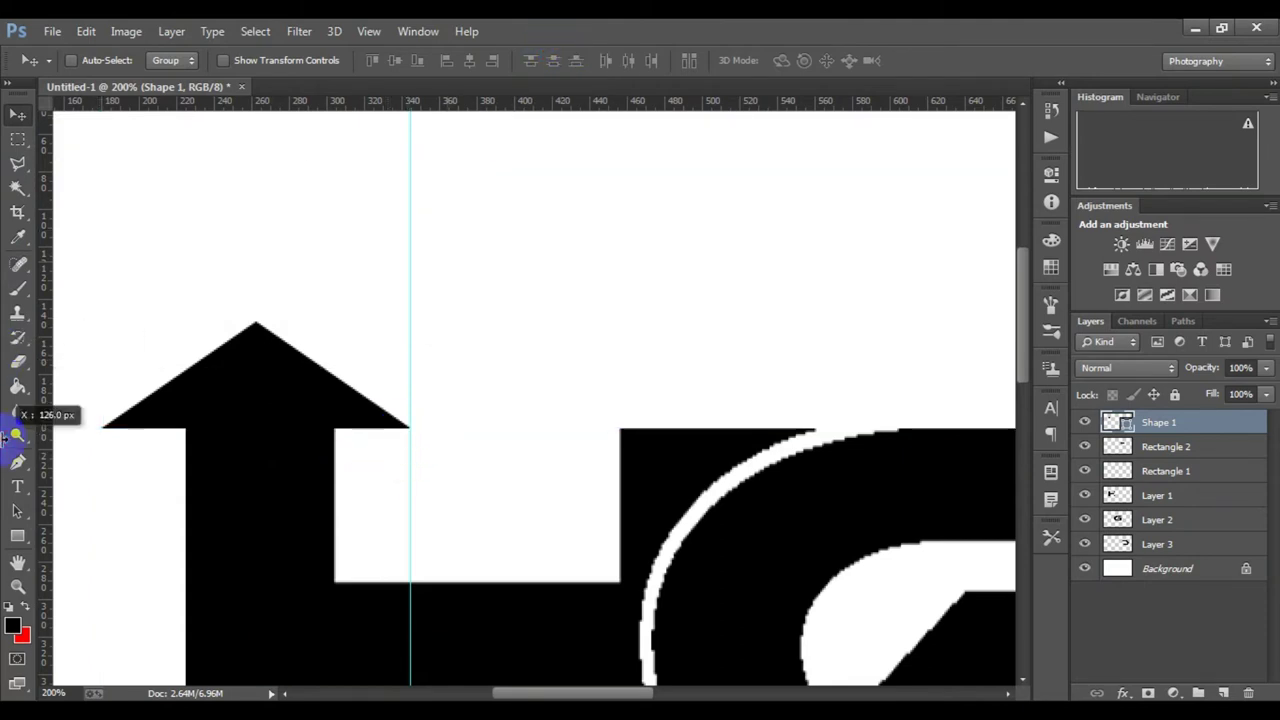
key(ctrl+minus)
key(ctrl+minus)
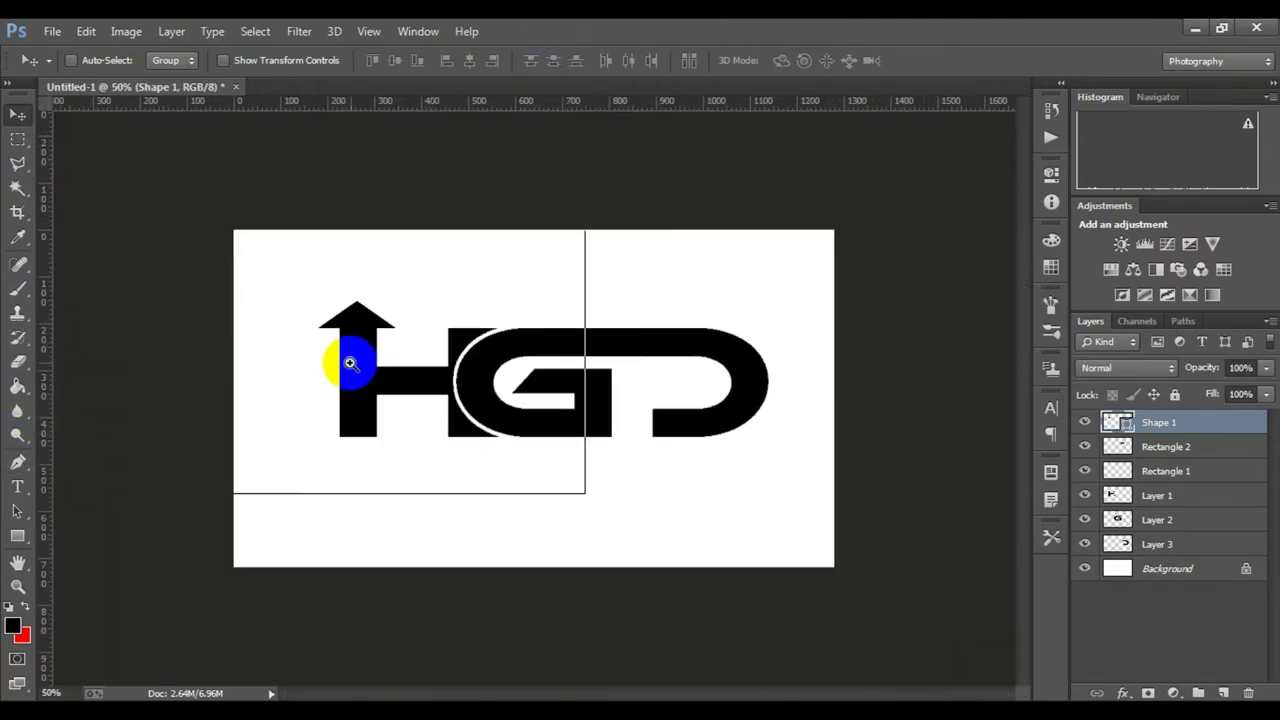
Check the arrow roof with a quick transform, then rasterize the Shape 1 layer.
key(ctrl+t)
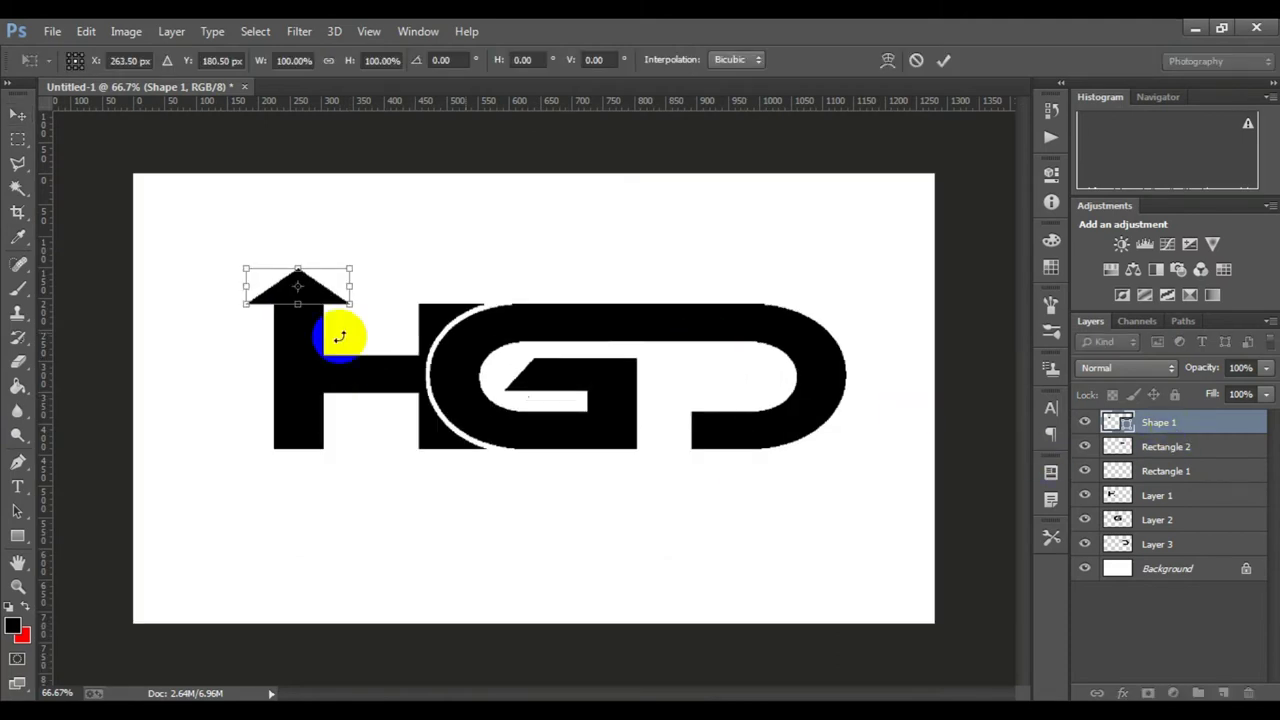
click(943, 61)
ctrl+click(357, 363)
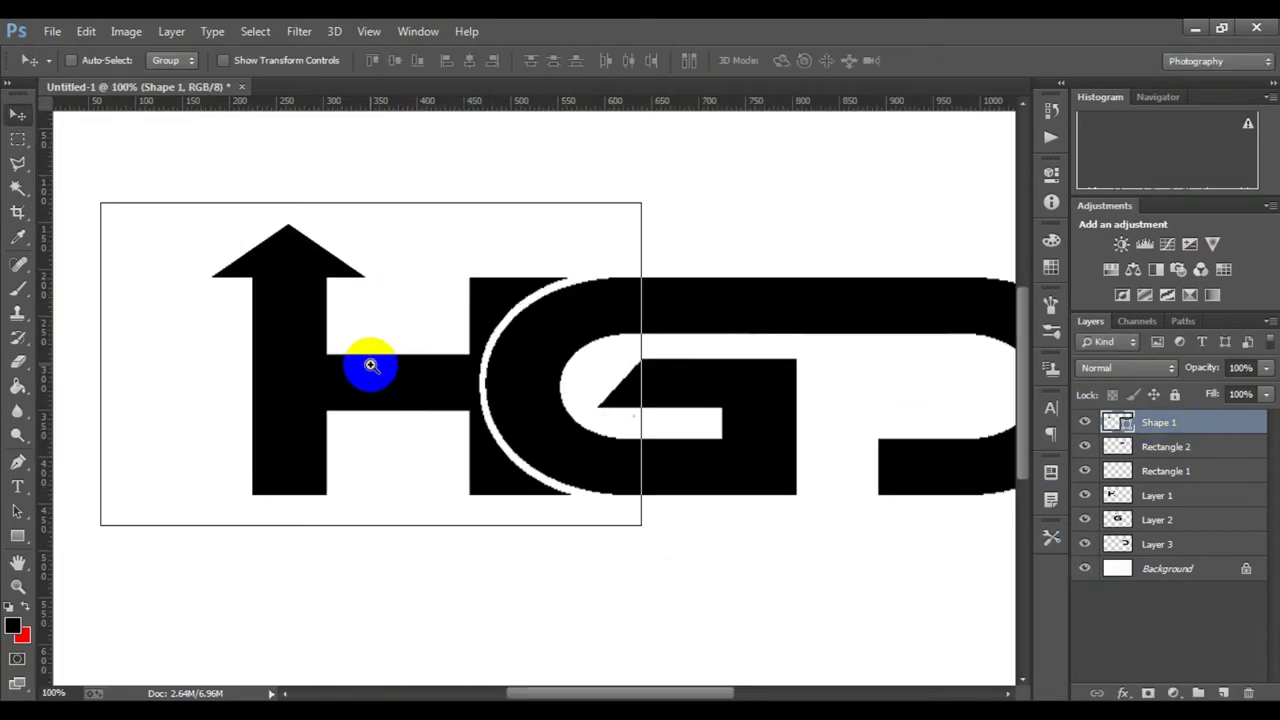
ctrl+click(366, 363)
drag(400, 381, 600, 380)
key(super)
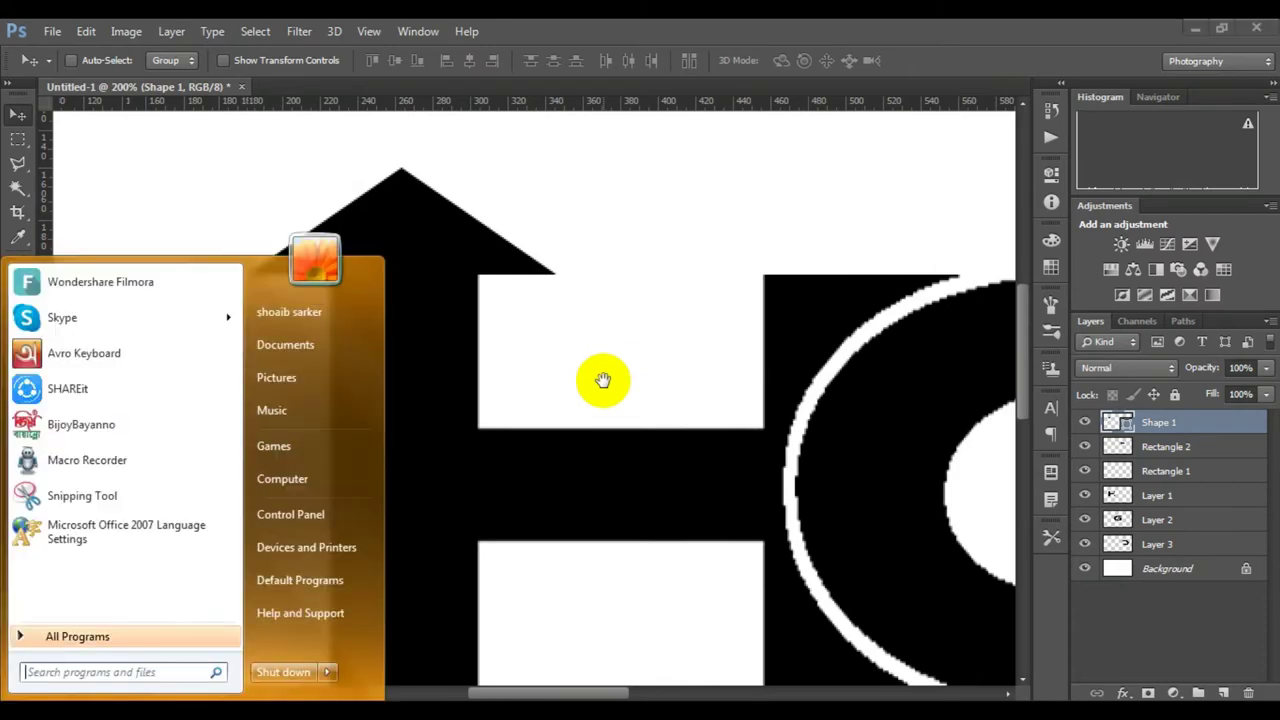
alt+click(603, 377)
alt+click(480, 343)
drag(480, 343, 614, 366)
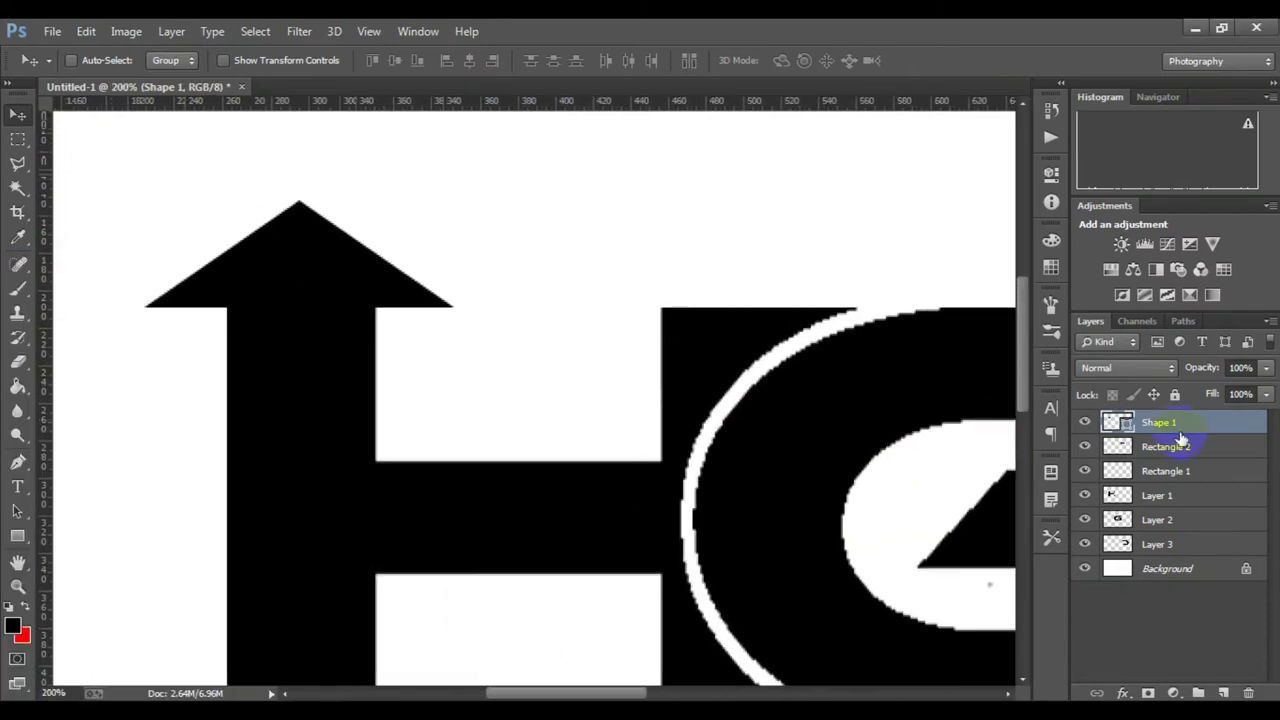
right_click(1180, 432)
click(850, 272)
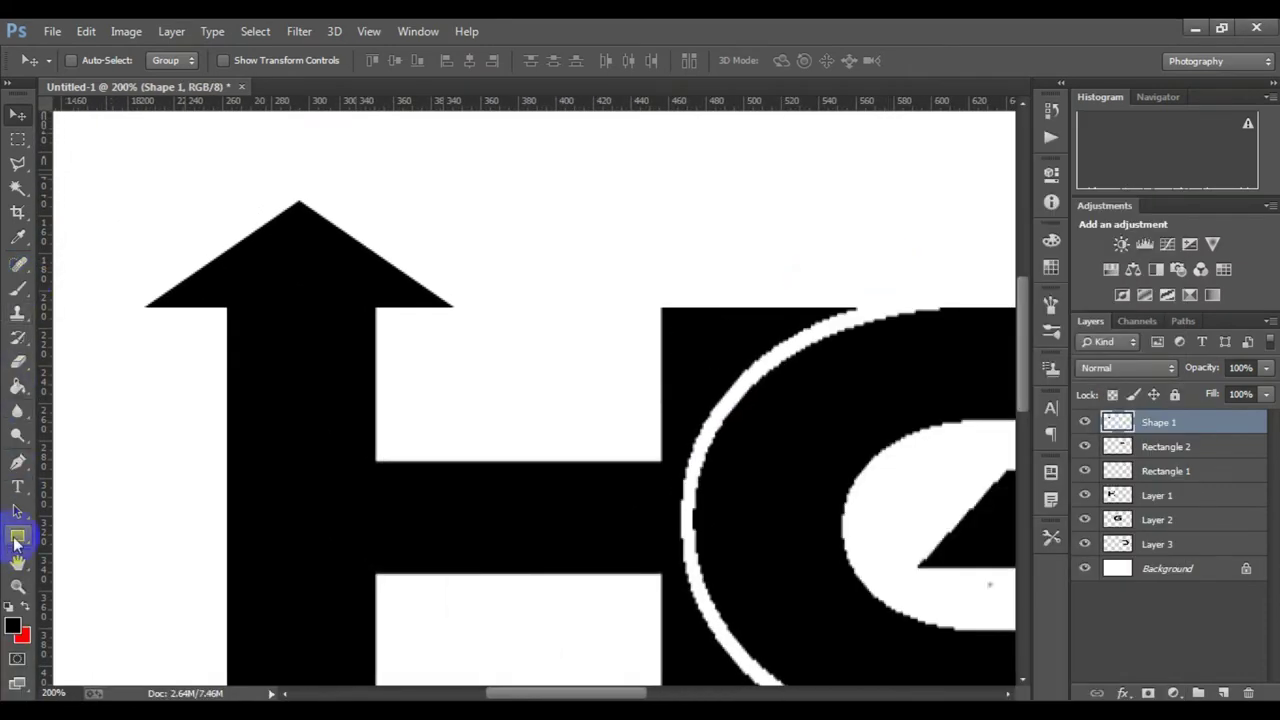
Draw a red-filled 12 × 12 px square inside the arrow with the Rectangle tool.
click(17, 538)
click(24, 607)
ctrl+click(262, 297)
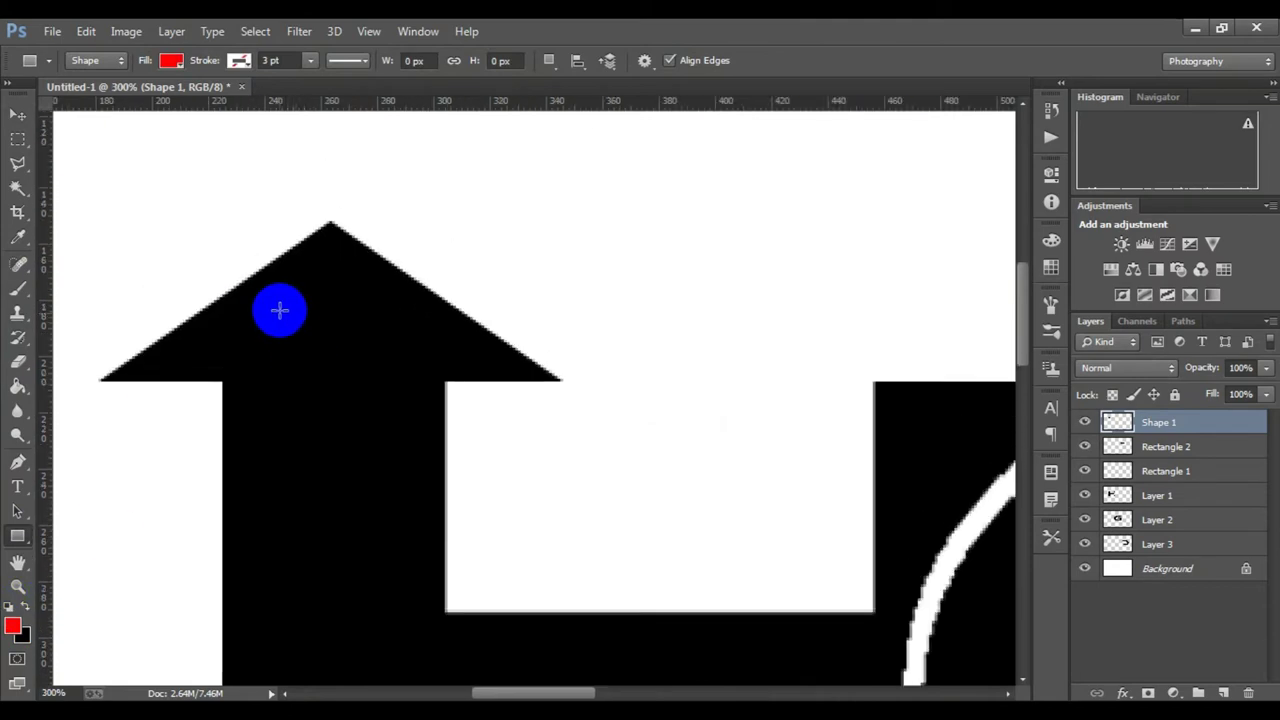
drag(261, 364, 395, 428)
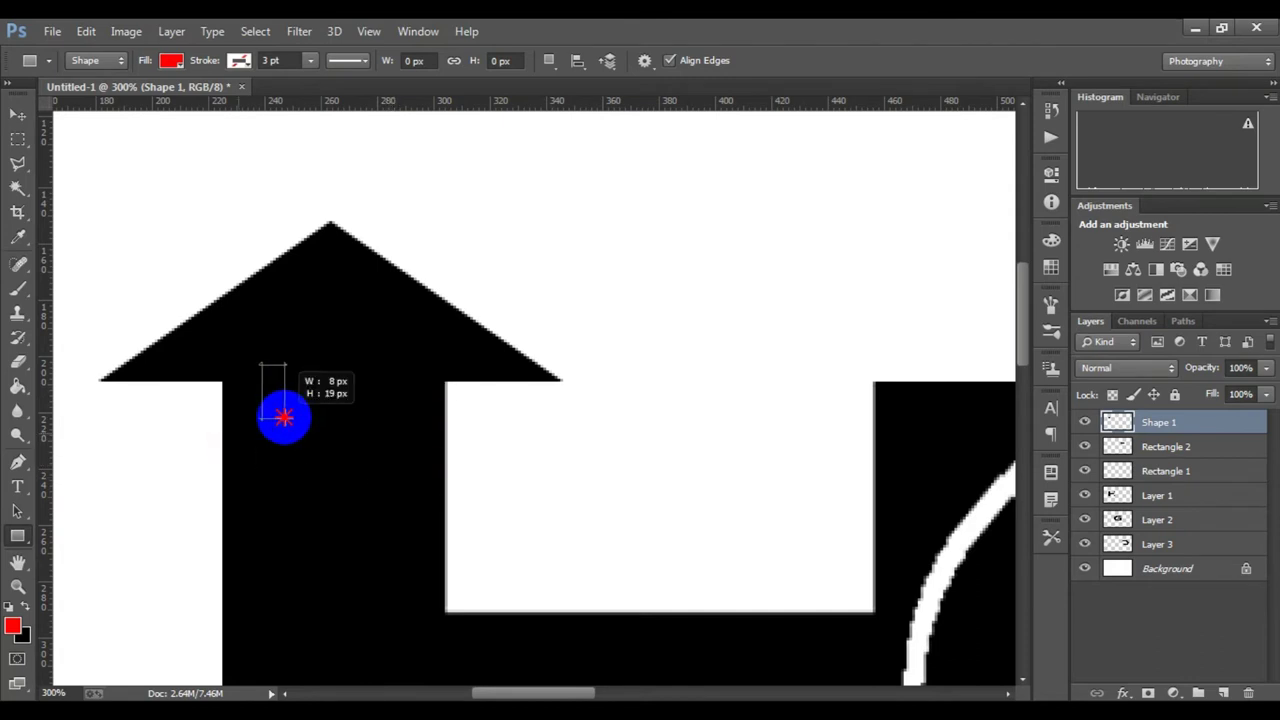
drag(395, 428, 297, 400)
click(997, 162)
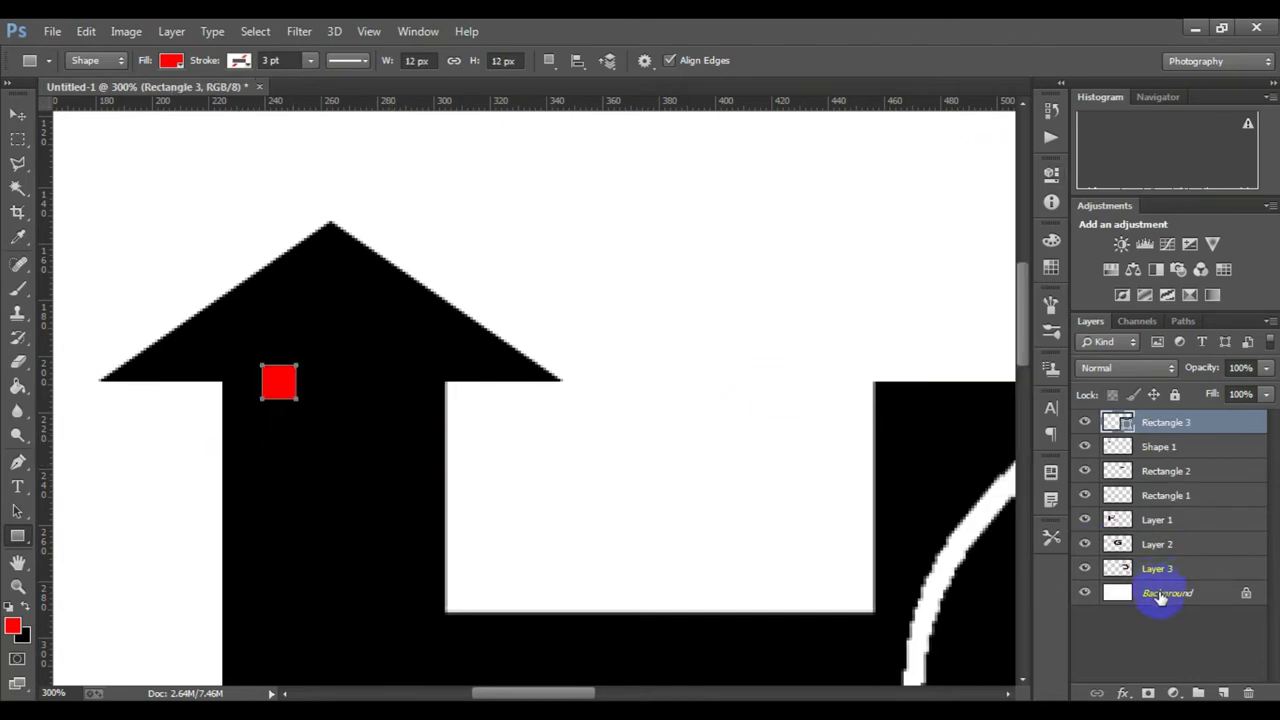
click(1160, 592)
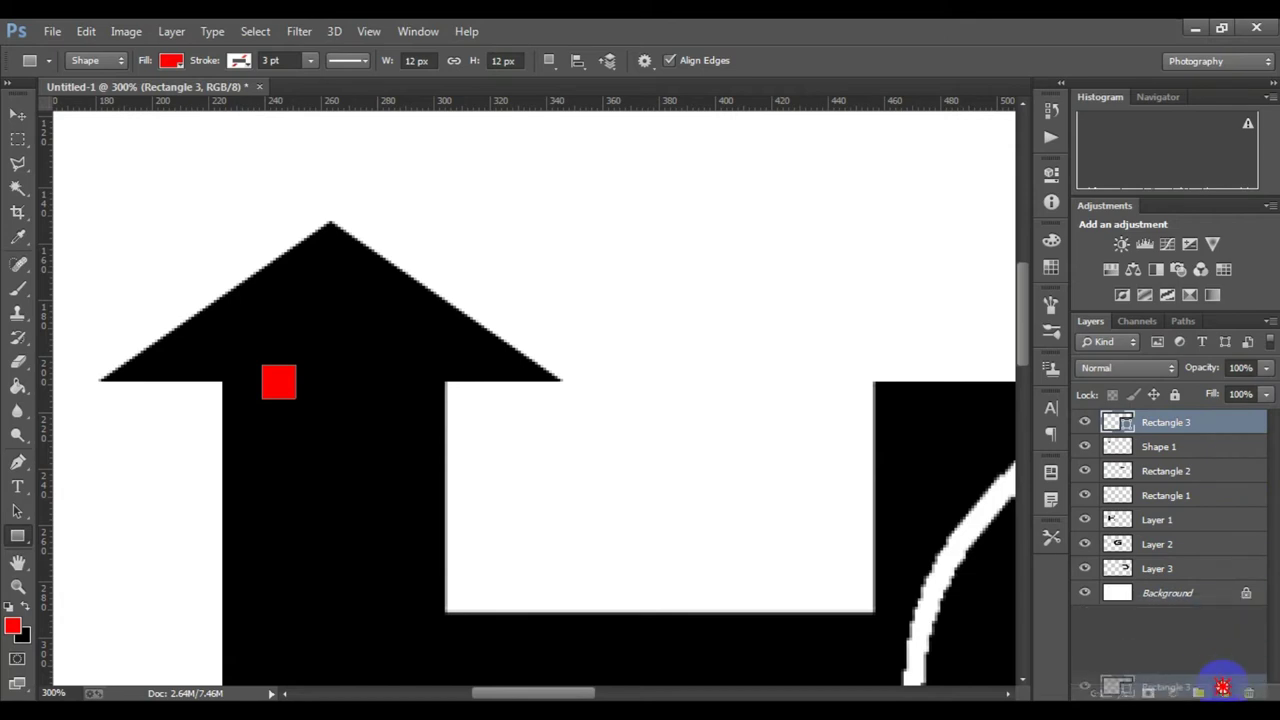
Duplicate the red square three times and place copies beside and below the first.
drag(1176, 428, 1222, 686)
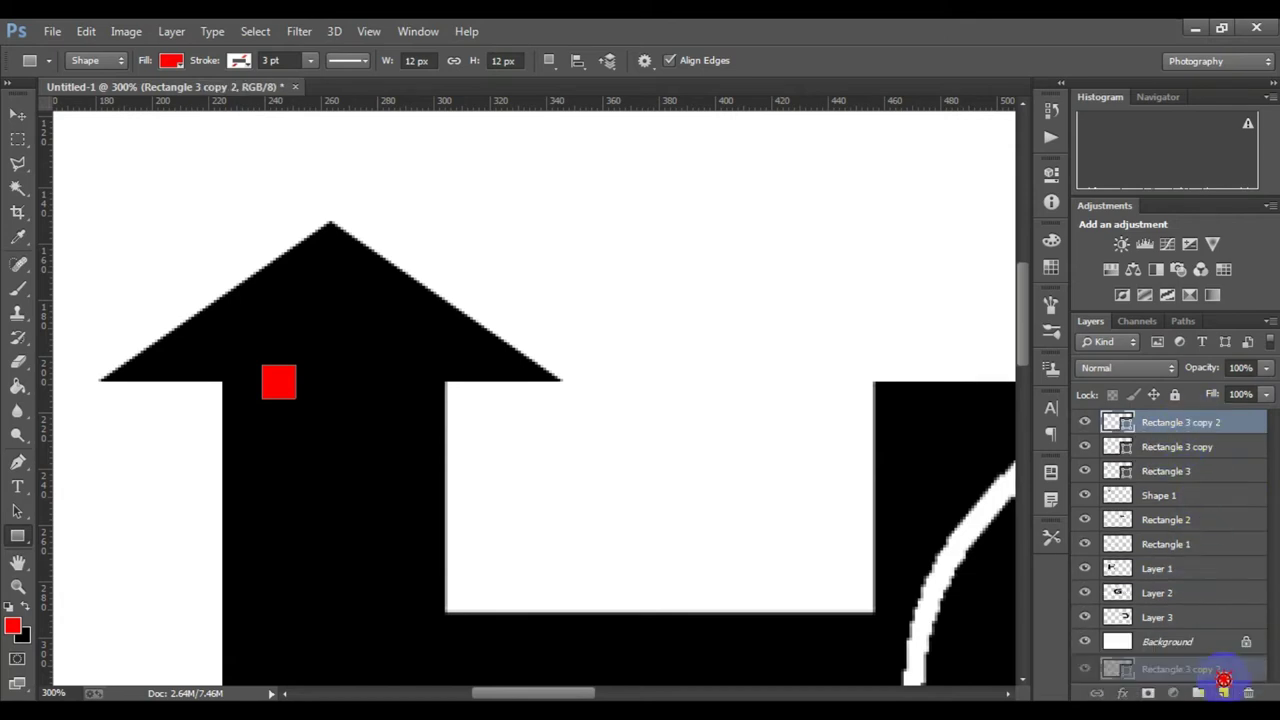
key(ctrl+t)
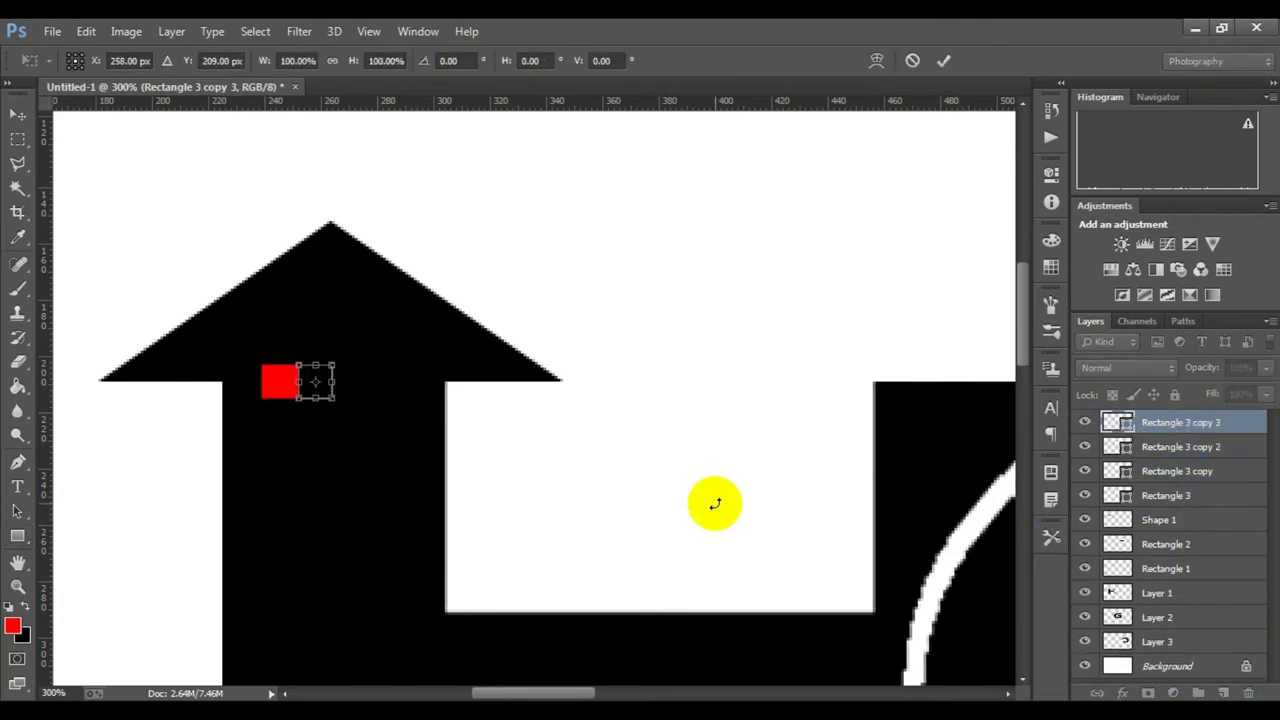
click(908, 522)
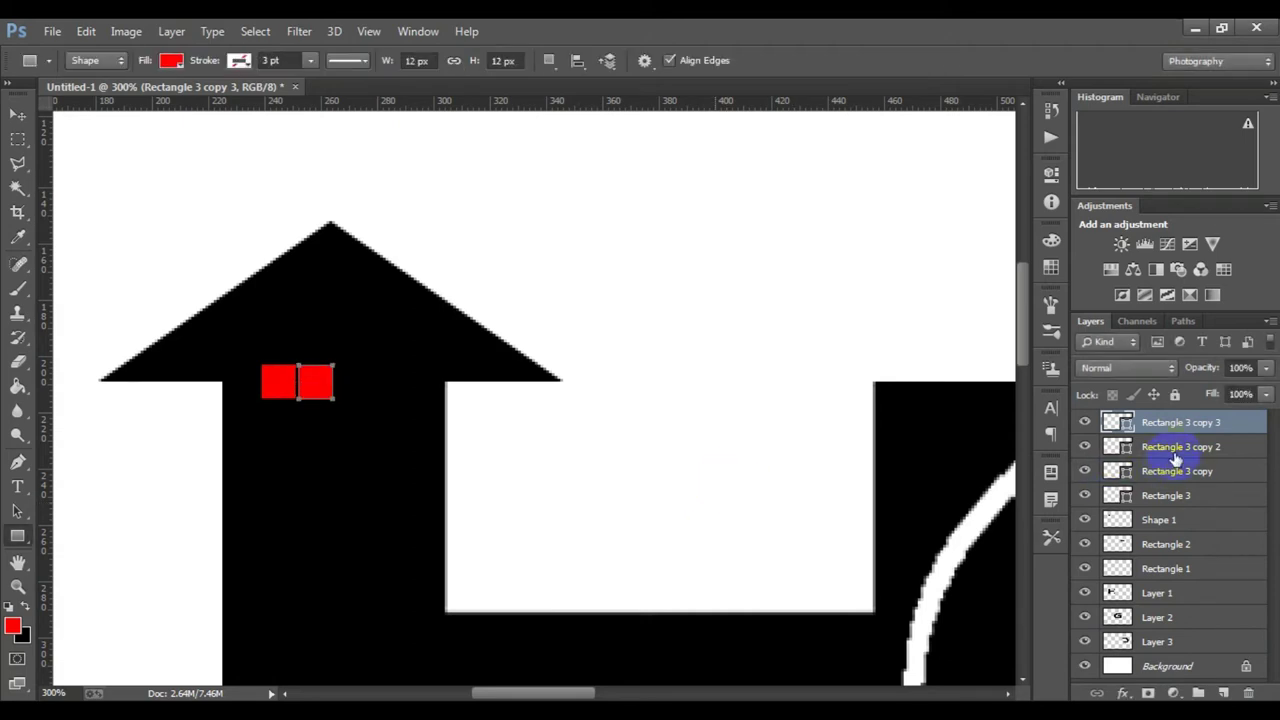
click(1186, 455)
key(ctrl+t)
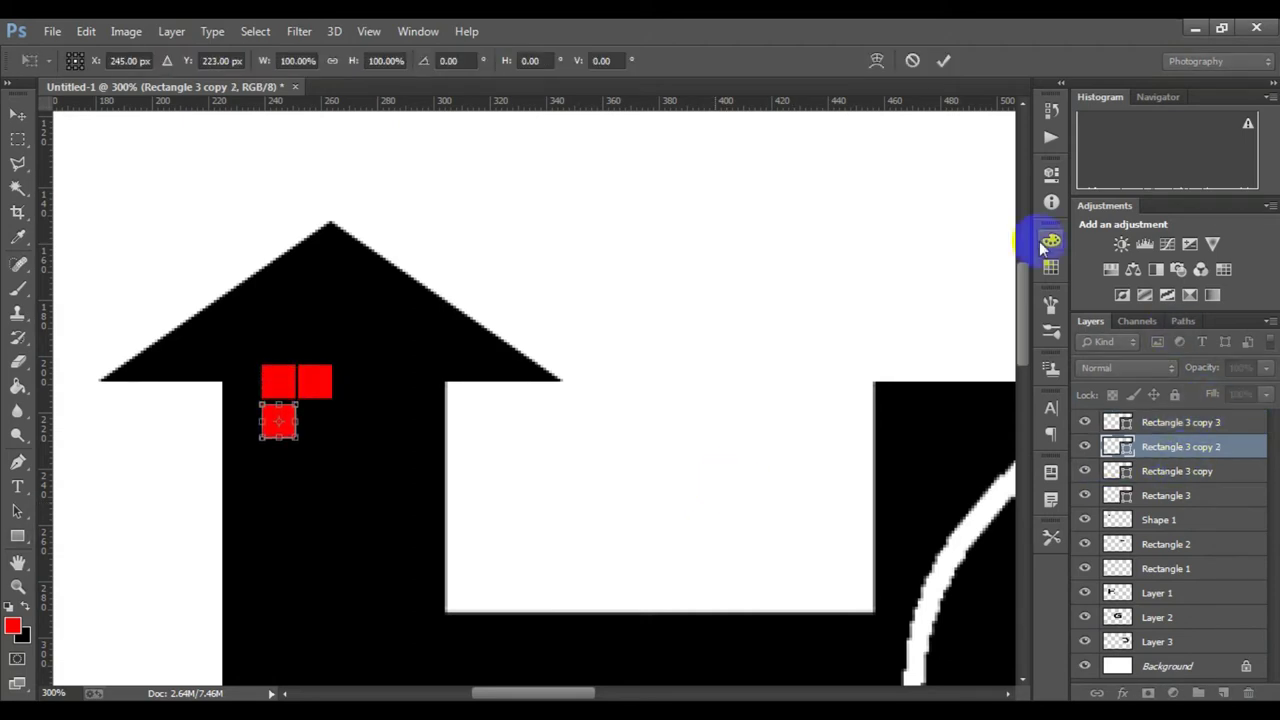
click(943, 62)
click(1178, 471)
key(ctrl+t)
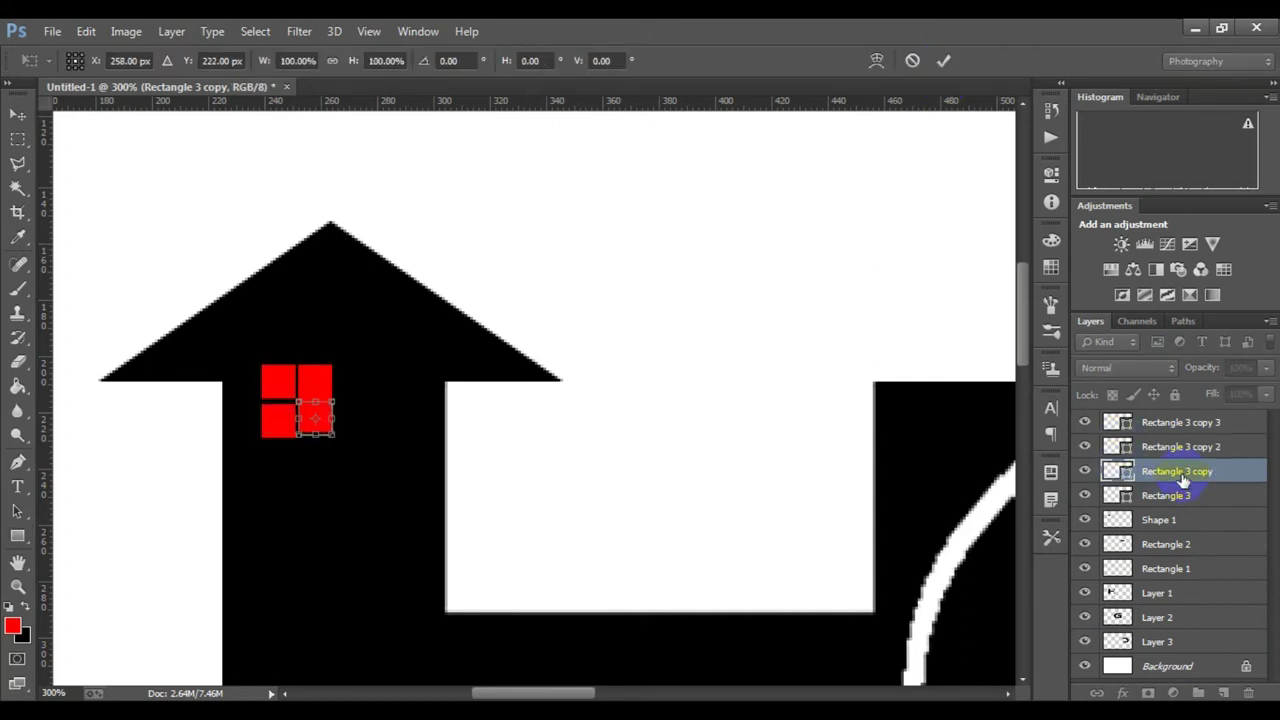
click(943, 60)
Reposition the top-right and lower-right squares to complete the 2×2 window grid.
click(1172, 455)
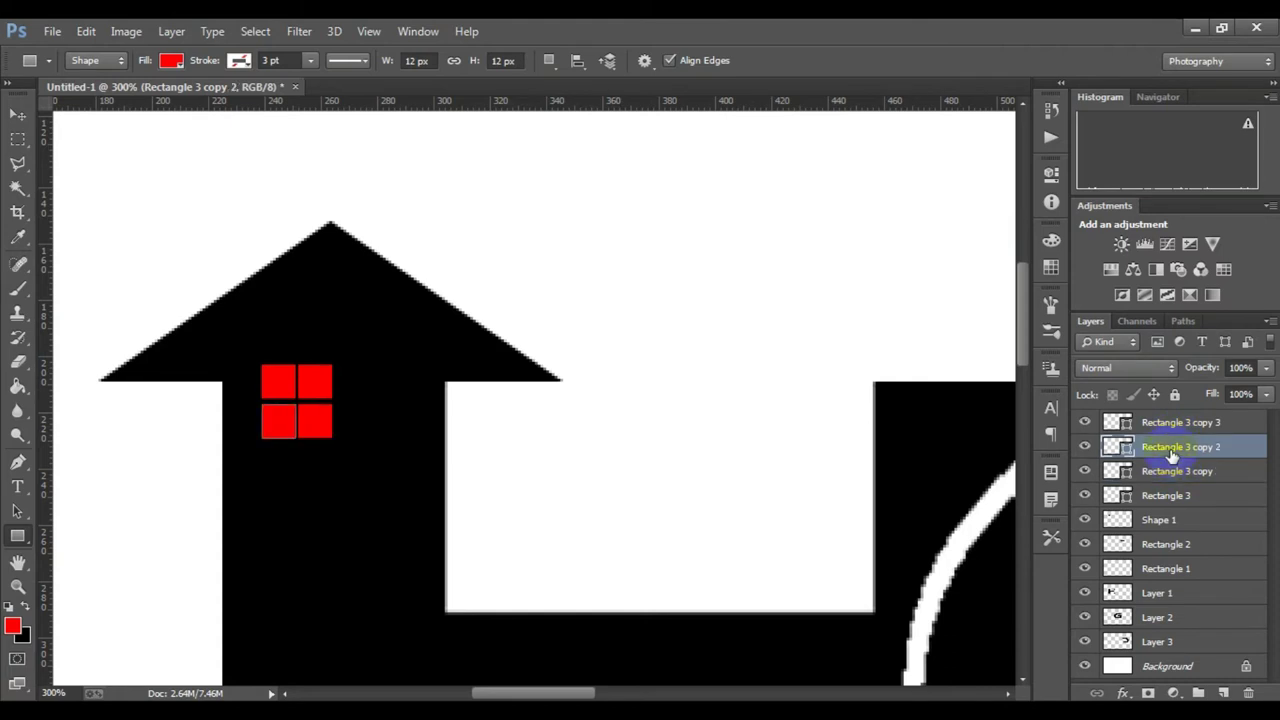
click(1176, 423)
key(ctrl+t)
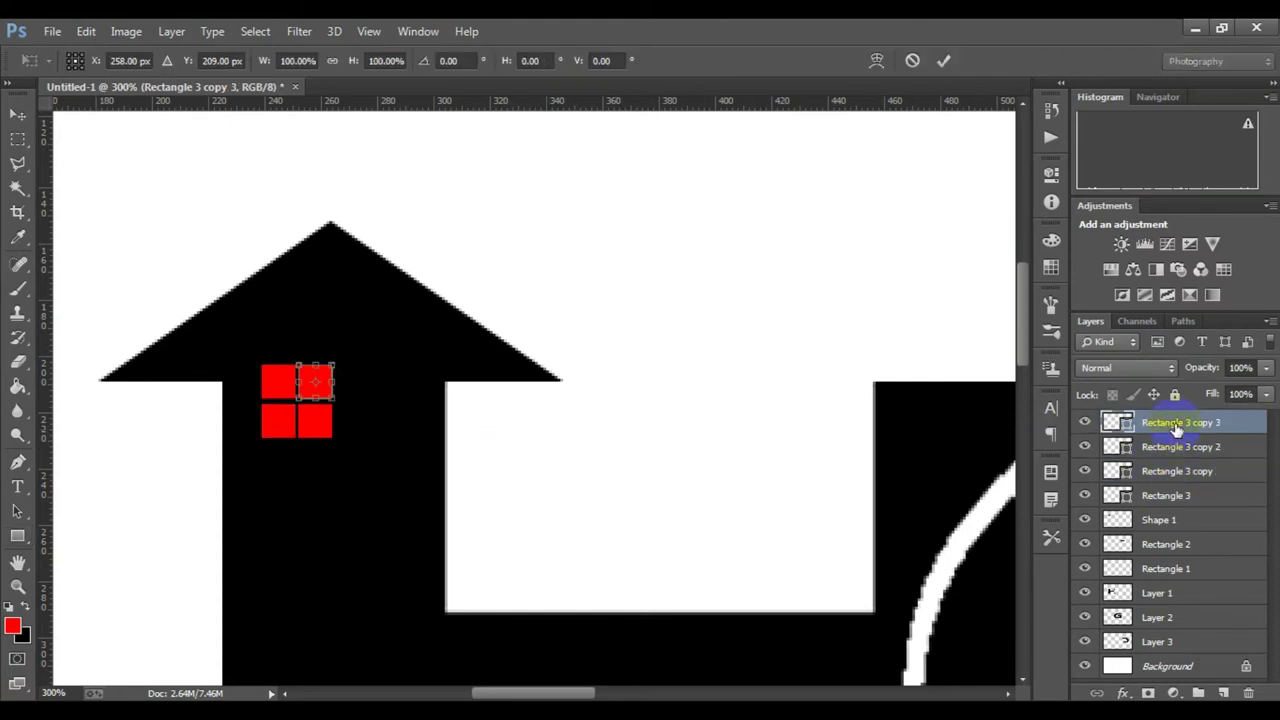
click(941, 62)
click(1178, 471)
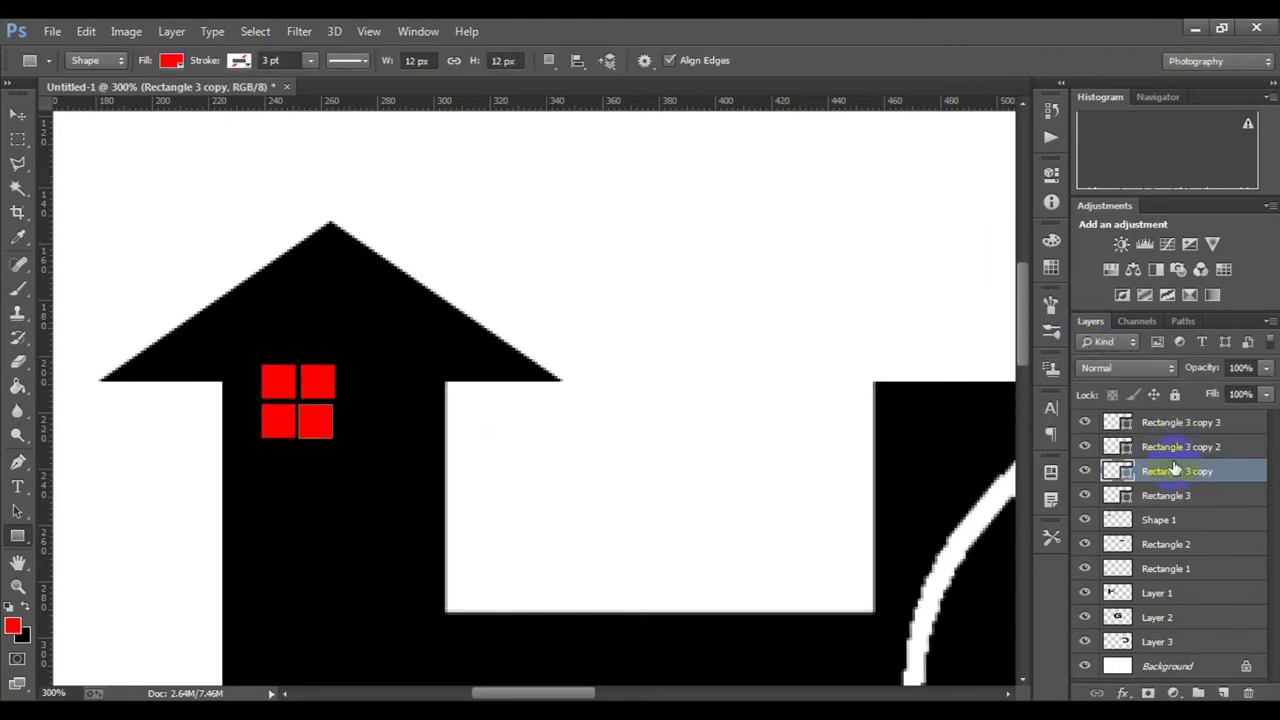
key(ctrl+t)
click(946, 60)
click(1168, 666)
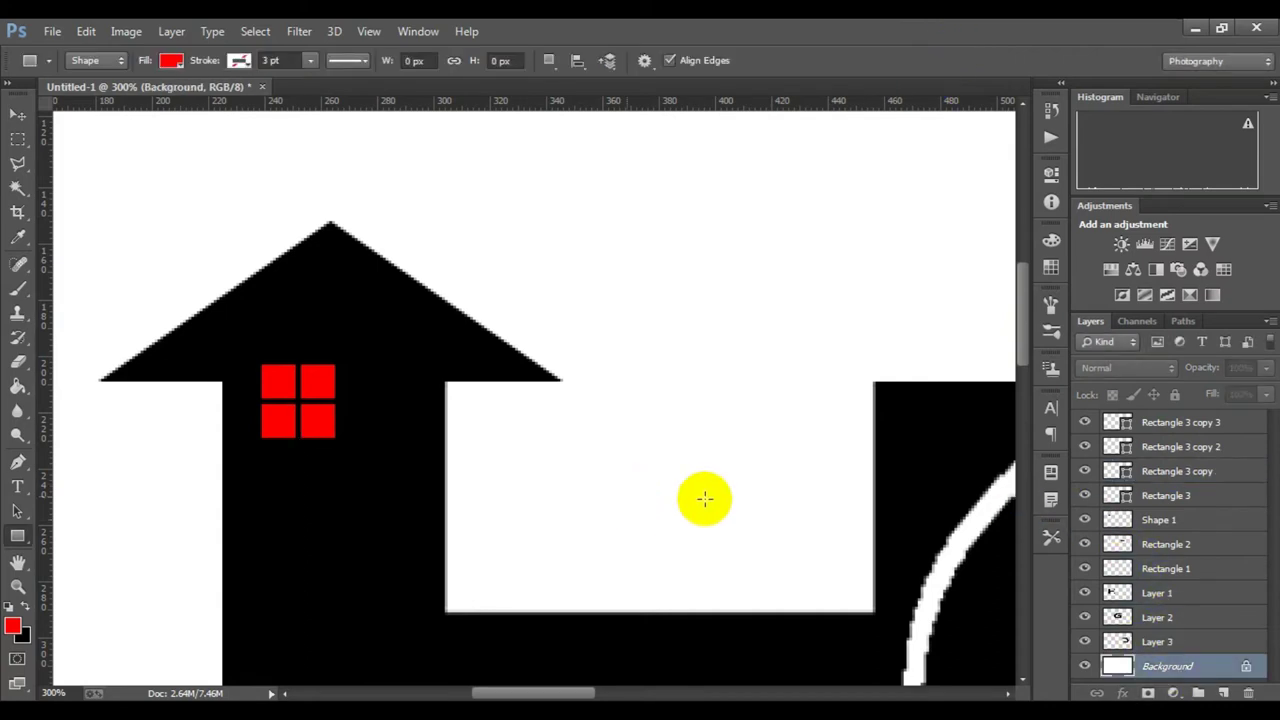
Rasterize the four square layers, then move them and scale them to 80.77% inside the arrow.
click(1175, 497)
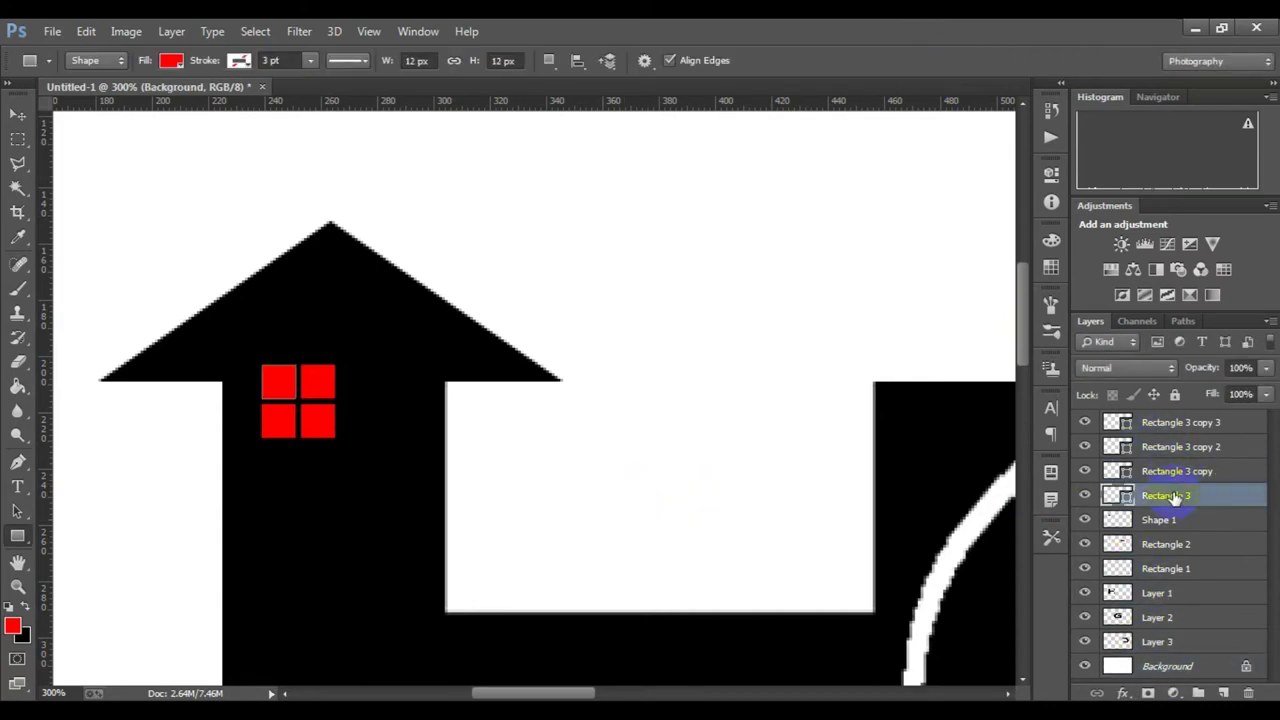
shift+click(1172, 425)
right_click(1172, 425)
click(860, 277)
key(ctrl+t)
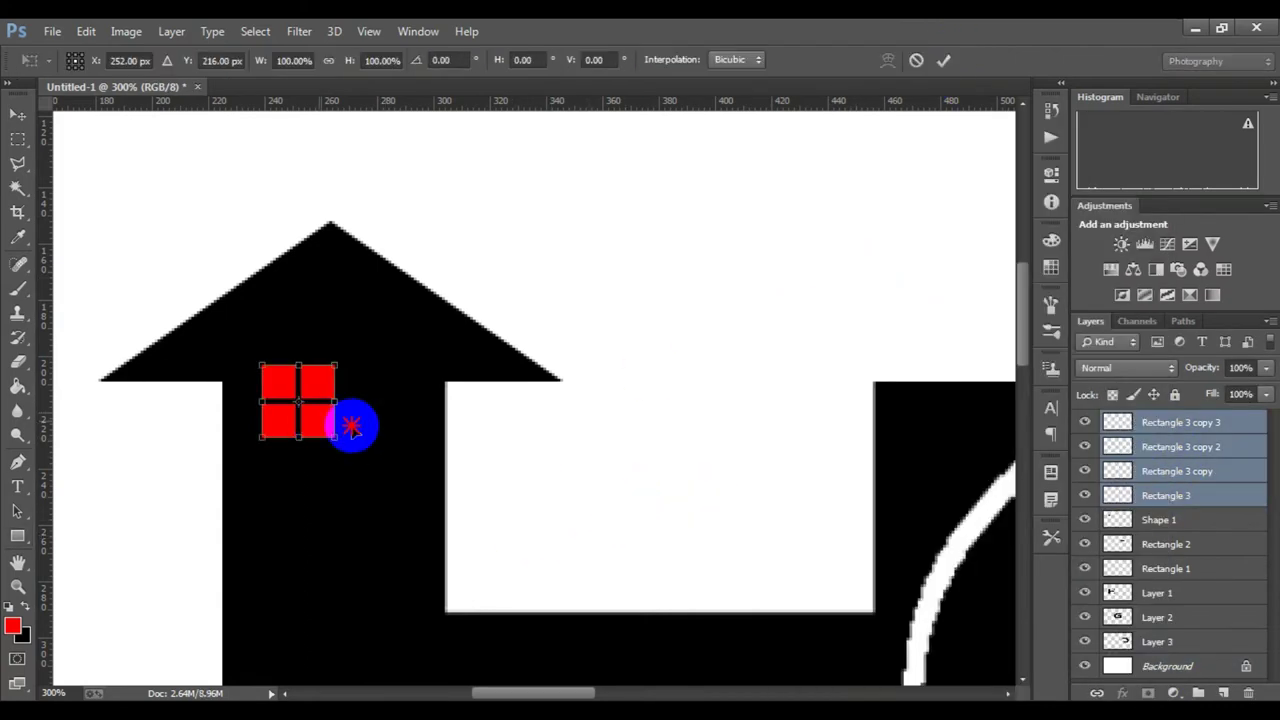
drag(321, 421, 357, 427)
ctrl+alt+click(362, 434)
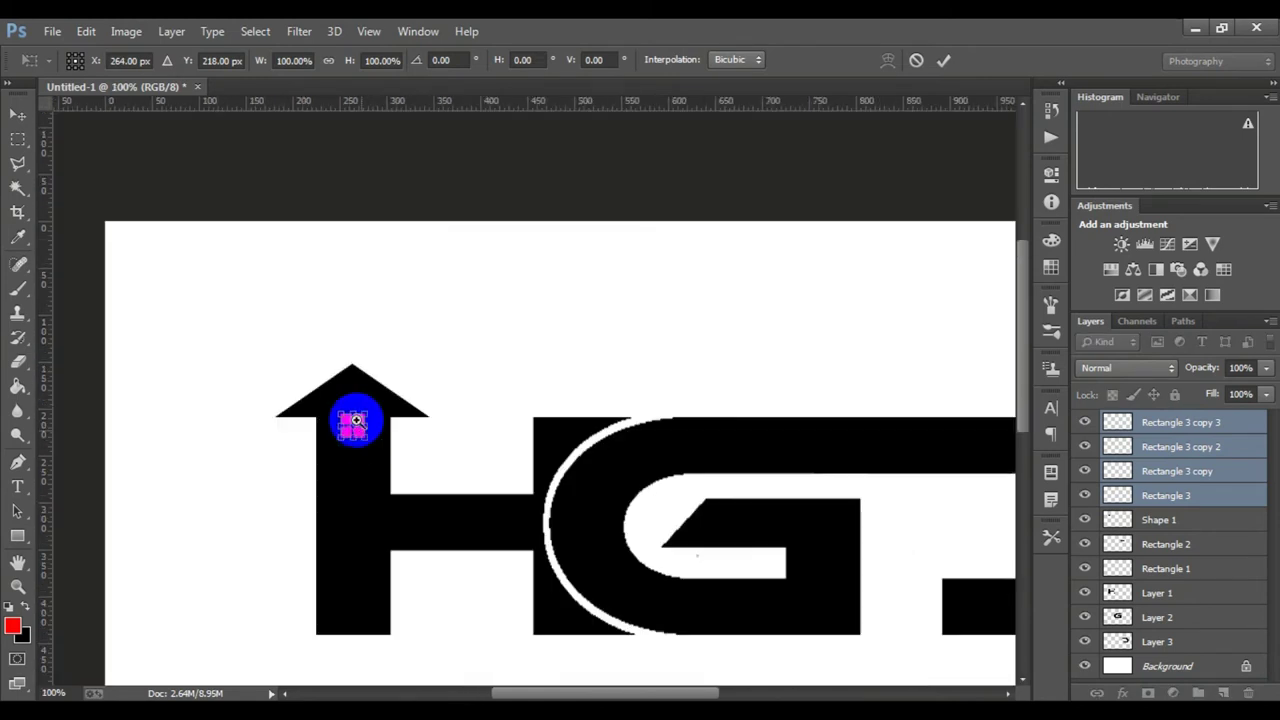
ctrl+click(349, 423)
mouse_move(389, 477)
mouse_down()
mouse_move(375, 470)
mouse_move(381, 493)
mouse_up()
Confirm the window transform and try selecting the top-left red pane.
ctrl+click(343, 385)
ctrl+click(345, 352)
click(944, 62)
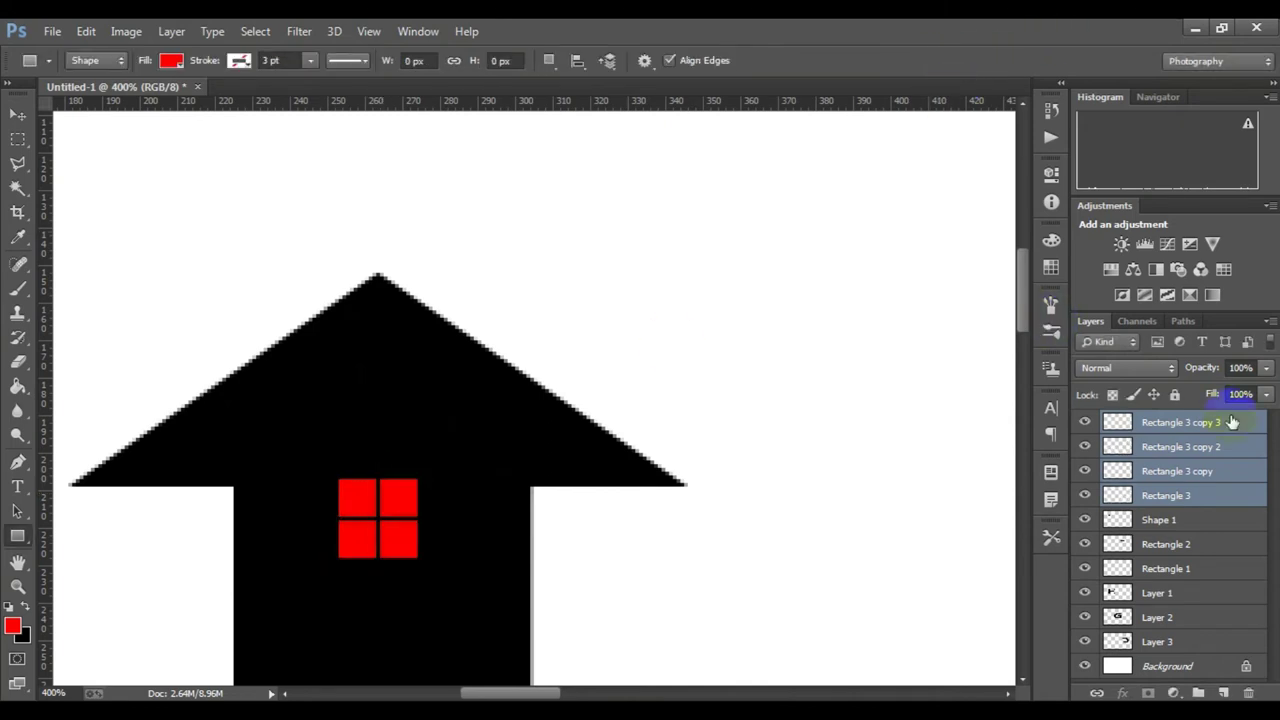
click(18, 187)
click(380, 494)
click(1166, 495)
click(380, 510)
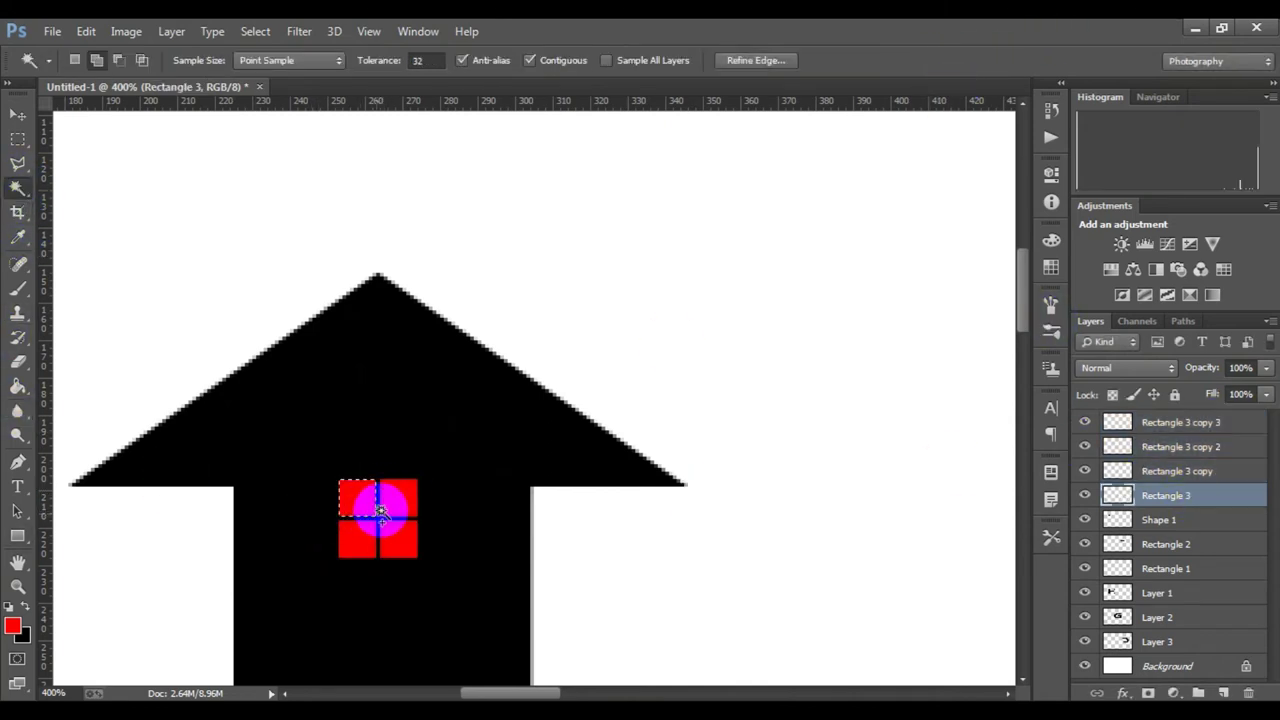
click(373, 505)
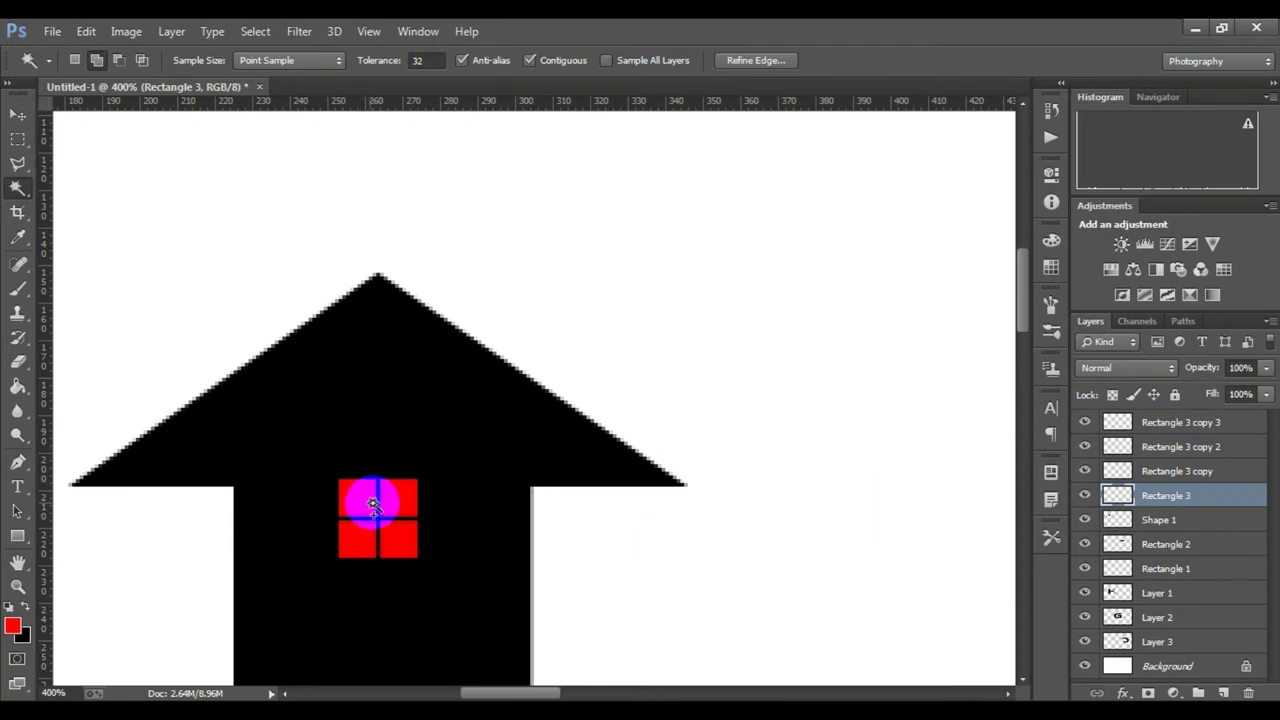
Load the top-left pane as a selection and cut it from the house, undoing a wrong deletion.
click(1117, 476)
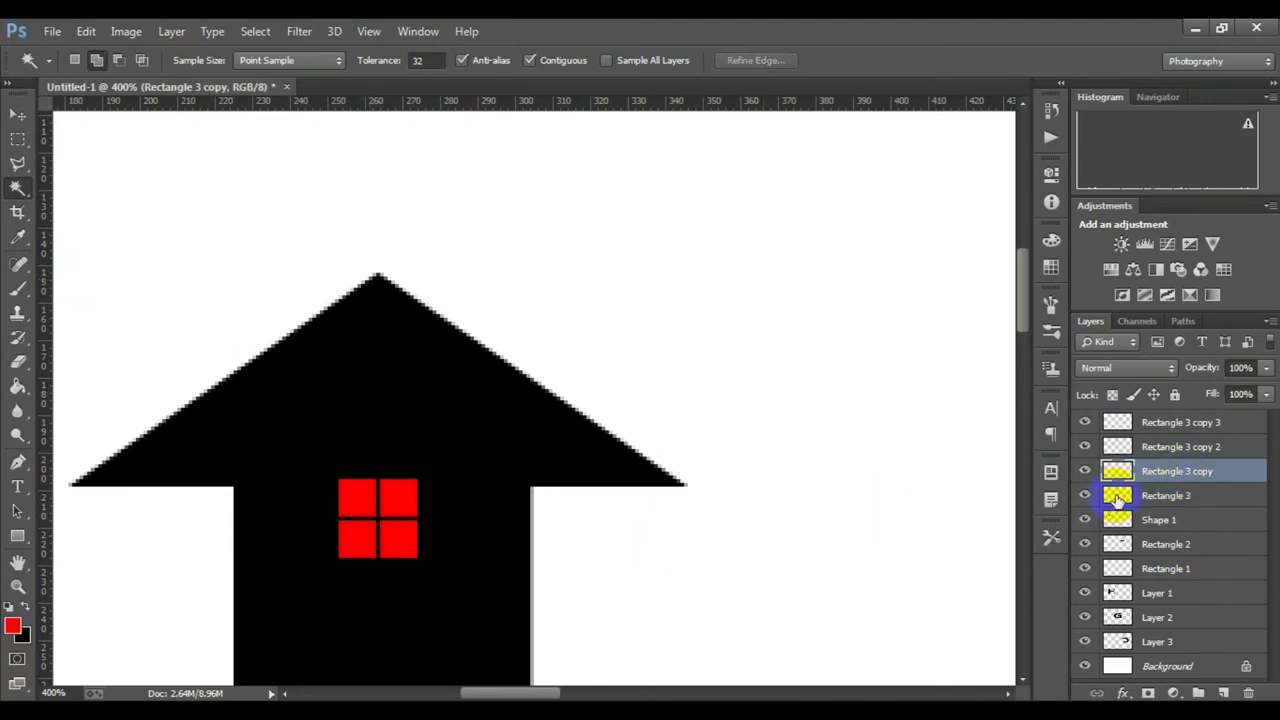
click(1117, 495)
click(357, 500)
click(1157, 594)
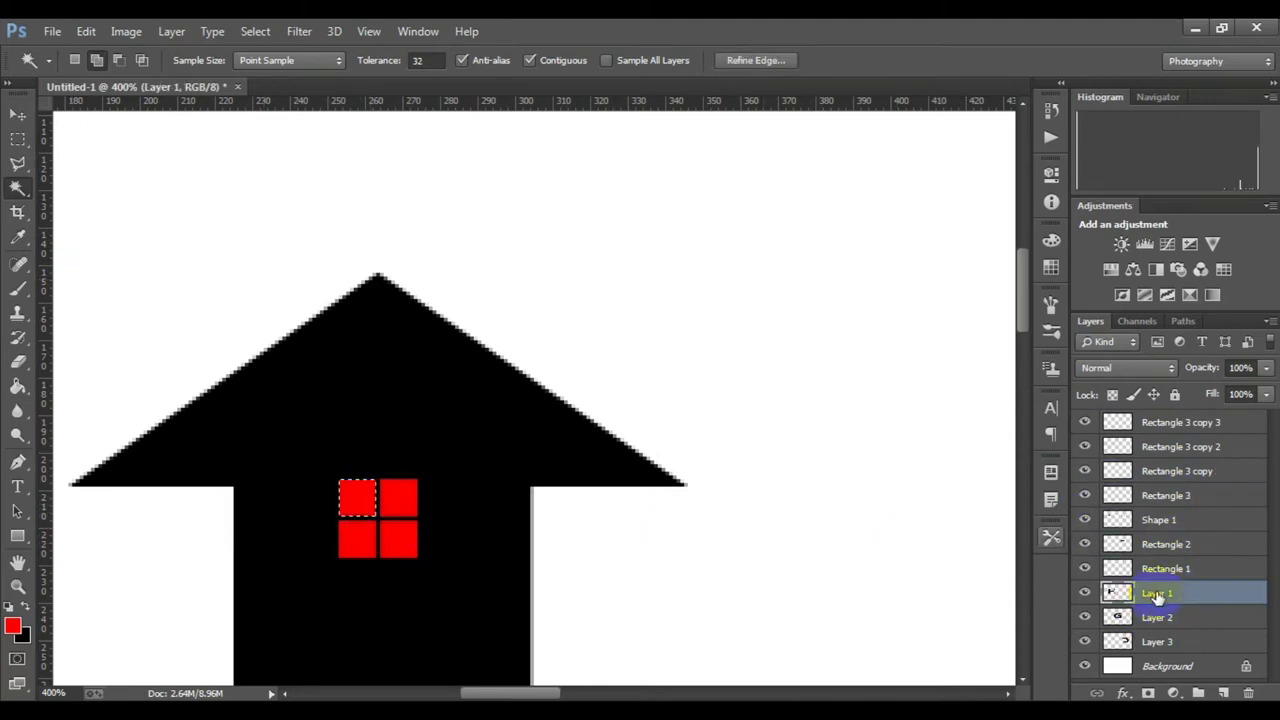
click(1187, 481)
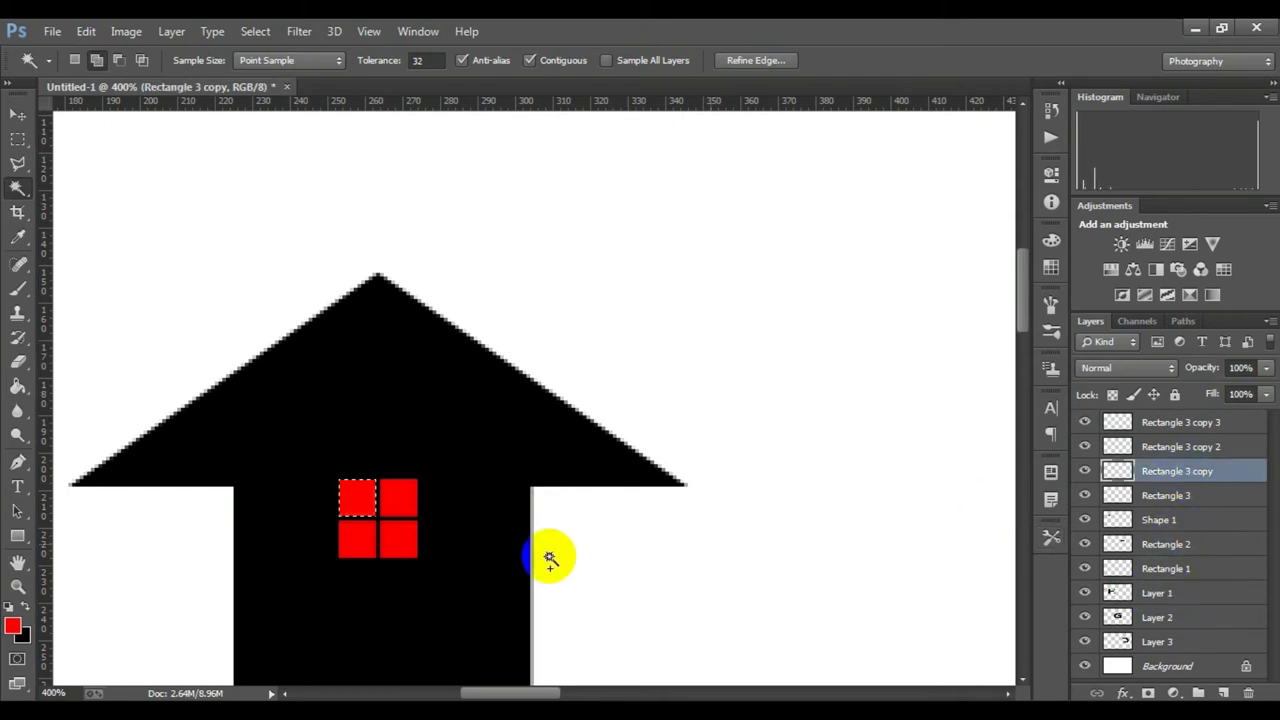
click(1200, 593)
key(Delete)
key(ctrl+z)
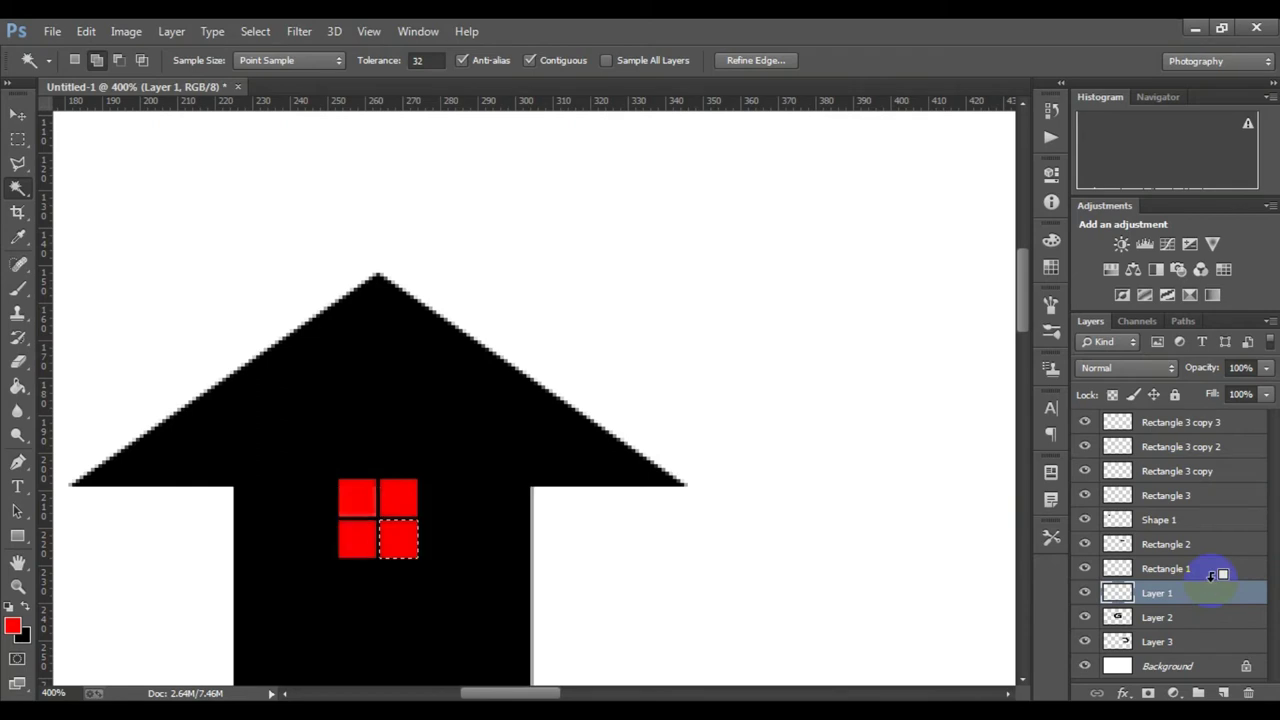
Hide the bottom-right red square and retry the cut, undoing the unwanted deletion.
scroll(920, 570, down, 2)
click(1240, 593)
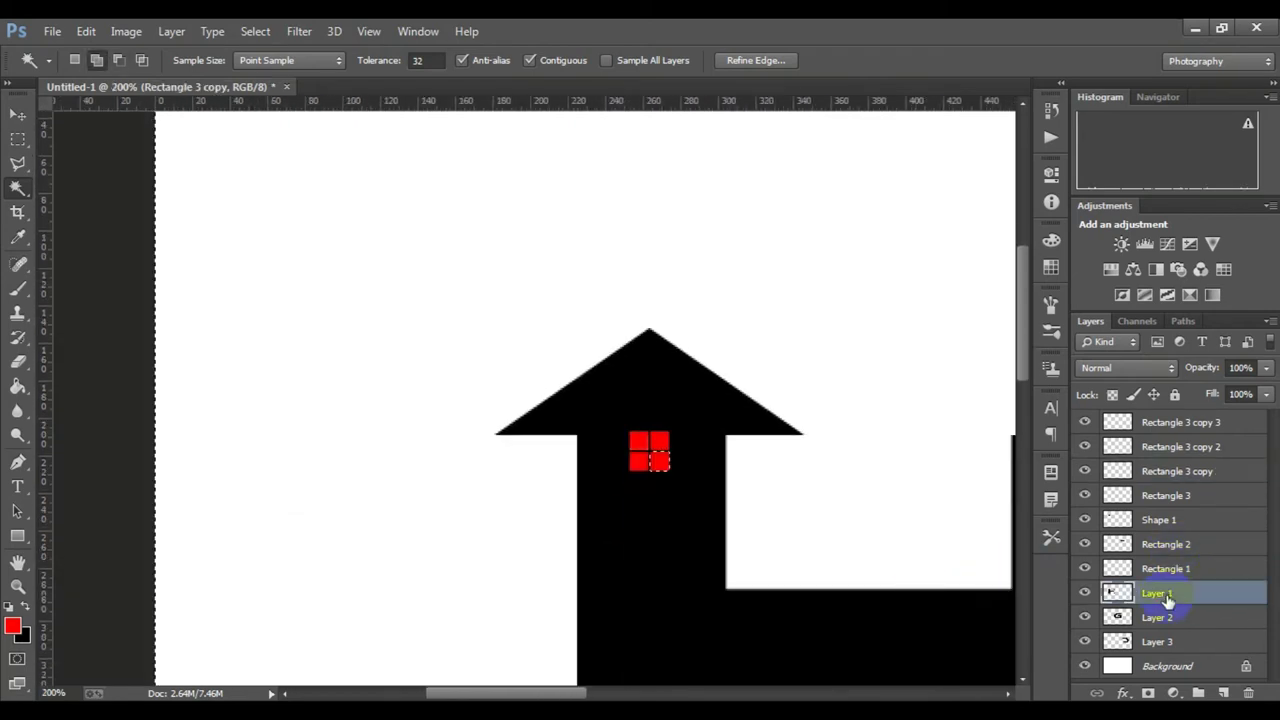
drag(858, 545, 766, 523)
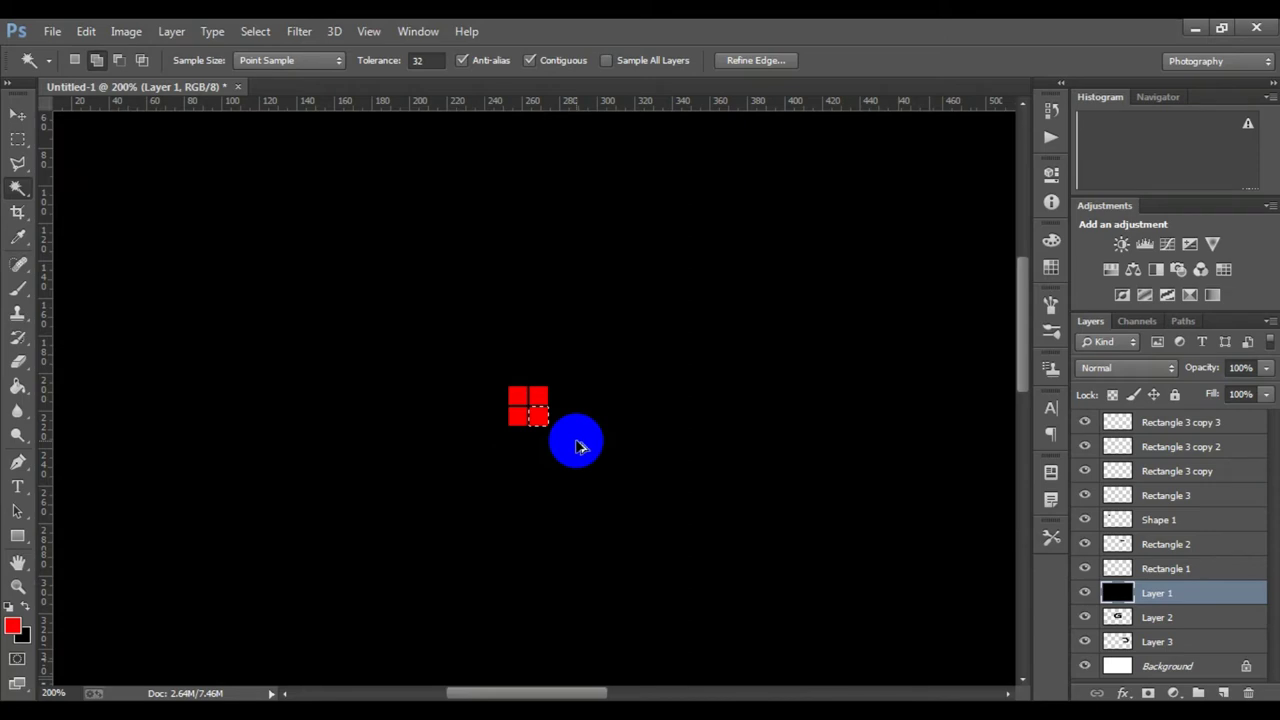
ctrl+click(577, 445)
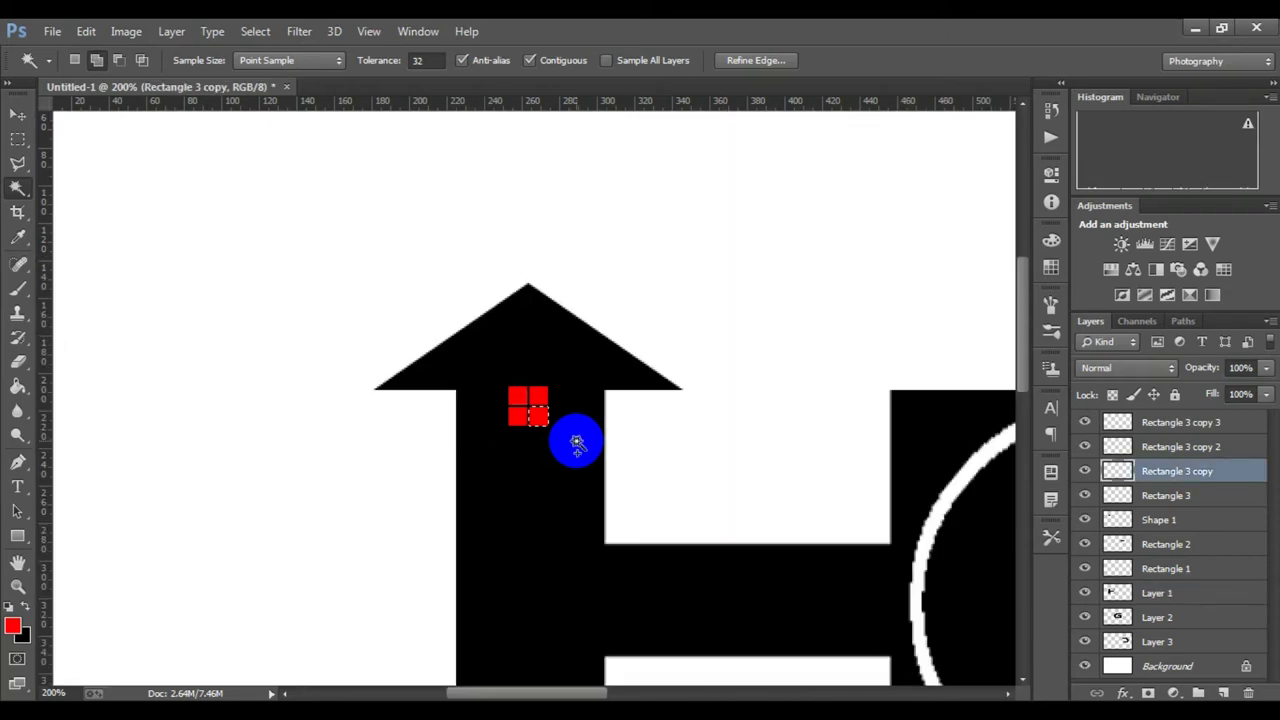
click(1085, 472)
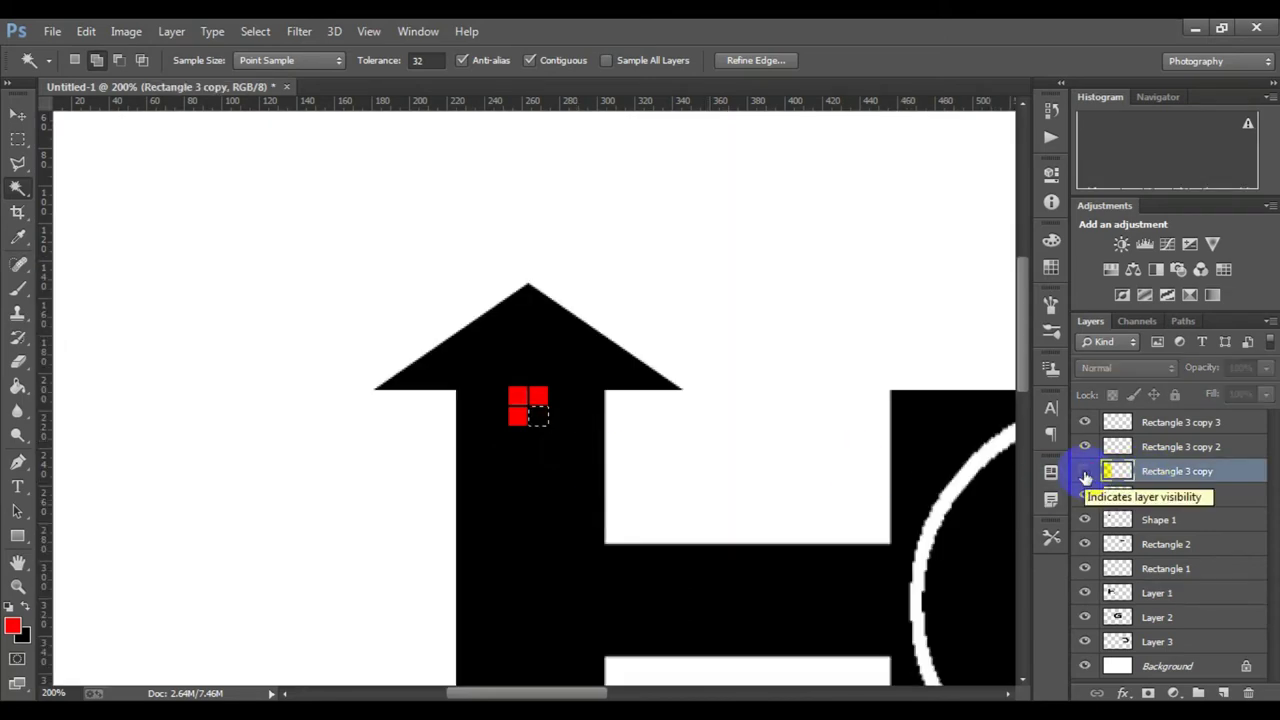
click(1150, 594)
key(Delete)
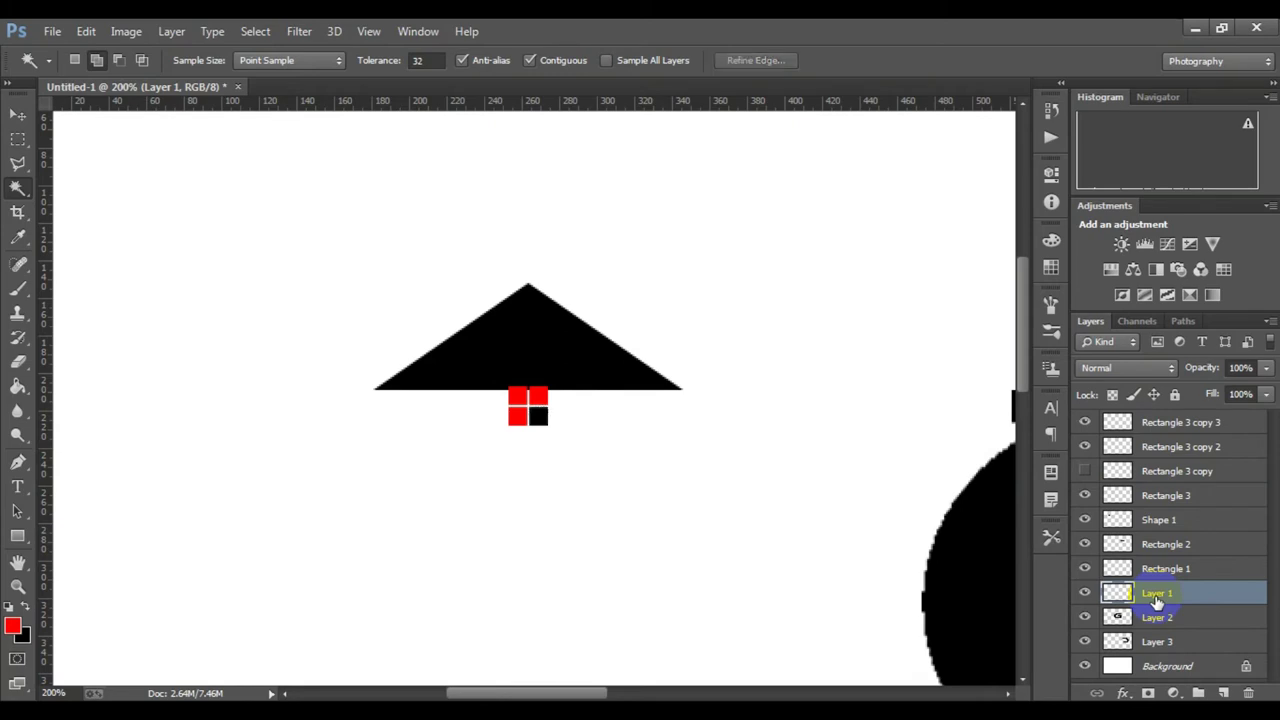
key(ctrl+z)
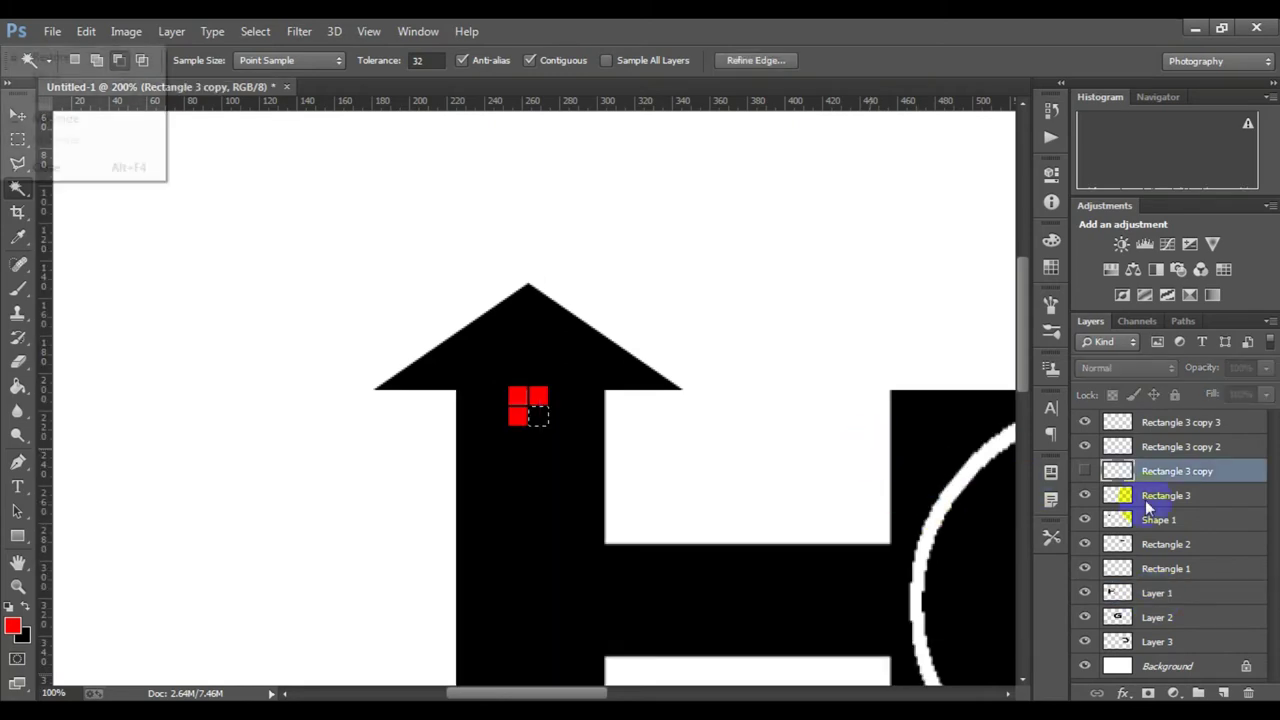
Show the hidden red squares again, clear the selection, and hide the top-left square.
alt+click(875, 455)
ctrl+click(777, 507)
ctrl+click(777, 508)
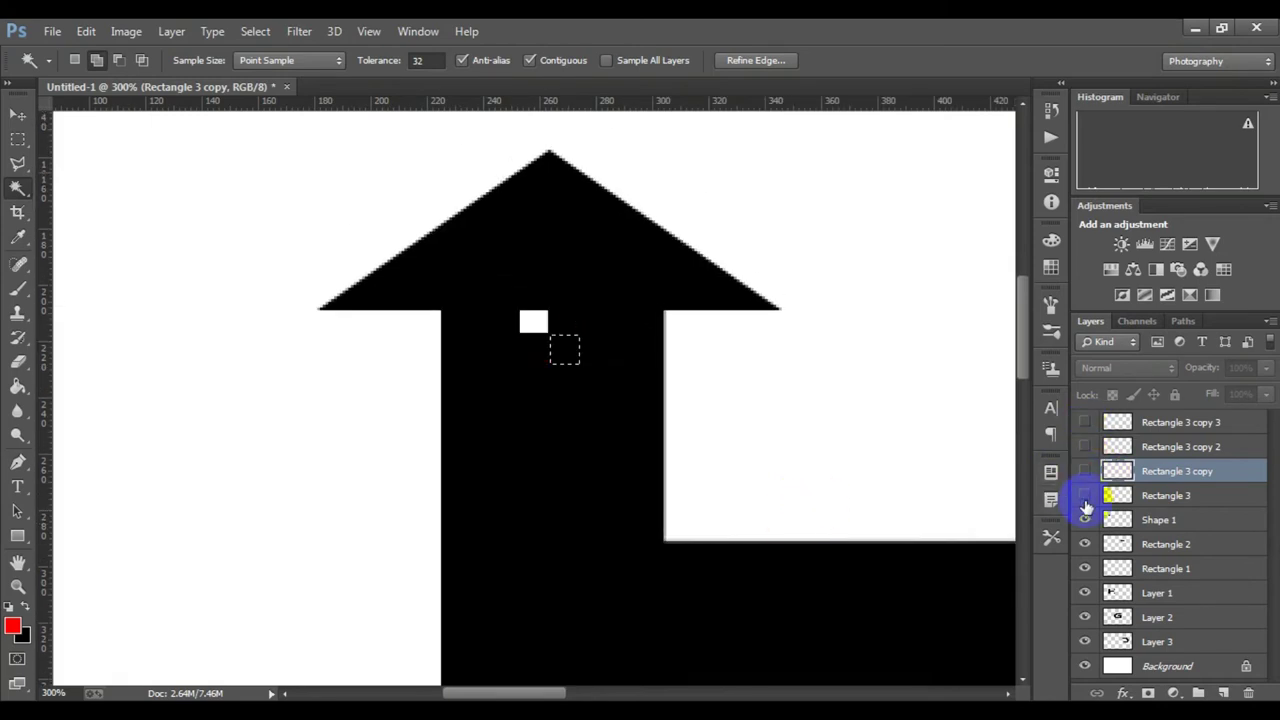
drag(1085, 471, 1085, 422)
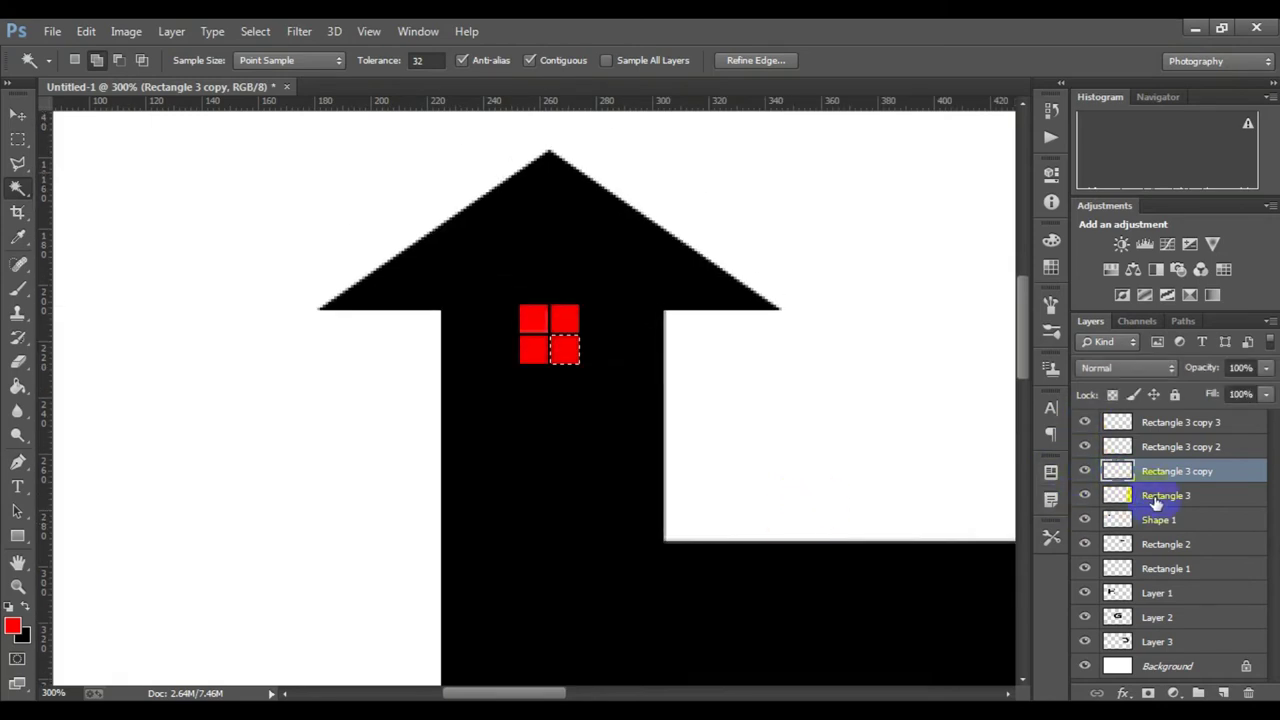
key(ctrl+d)
click(1167, 593)
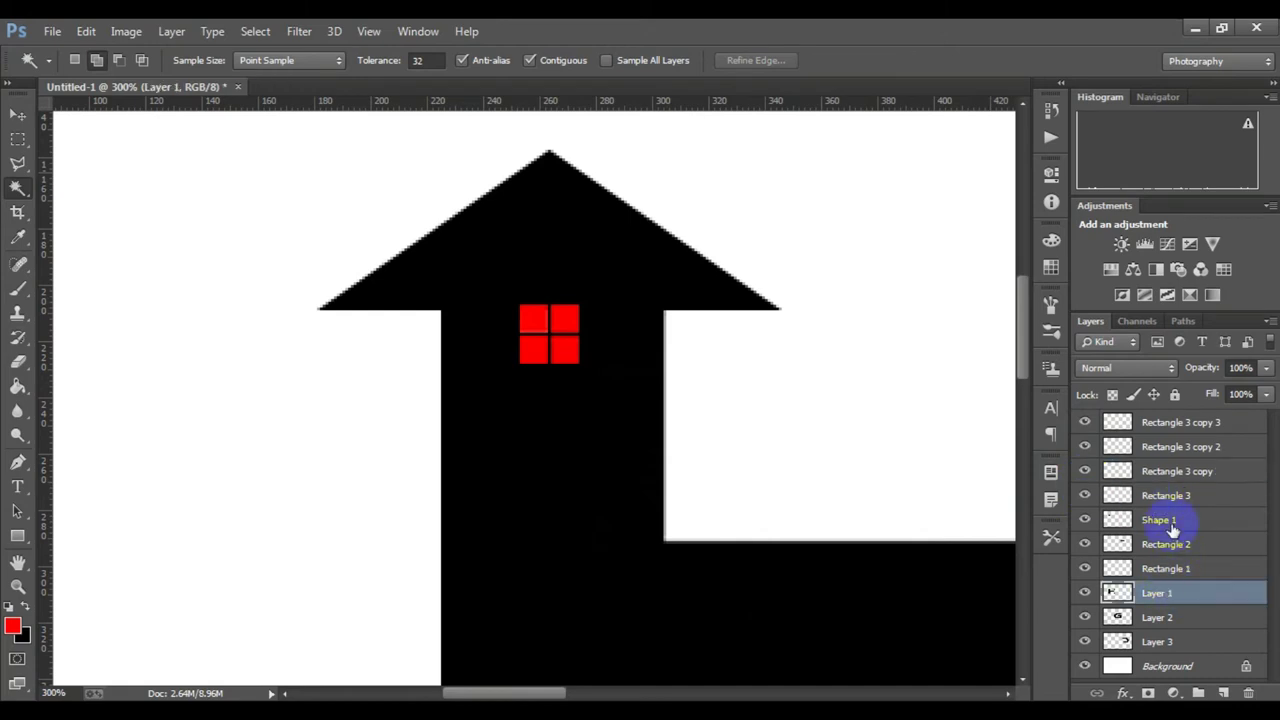
click(1163, 500)
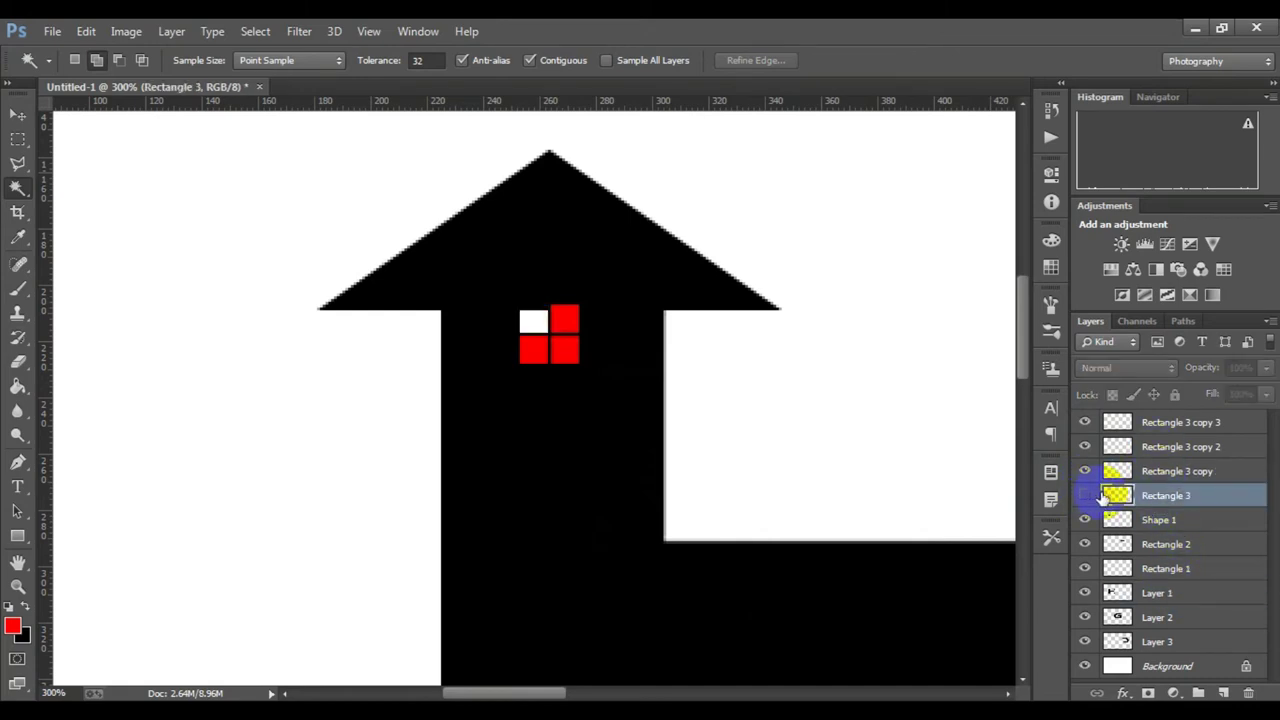
Load the bottom-right and bottom-left pane shapes as selections and cut them from Layer 1.
click(1145, 472)
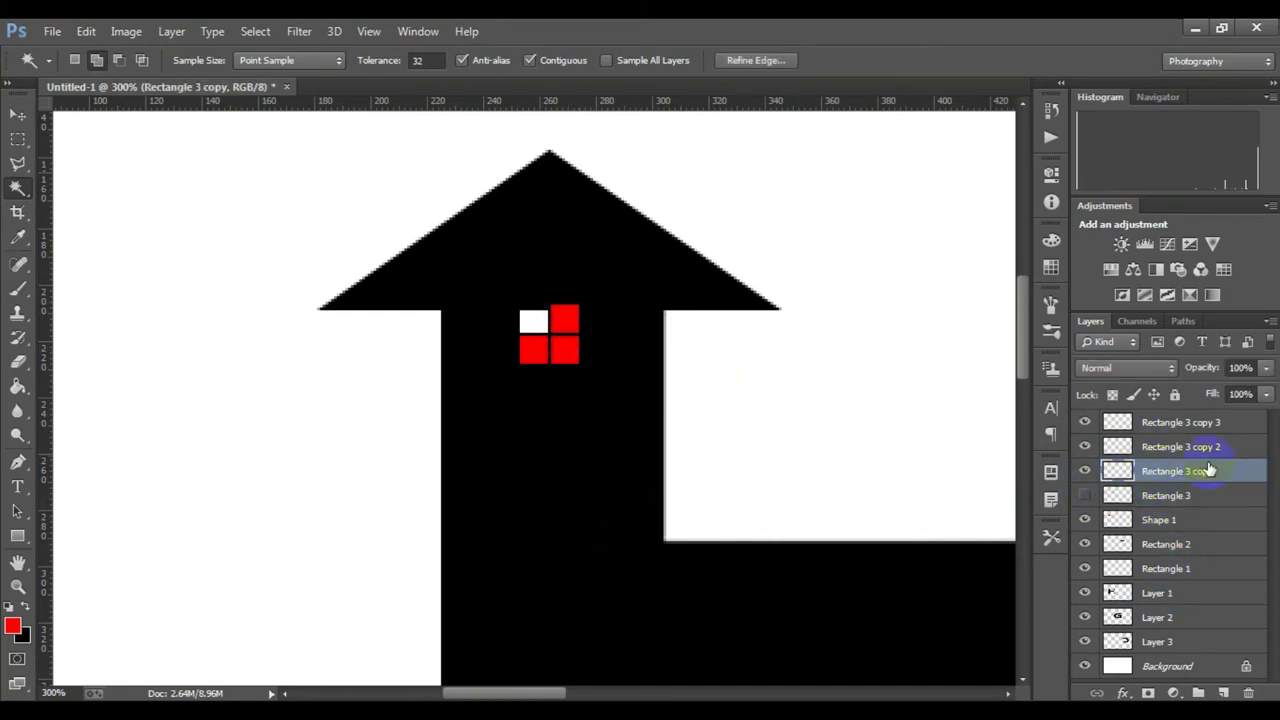
ctrl+click(1117, 471)
click(1085, 471)
click(1086, 471)
click(1160, 594)
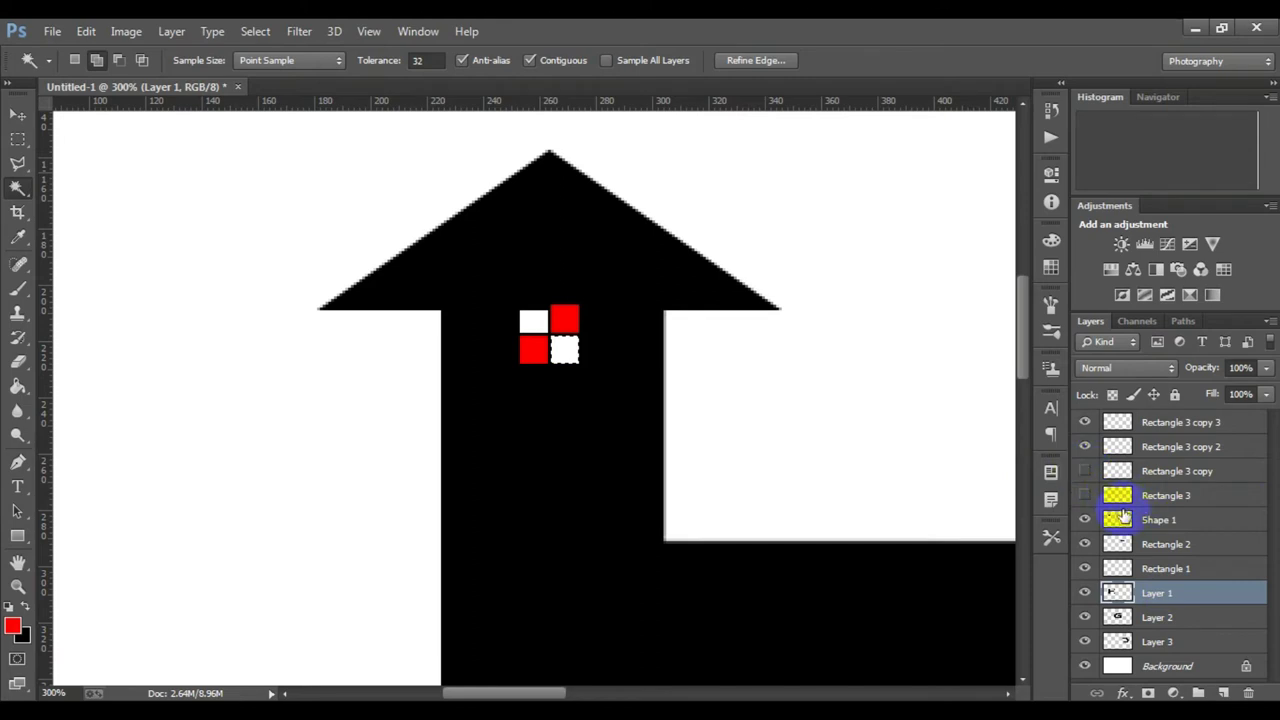
click(1118, 447)
ctrl+click(1118, 447)
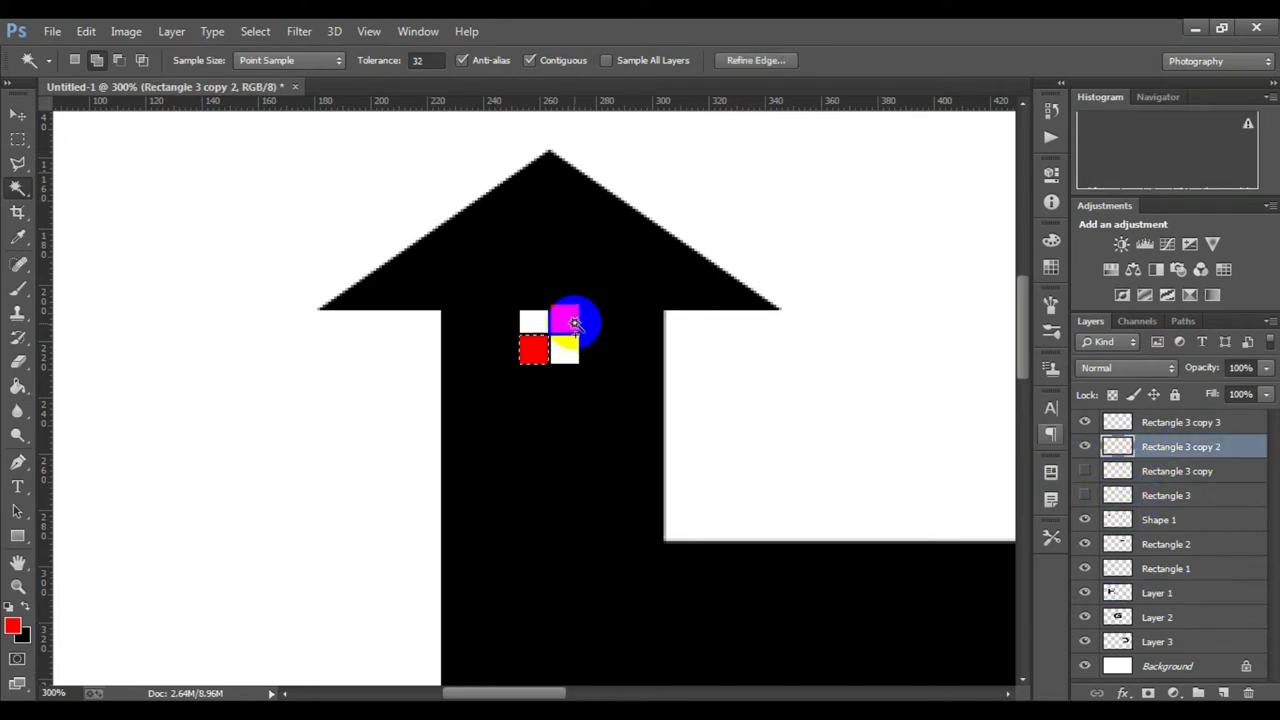
click(525, 355)
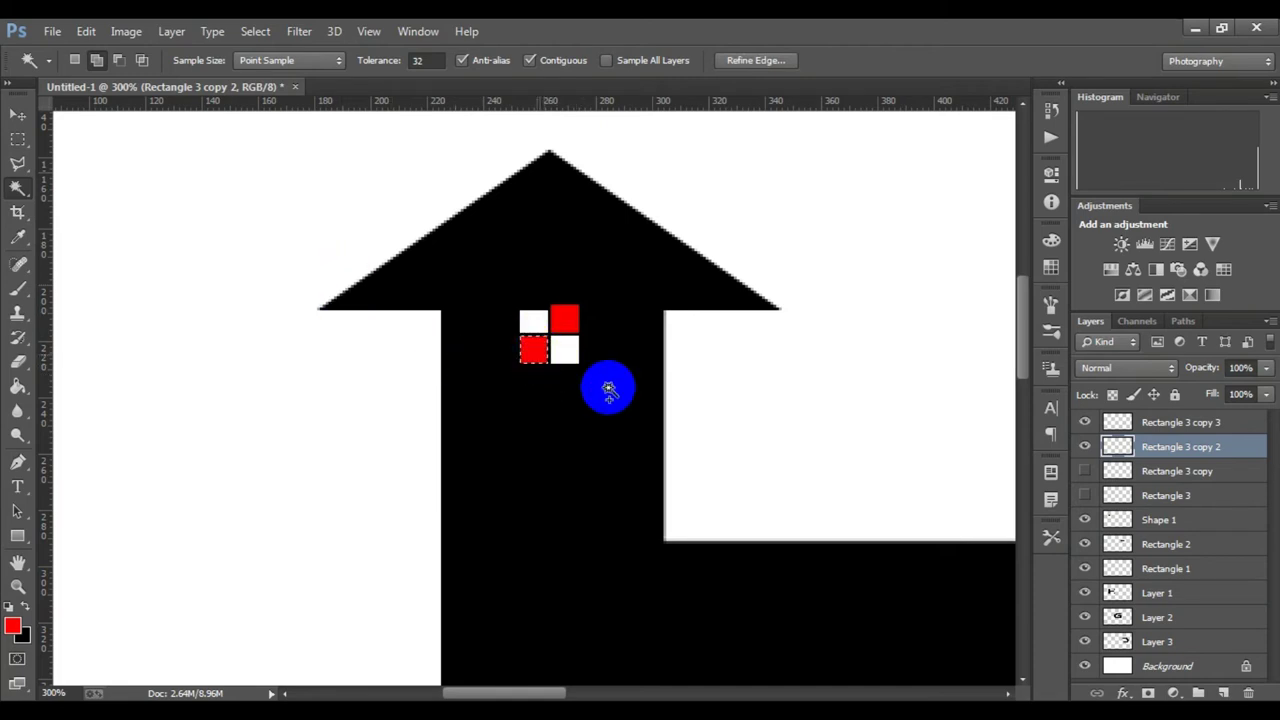
click(1157, 596)
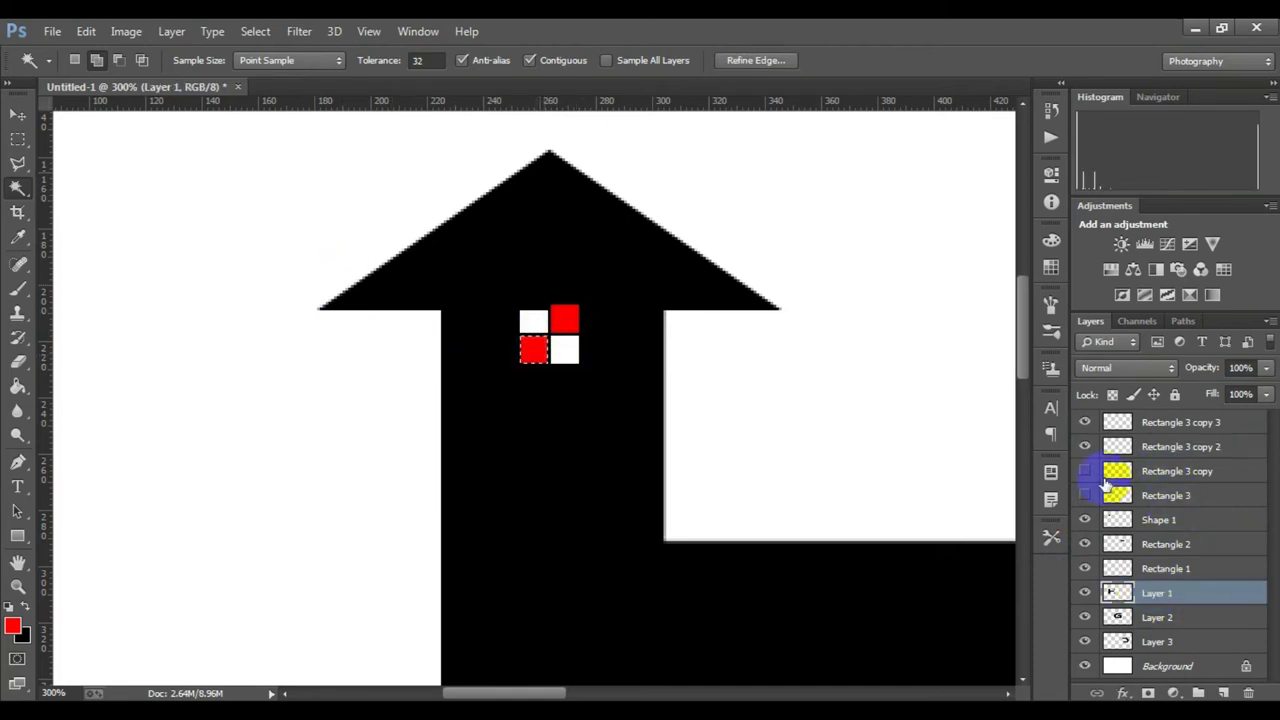
Hide the three cut squares, cut the top-right pane from the house, and deselect.
drag(1106, 486, 1075, 517)
click(1152, 428)
click(568, 318)
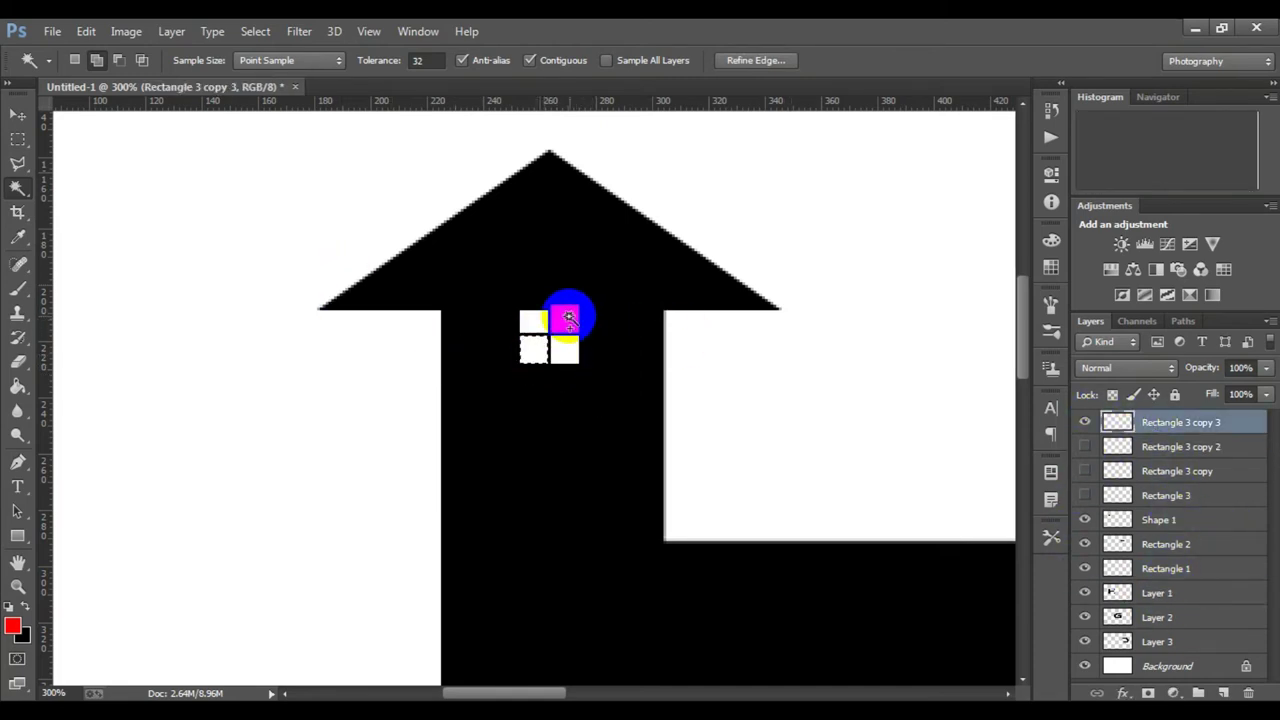
click(1158, 596)
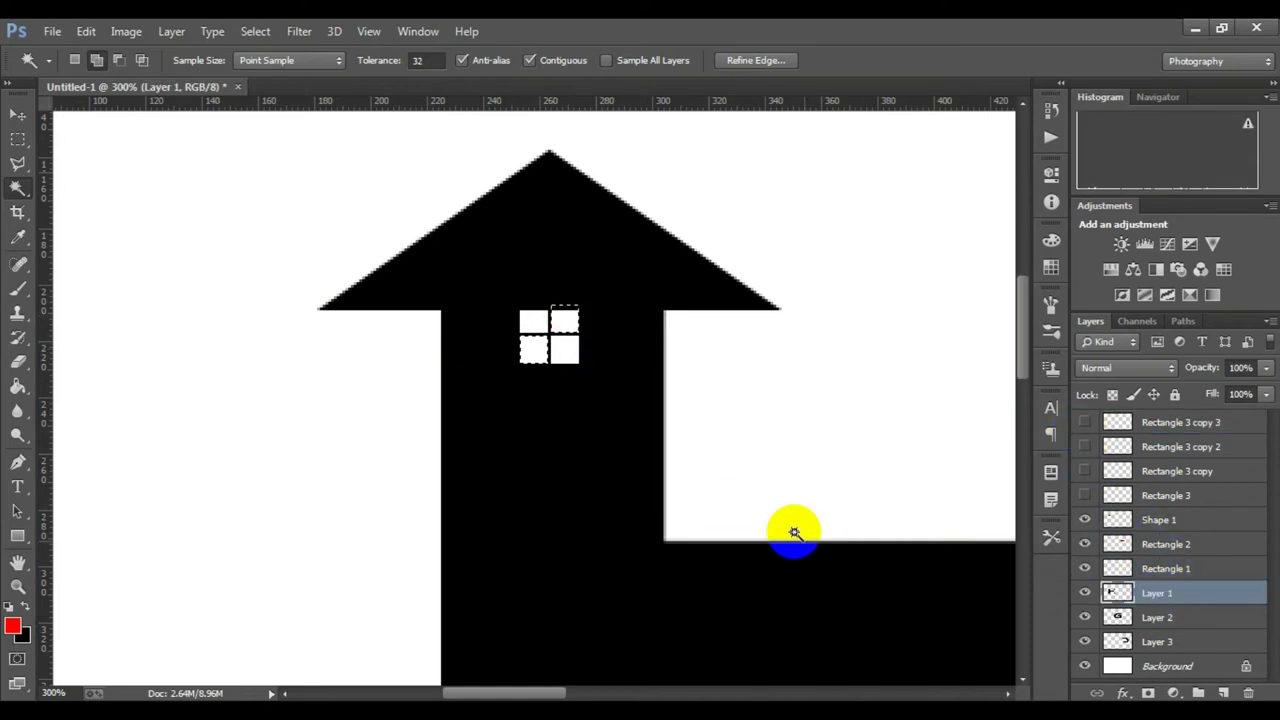
key(ctrl+d)
View the logo at 100% and delete the four red Rectangle 3 layers.
key(ctrl+minus)
key(ctrl+minus)
key(ctrl+minus)
key(ctrl+minus)
key(ctrl+plus)
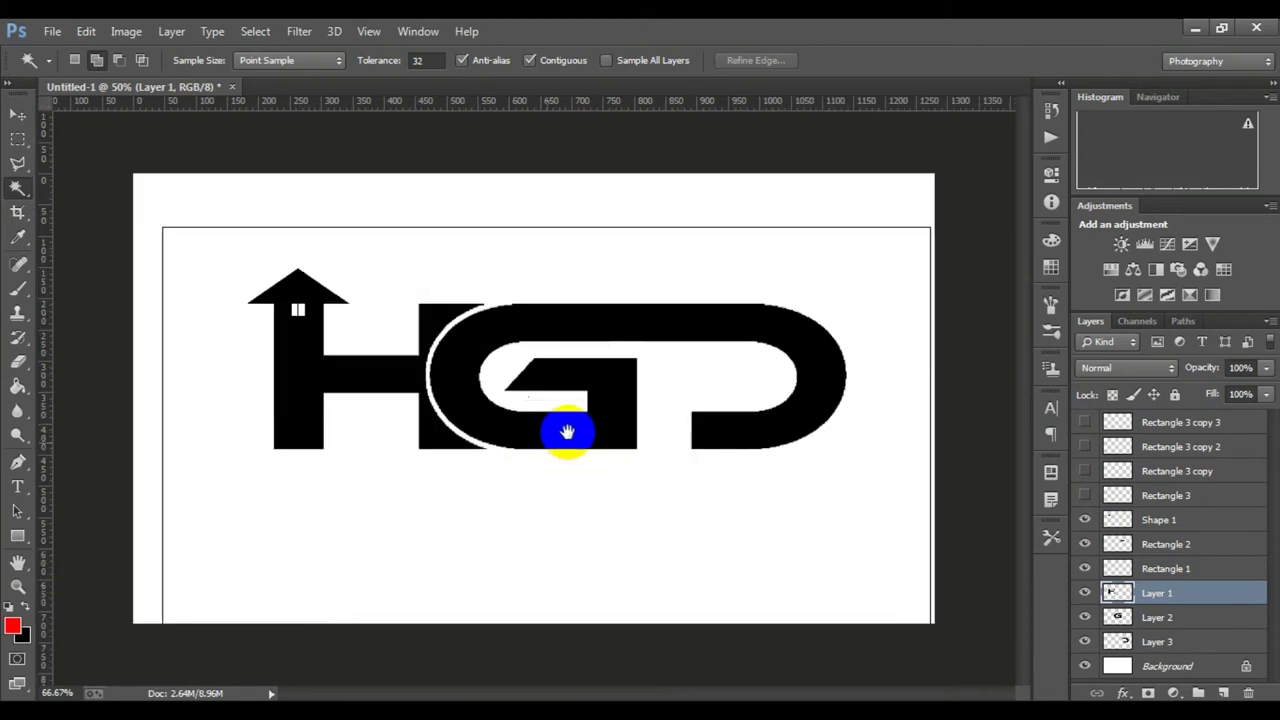
key(ctrl+plus)
ctrl+click(1168, 500)
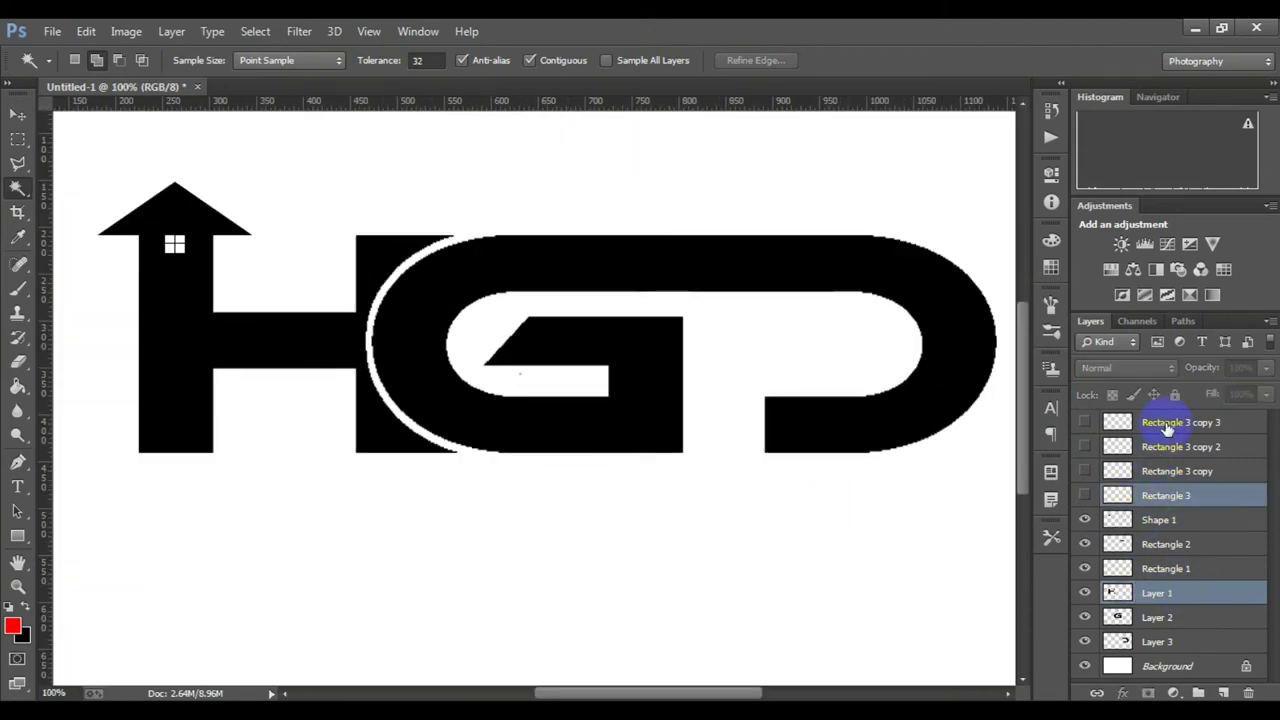
shift+click(1166, 428)
key(Delete)
Set the view to 50% and type the HISTORY GROUP DEVELOPMENT tagline below the logo.
alt+click(475, 485)
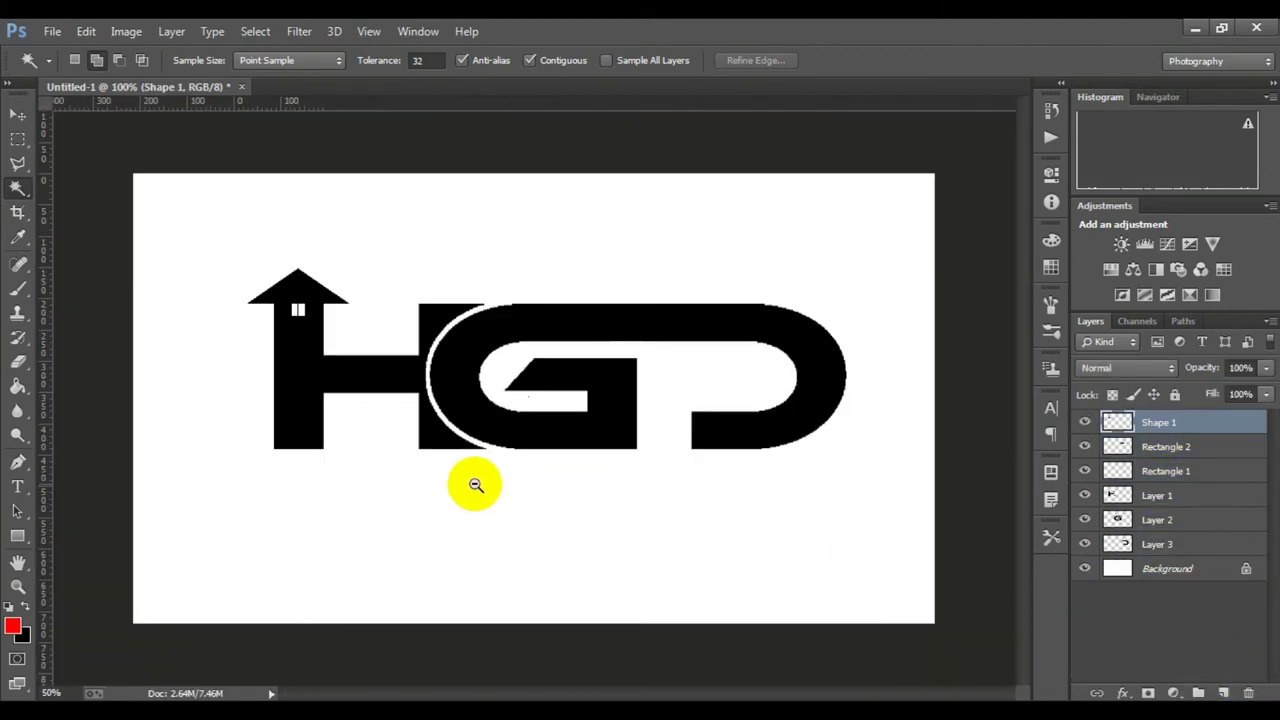
click(457, 414)
alt+click(601, 435)
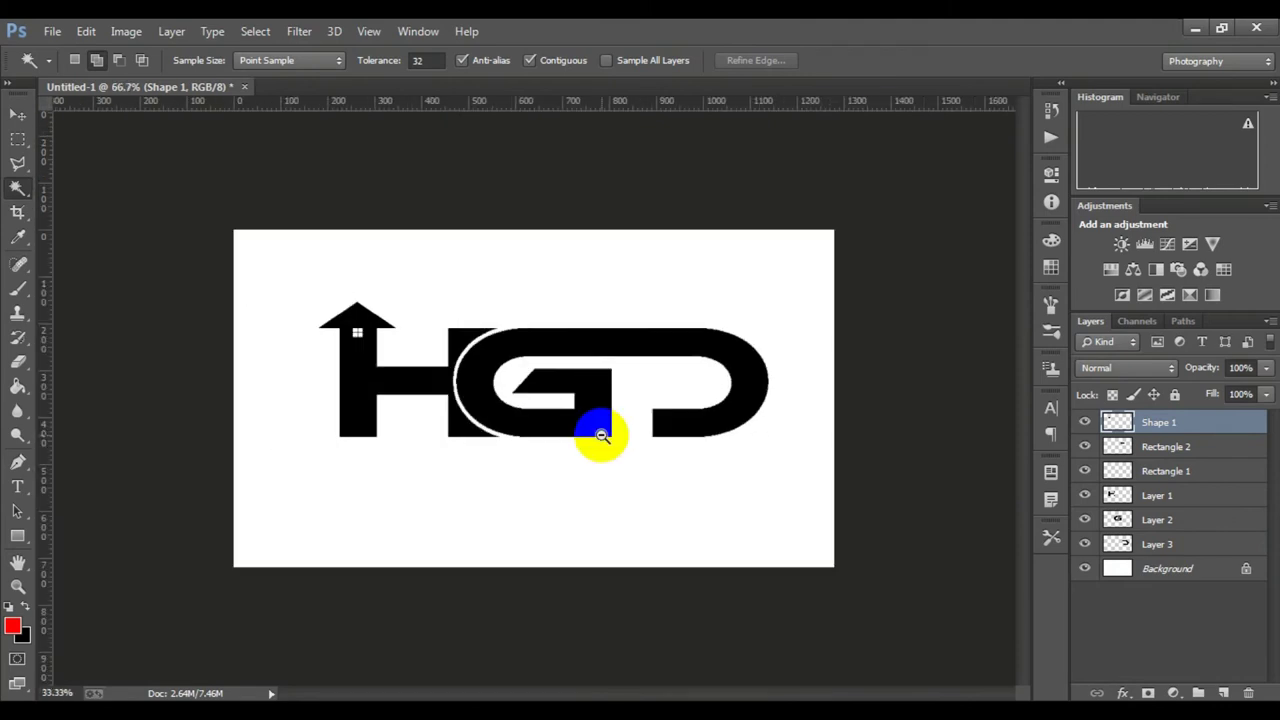
alt+click(601, 435)
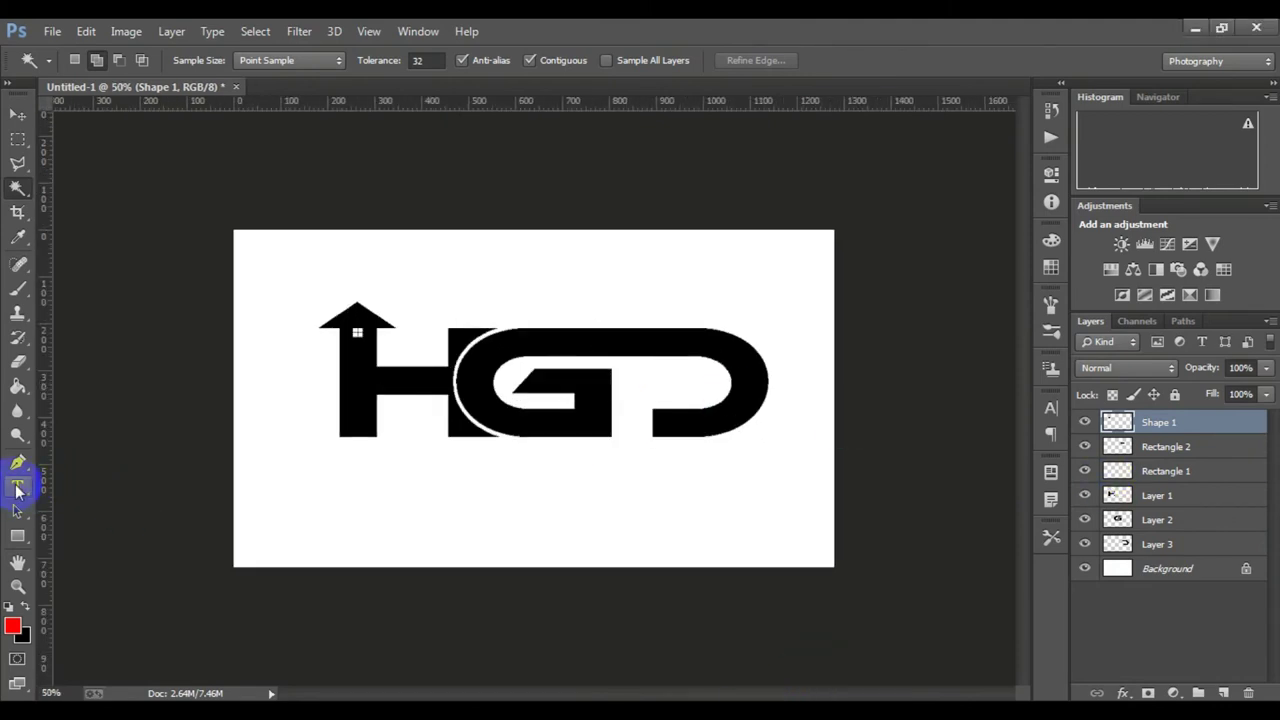
click(17, 488)
click(324, 492)
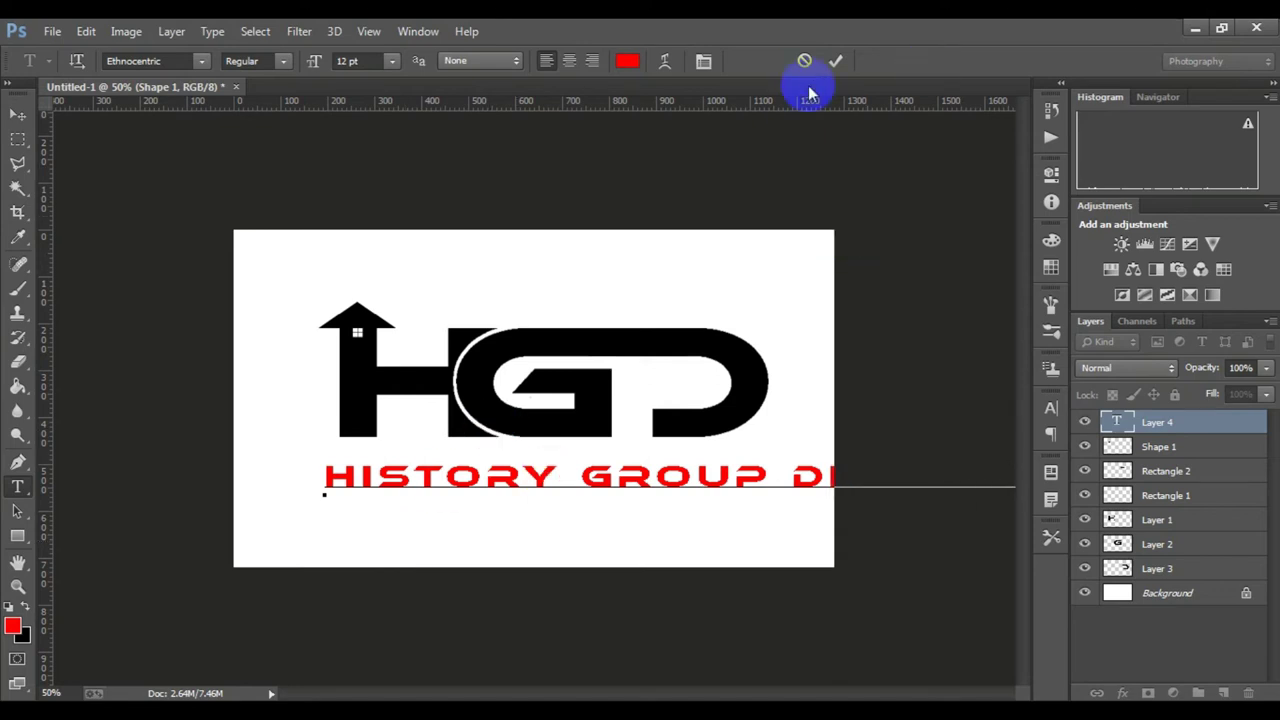
click(835, 61)
Move and resize the red tagline so it spans beneath the HGD mark.
key(ctrl+t)
drag(671, 494, 497, 467)
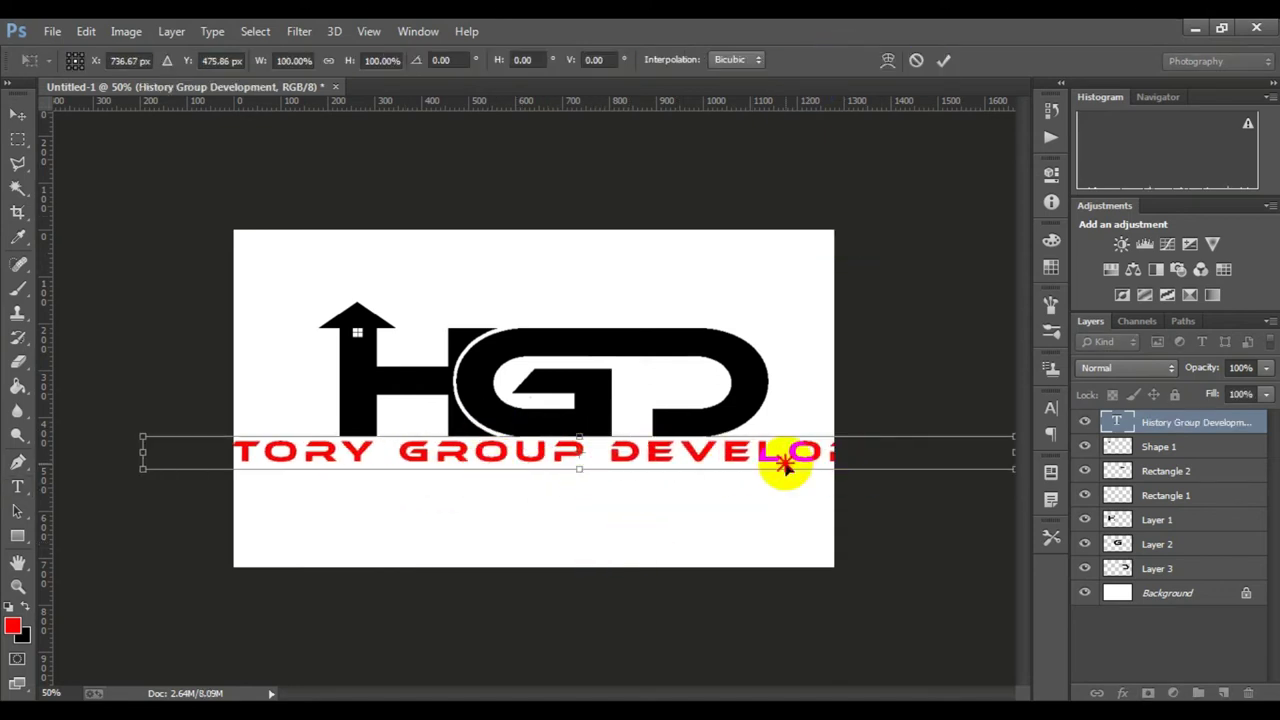
mouse_move(800, 466)
mouse_down()
mouse_move(508, 455)
mouse_move(580, 446)
mouse_move(671, 486)
mouse_up()
drag(616, 453, 660, 455)
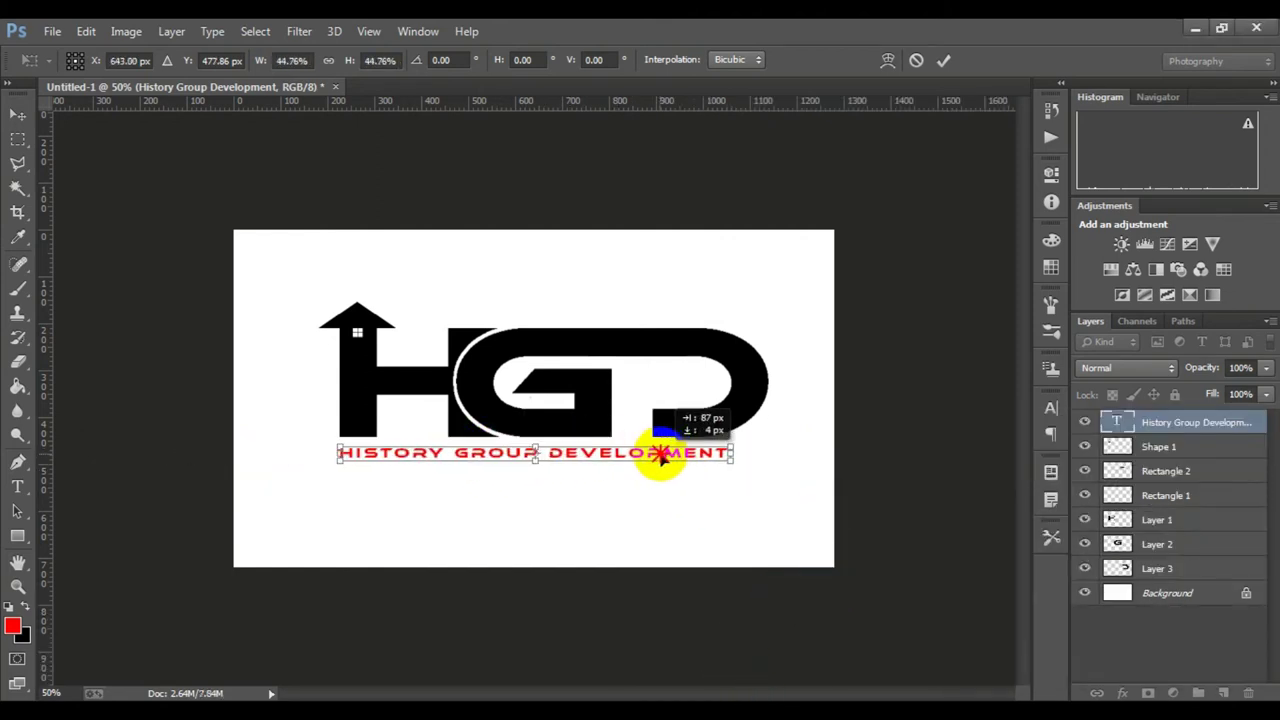
click(943, 60)
key(ctrl+plus)
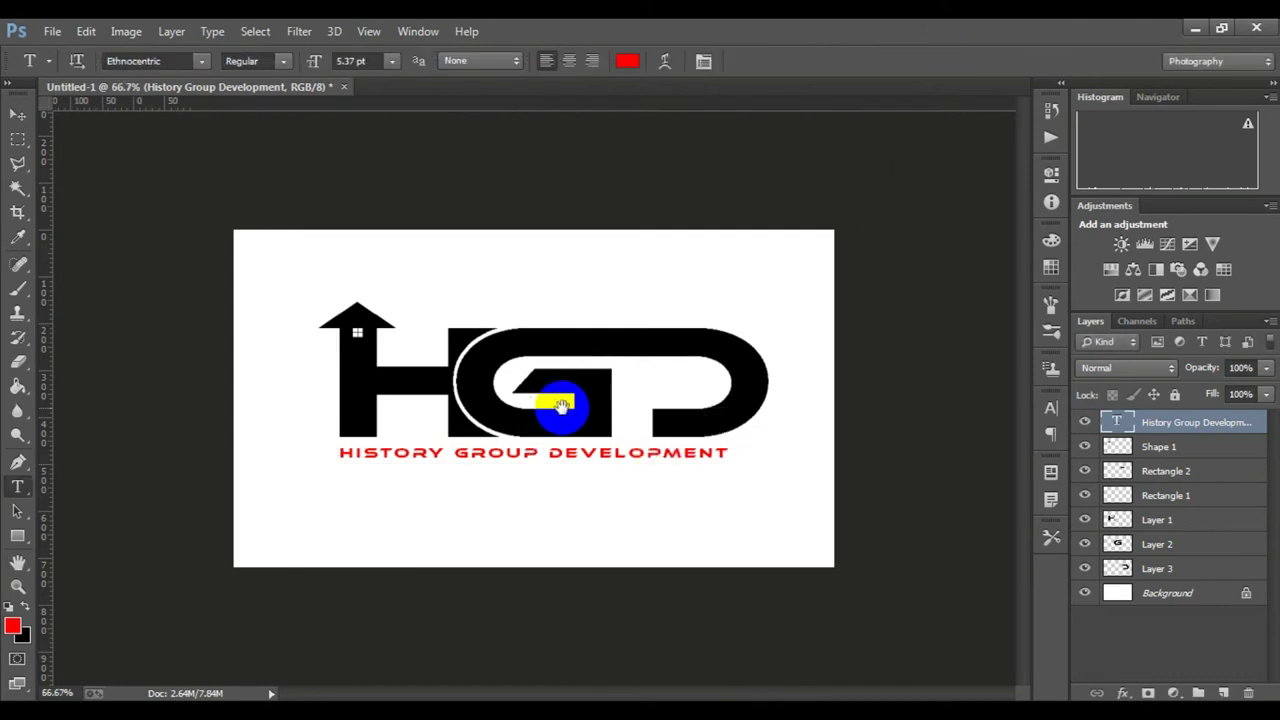
key(ctrl+minus)
key(ctrl+minus)
key(ctrl+plus)
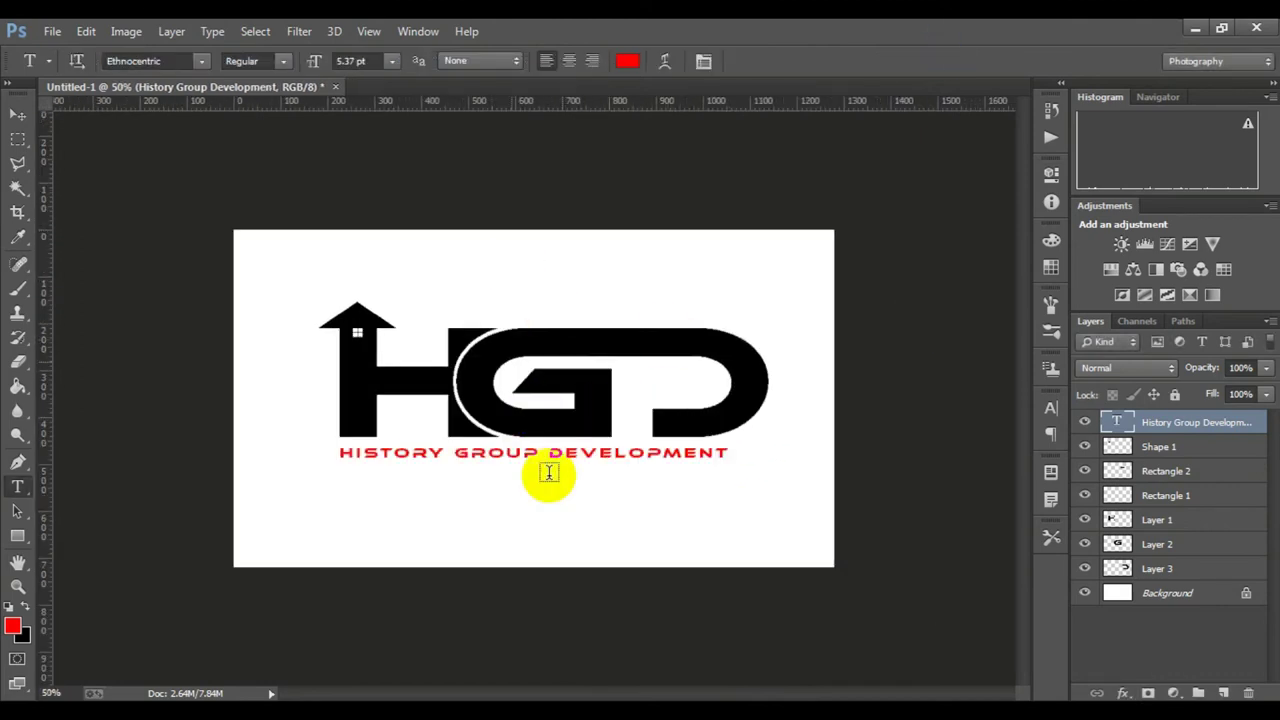
Select the logo's layers from Layer 3 up to Shape 1.
click(1198, 452)
click(1189, 566)
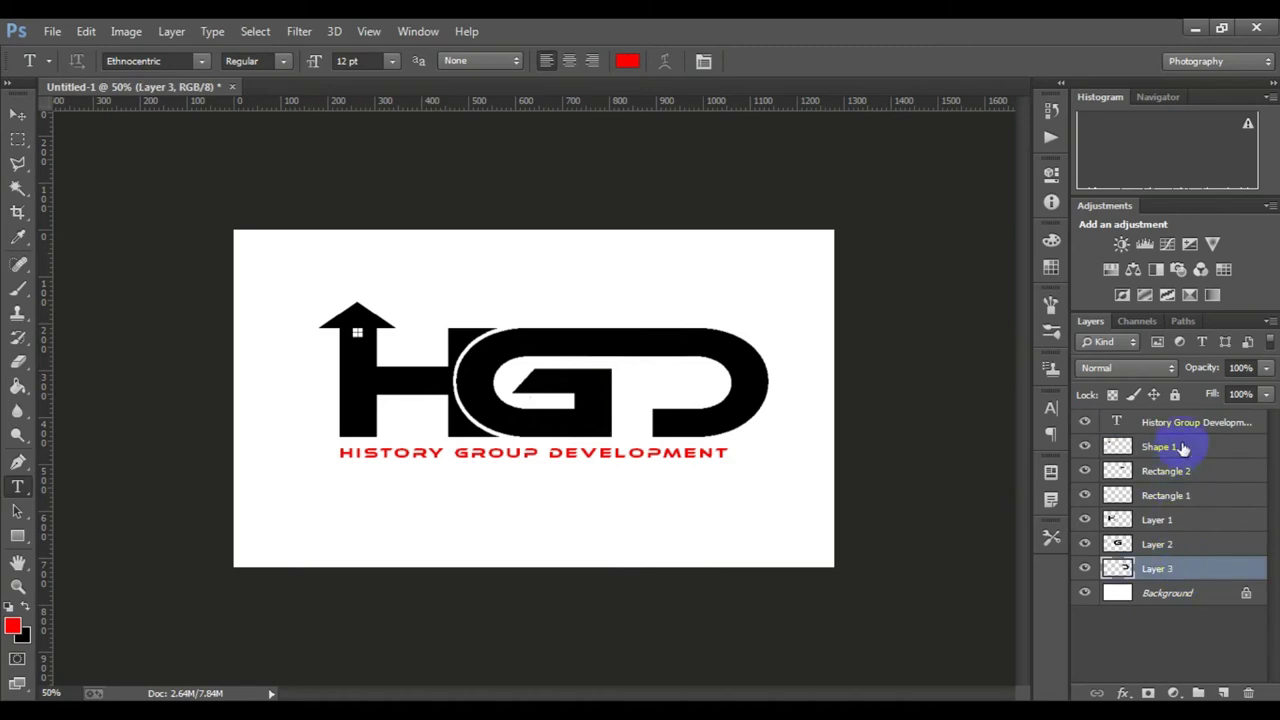
shift+click(1178, 448)
Group the logo layers as Group 1 and preview Stroke and Bevel effects, leaving both off.
key(ctrl+g)
right_click(1190, 446)
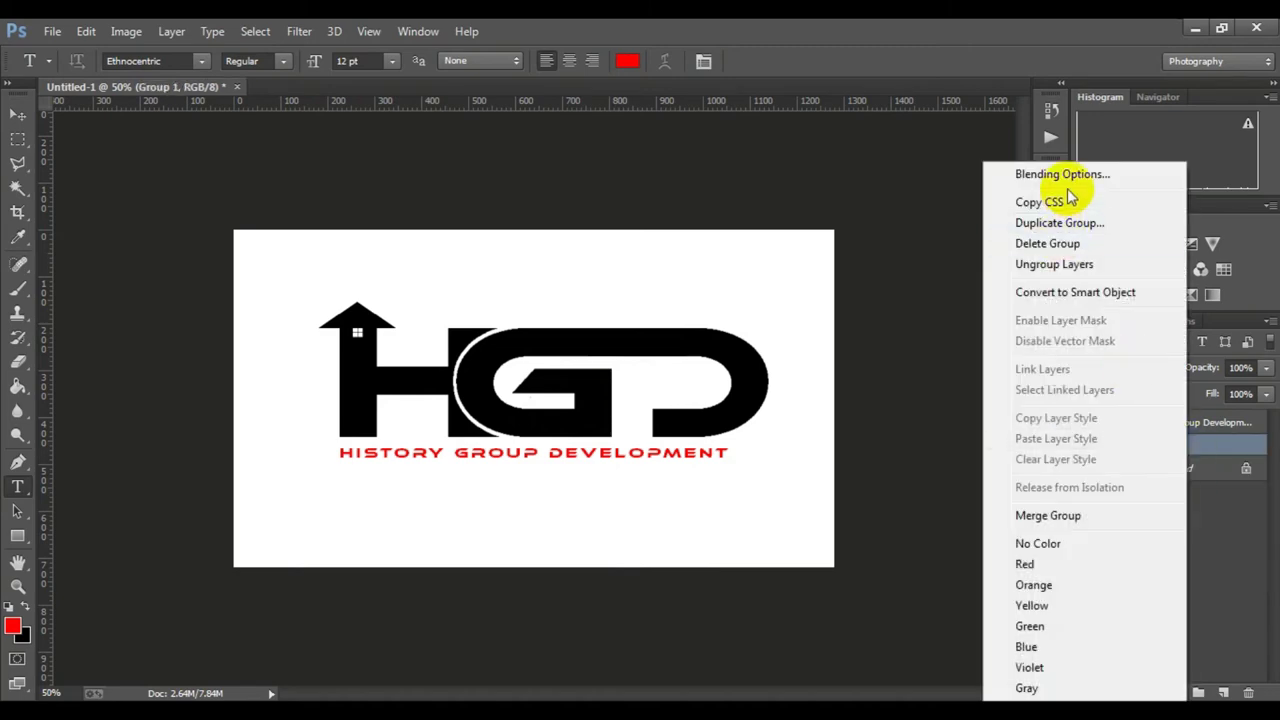
click(1045, 178)
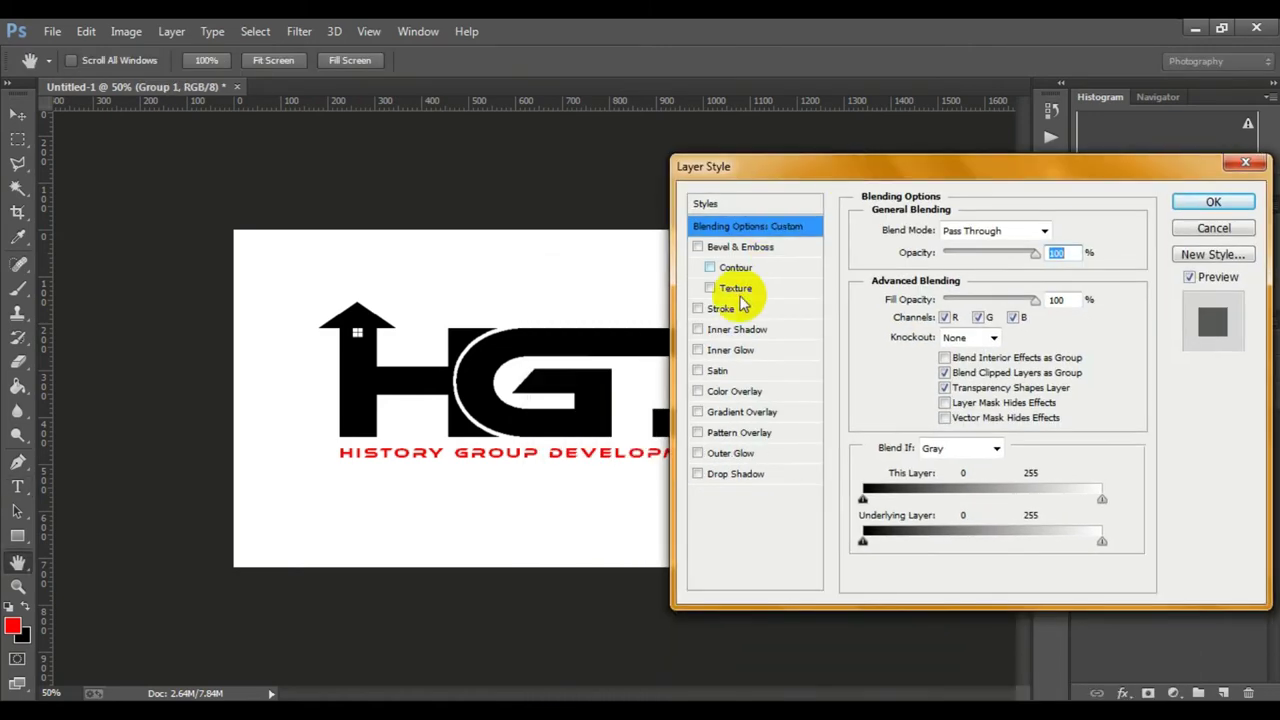
click(698, 309)
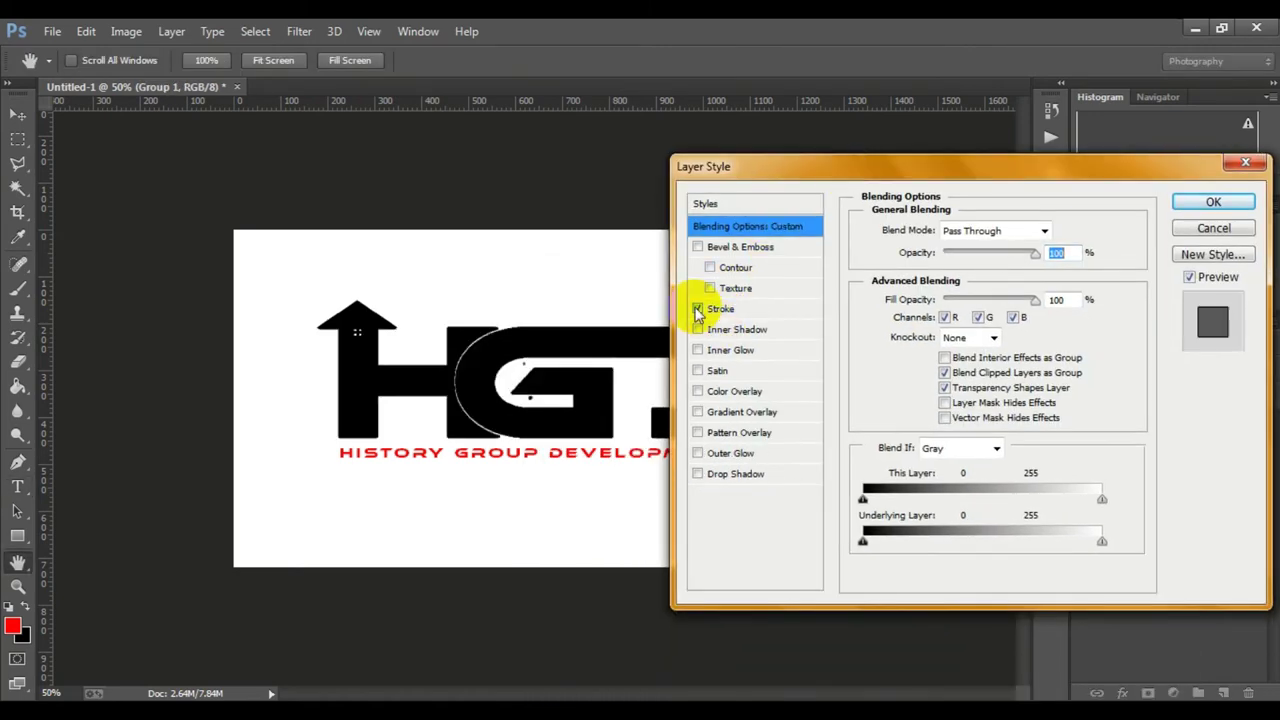
click(698, 309)
click(699, 248)
click(699, 248)
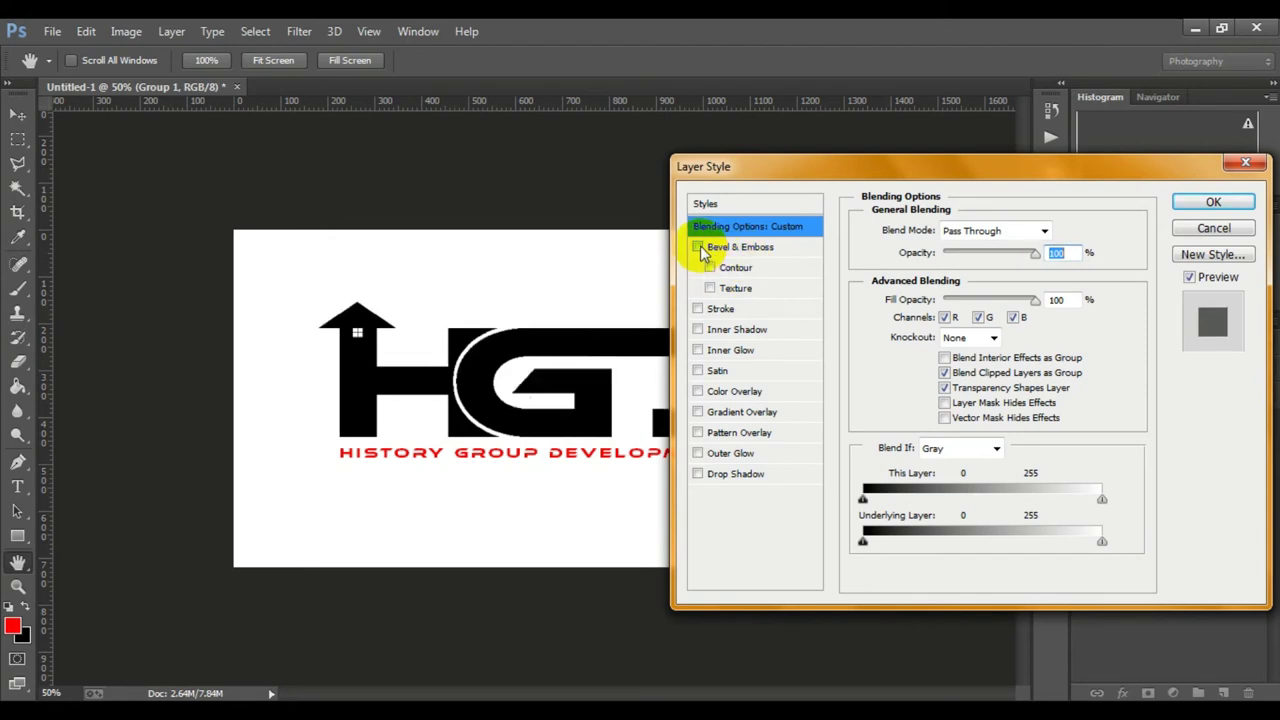
Try several preset layer styles, including blue glass, on Group 1.
click(780, 203)
click(895, 221)
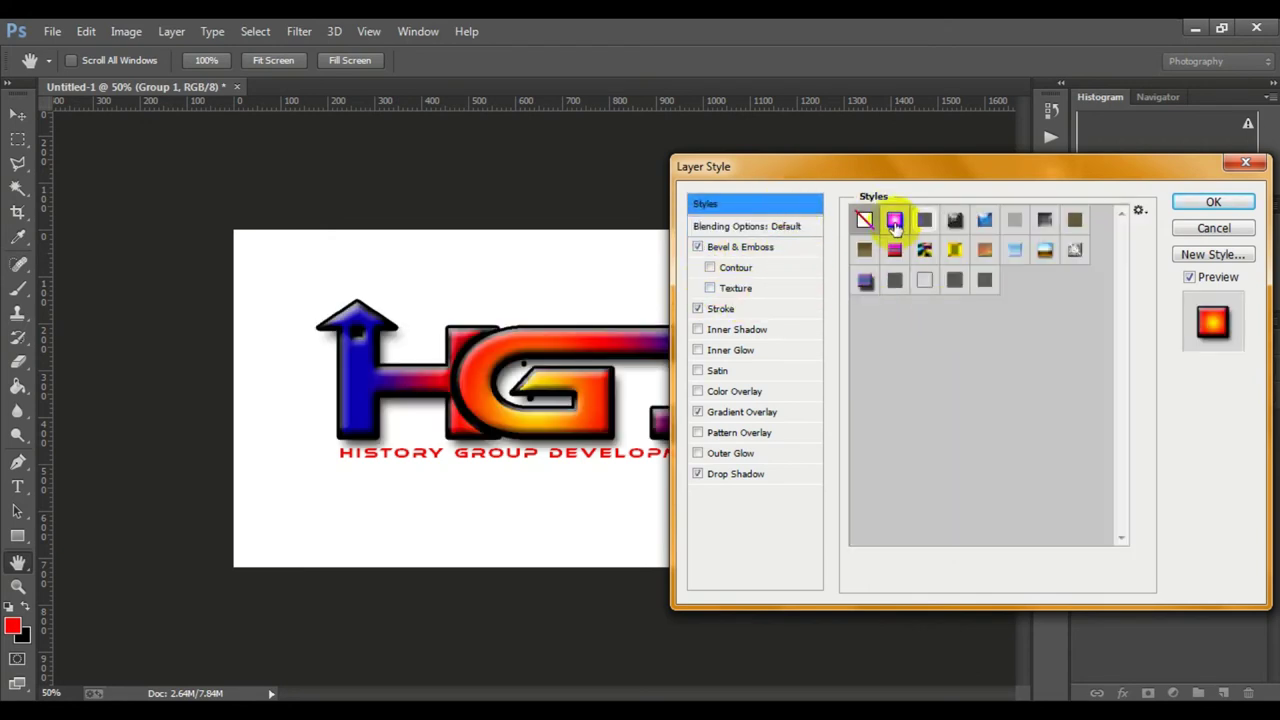
click(925, 220)
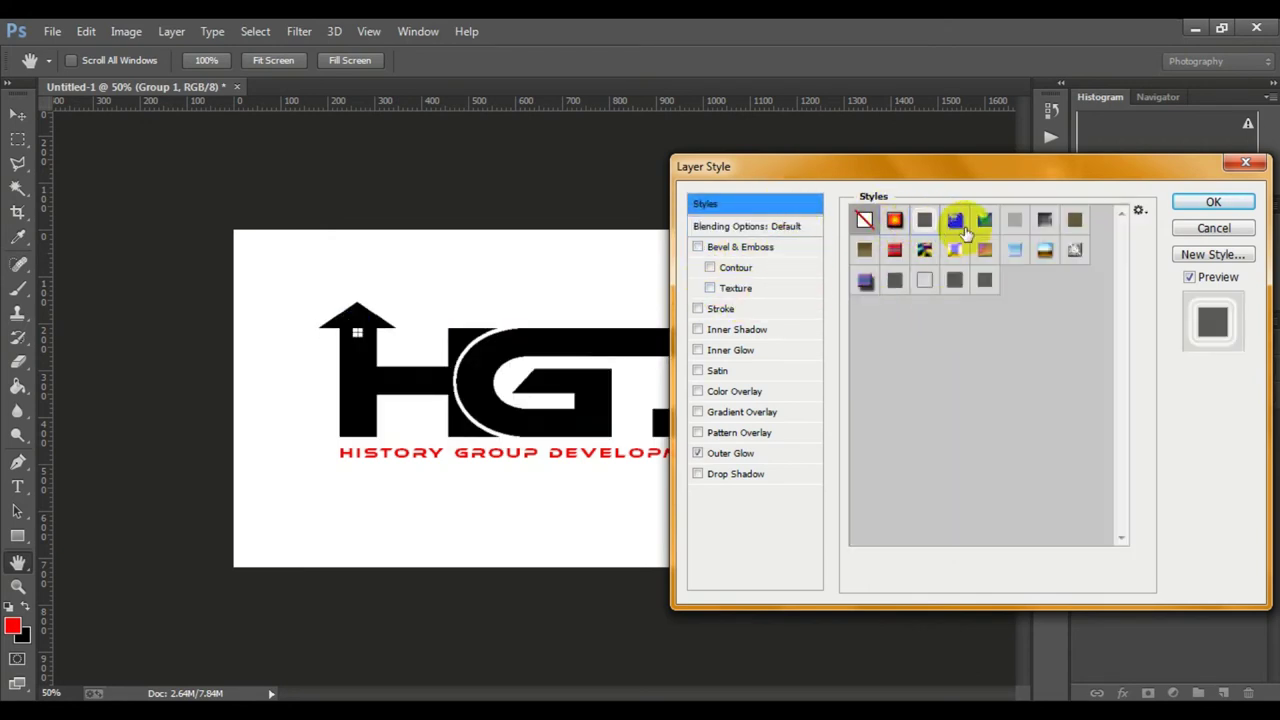
click(955, 220)
click(985, 220)
drag(993, 377, 1023, 257)
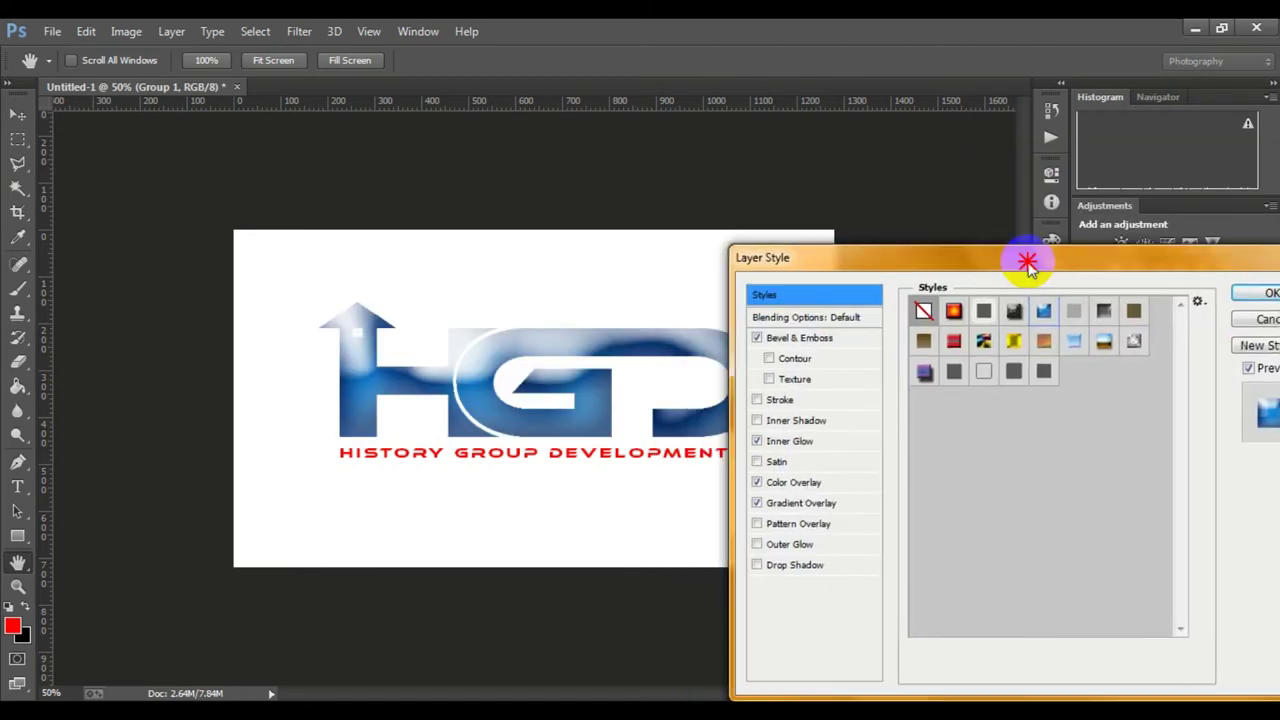
Try more flat, textured and outline presets, then cancel to discard all trial styles.
click(1101, 310)
click(1129, 337)
click(1102, 337)
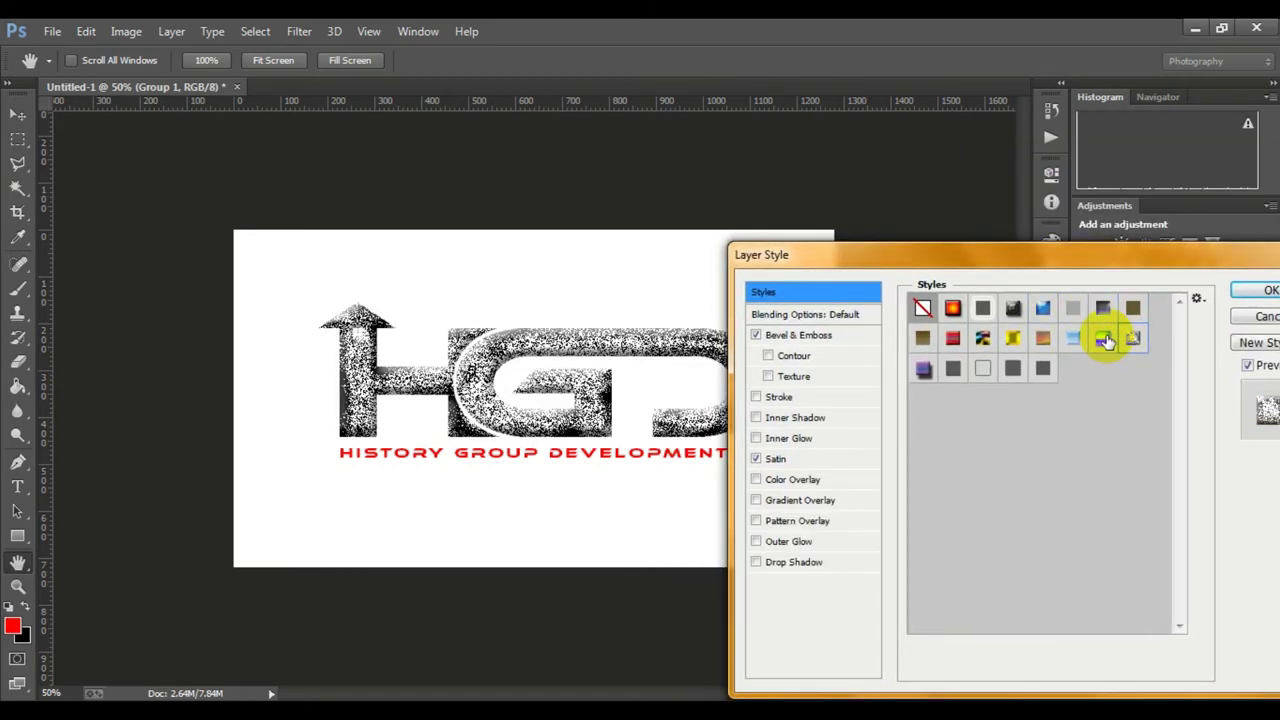
click(1072, 337)
click(1044, 339)
click(953, 338)
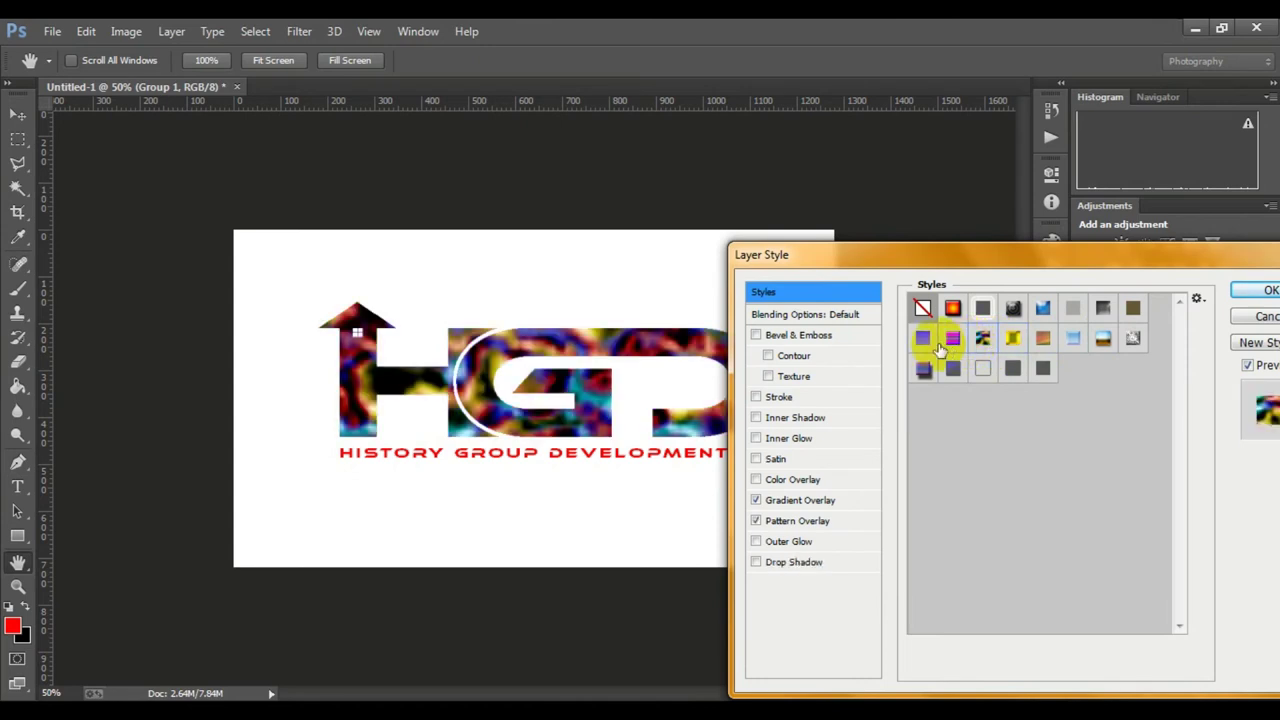
click(923, 338)
click(983, 370)
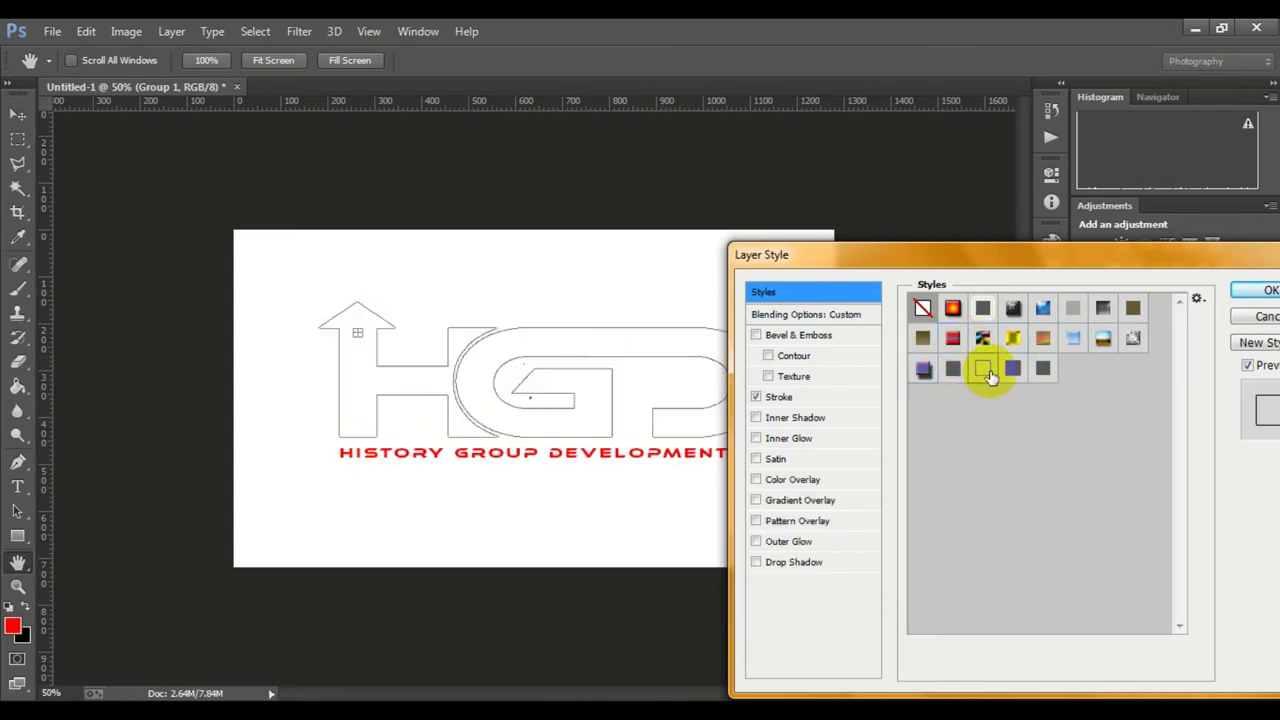
click(1043, 368)
drag(932, 256, 775, 216)
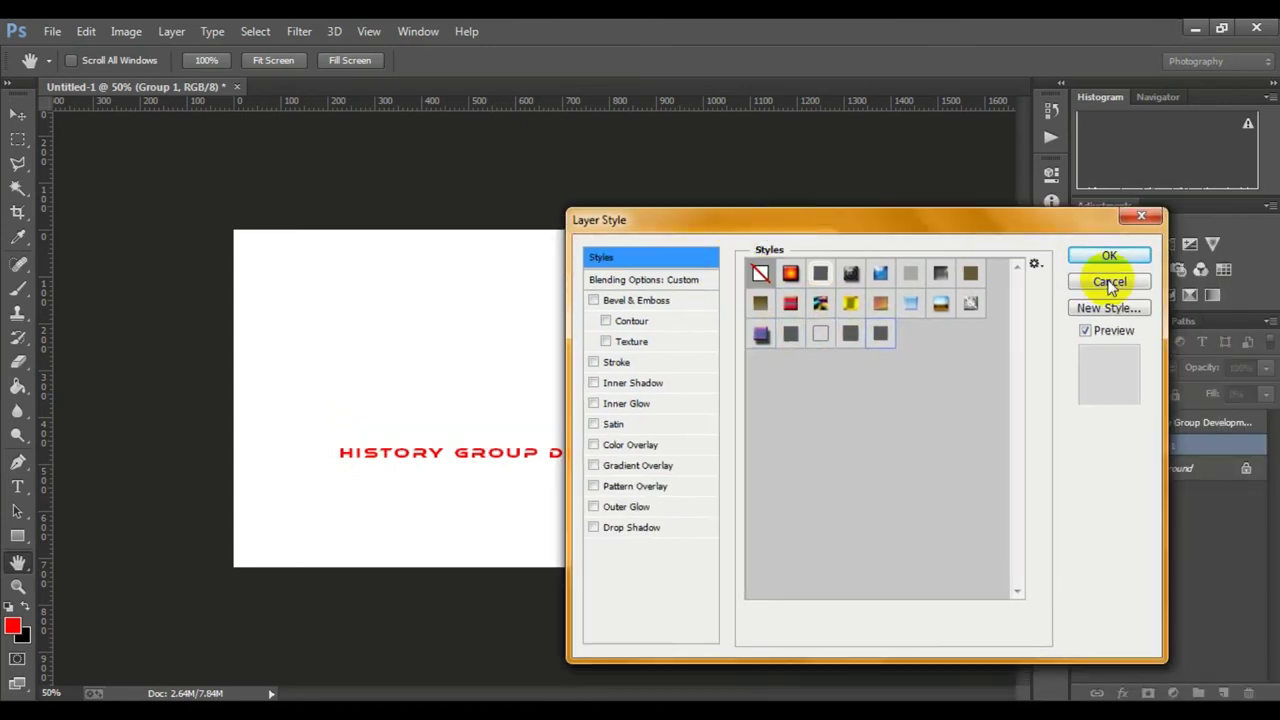
click(1109, 283)
Add a blue #001eff Color Overlay to Group 1.
right_click(1158, 446)
click(871, 411)
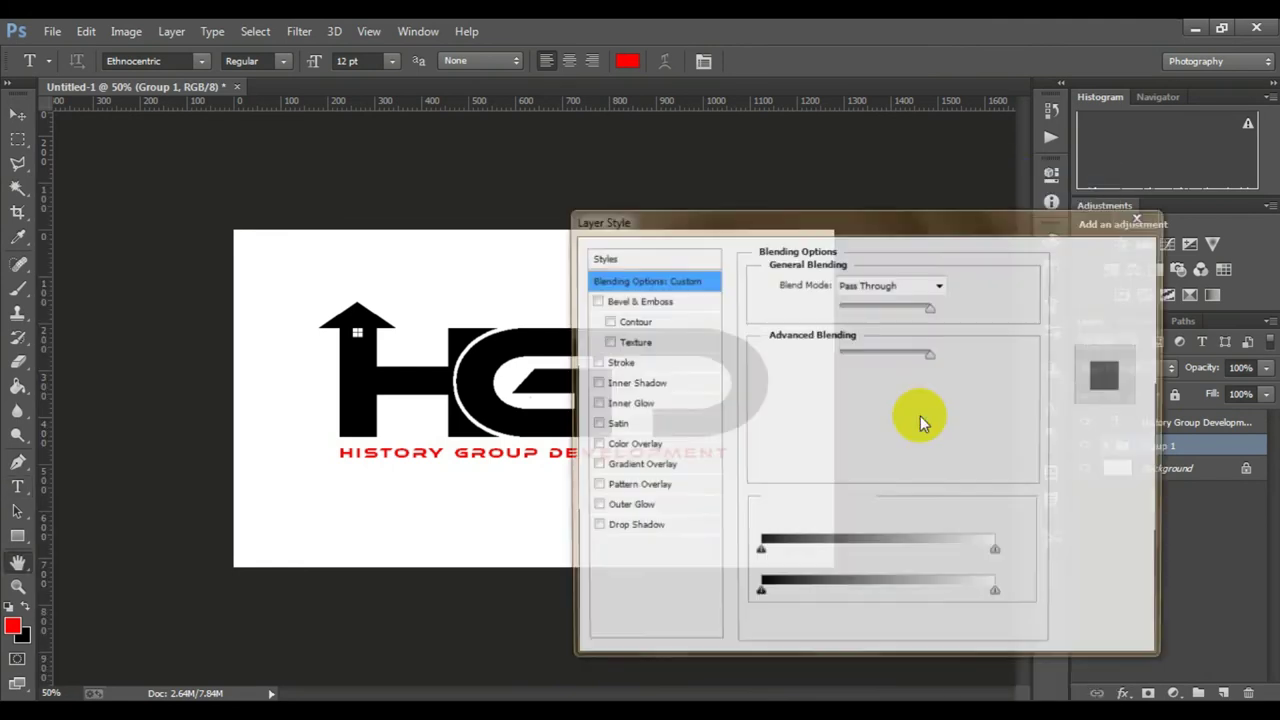
click(594, 444)
click(620, 445)
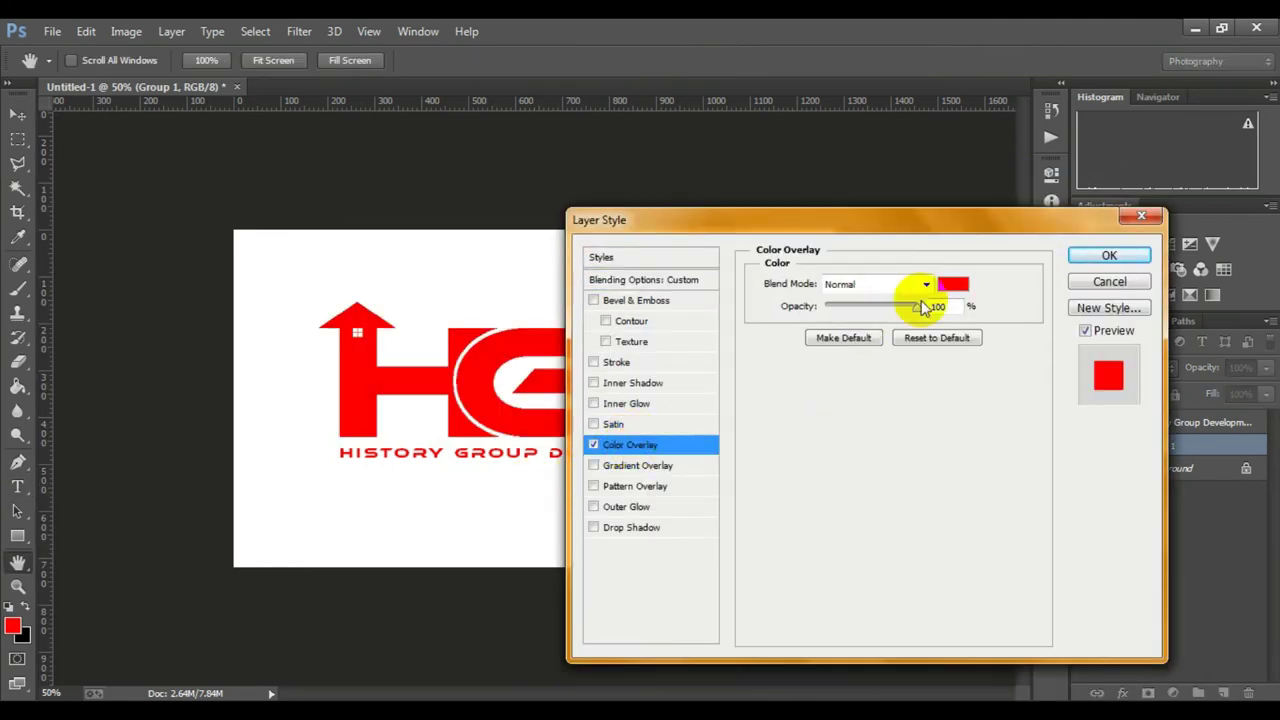
click(950, 284)
drag(1089, 277, 1093, 290)
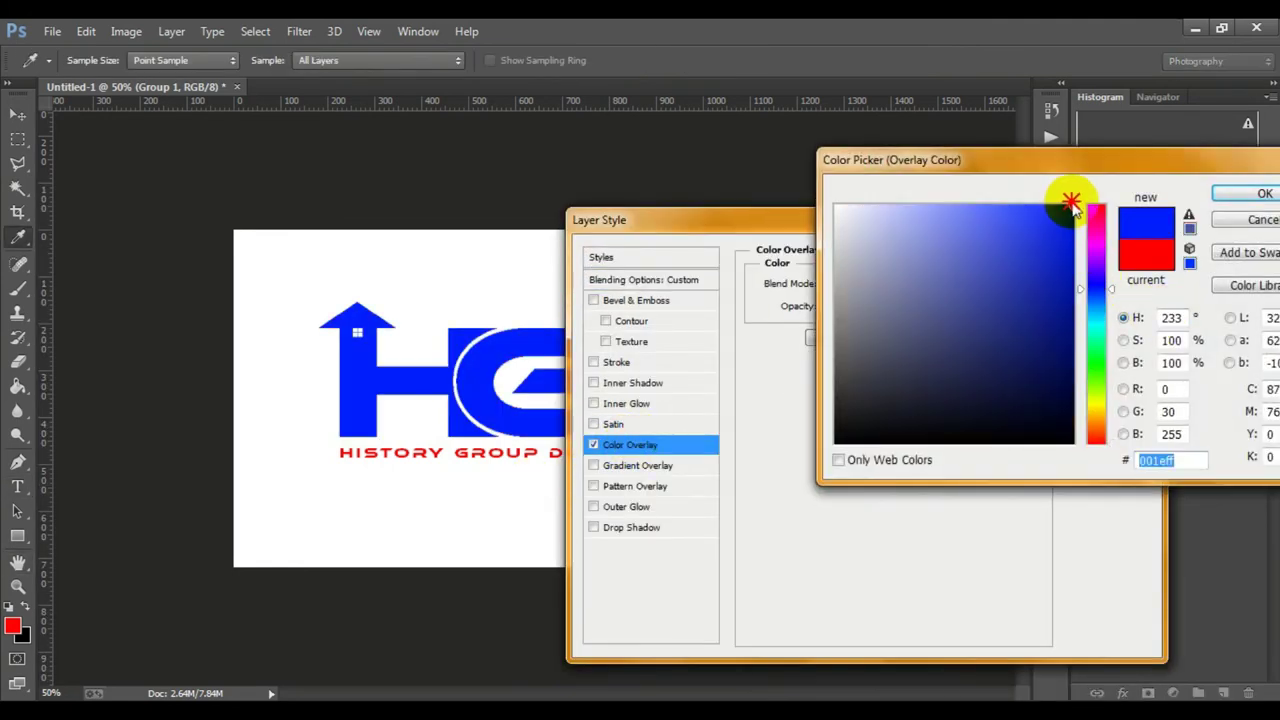
click(1263, 193)
mouse_move(1004, 226)
mouse_down()
mouse_move(1143, 477)
mouse_move(1170, 217)
mouse_up()
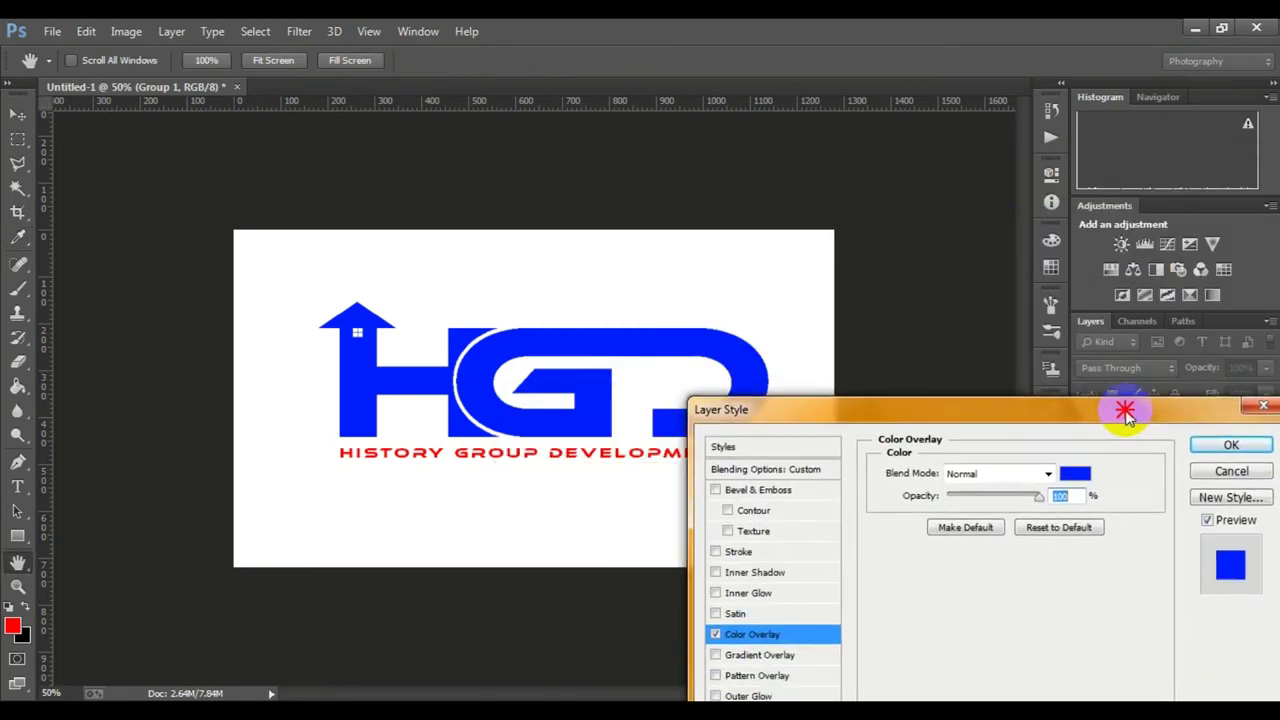
Add a Gradient Overlay at 84% scale with Normal blend mode.
click(762, 456)
click(795, 456)
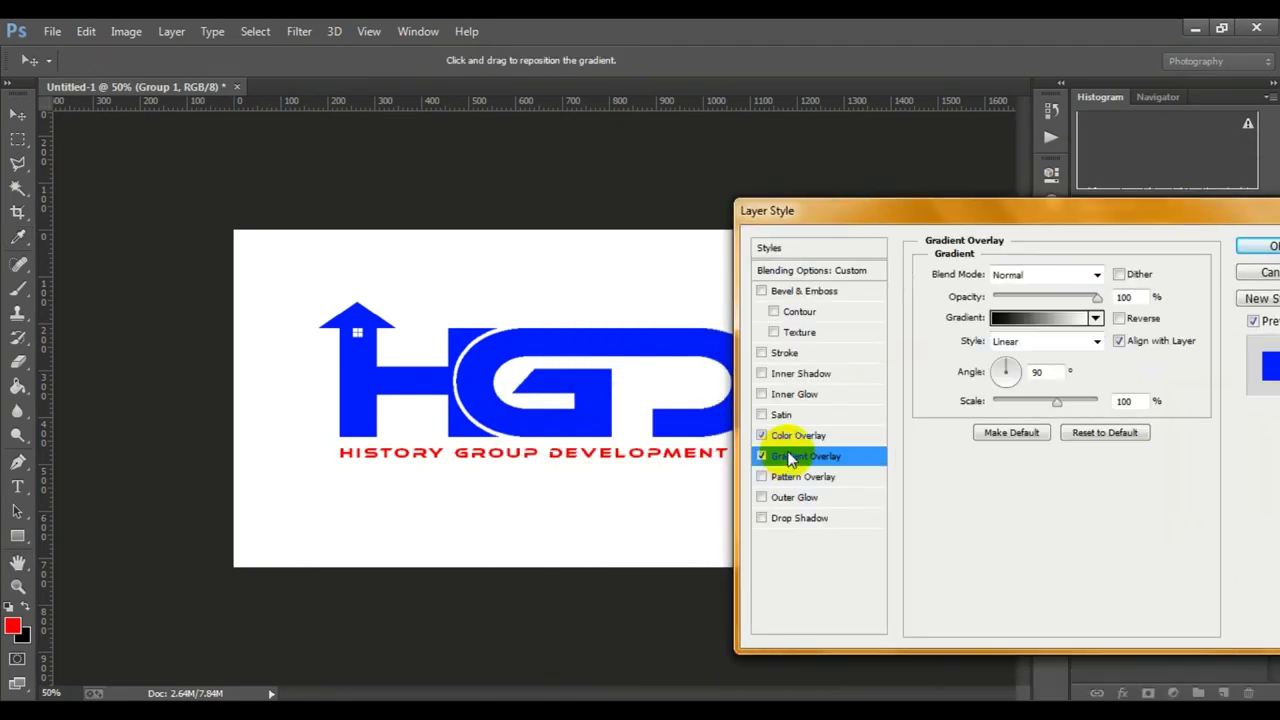
click(1050, 274)
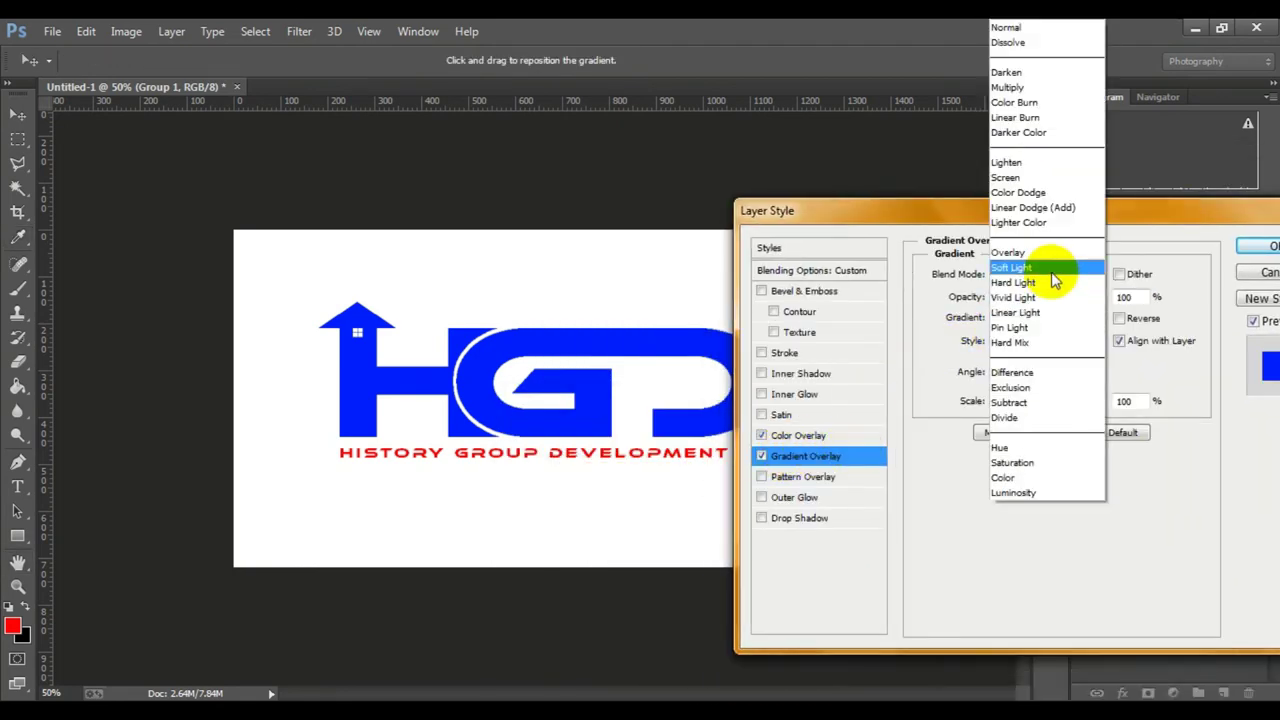
click(1050, 163)
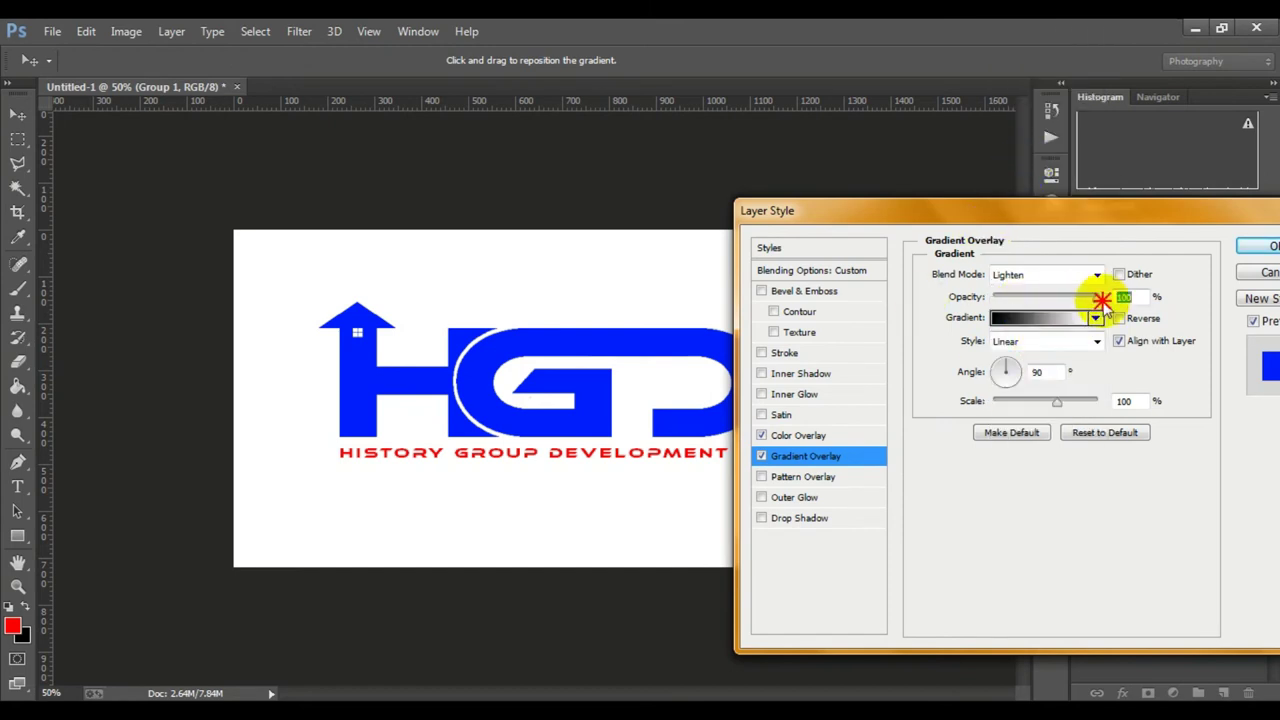
drag(1057, 401, 1043, 401)
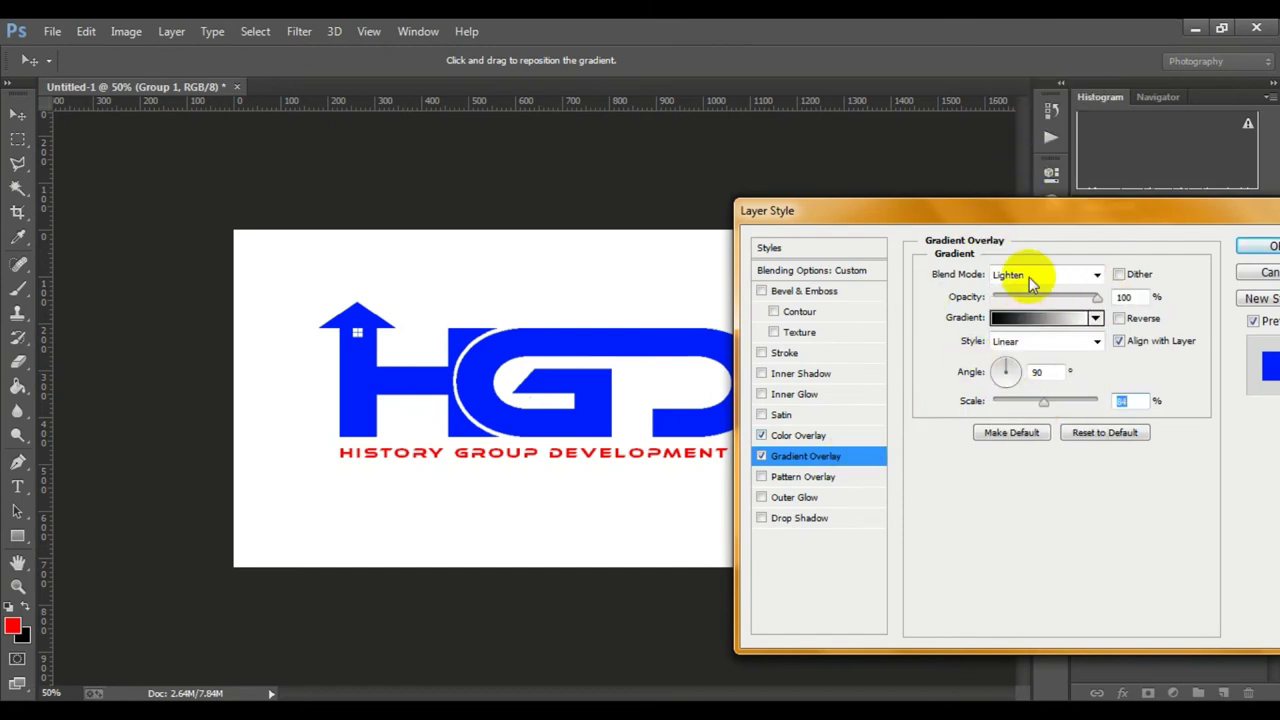
click(1034, 276)
click(1030, 30)
Choose the red-to-black gradient, switch off the blue Color Overlay, and browse gradient presets again.
click(1060, 318)
click(950, 197)
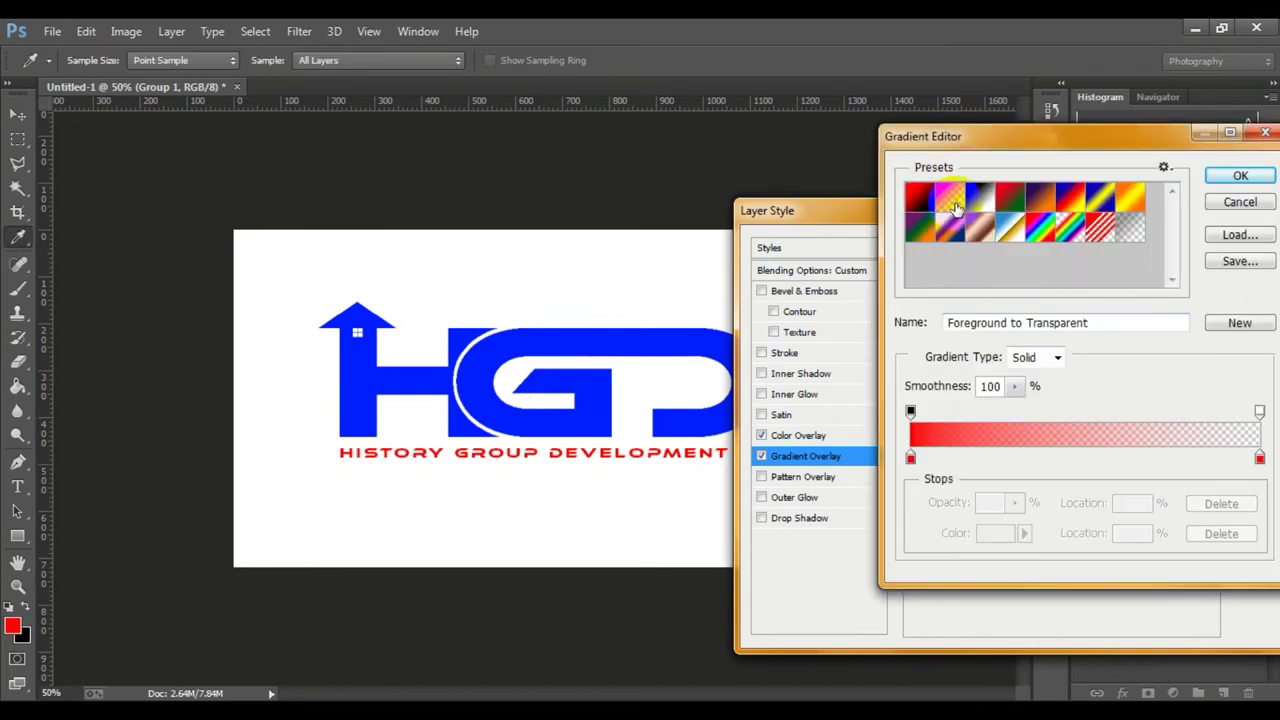
click(980, 197)
click(1010, 197)
click(1042, 197)
click(1010, 197)
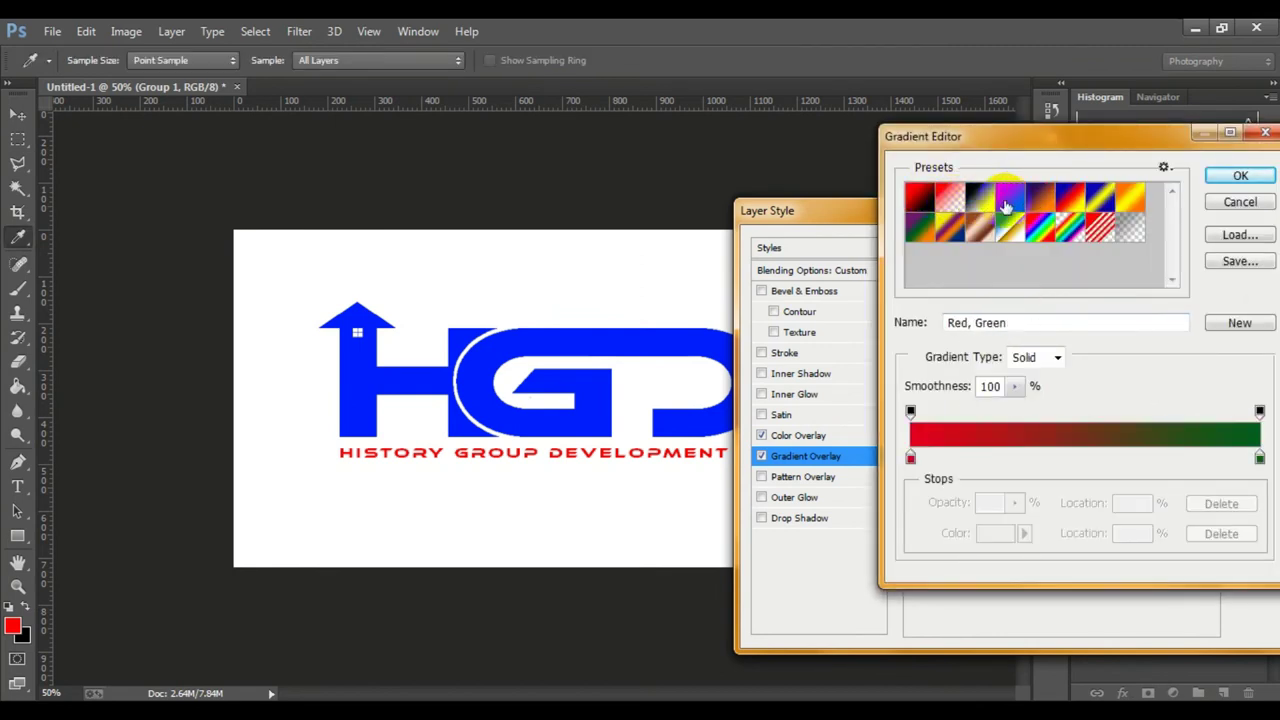
click(950, 197)
click(918, 197)
click(1240, 175)
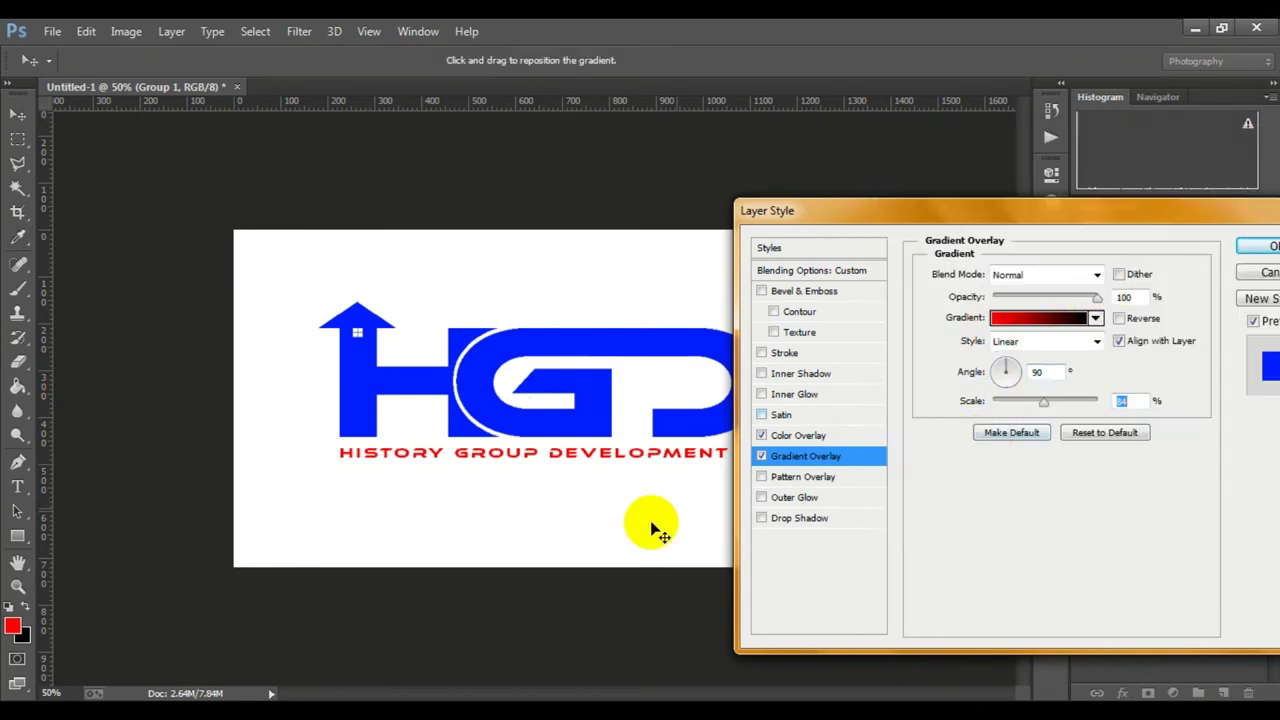
click(761, 435)
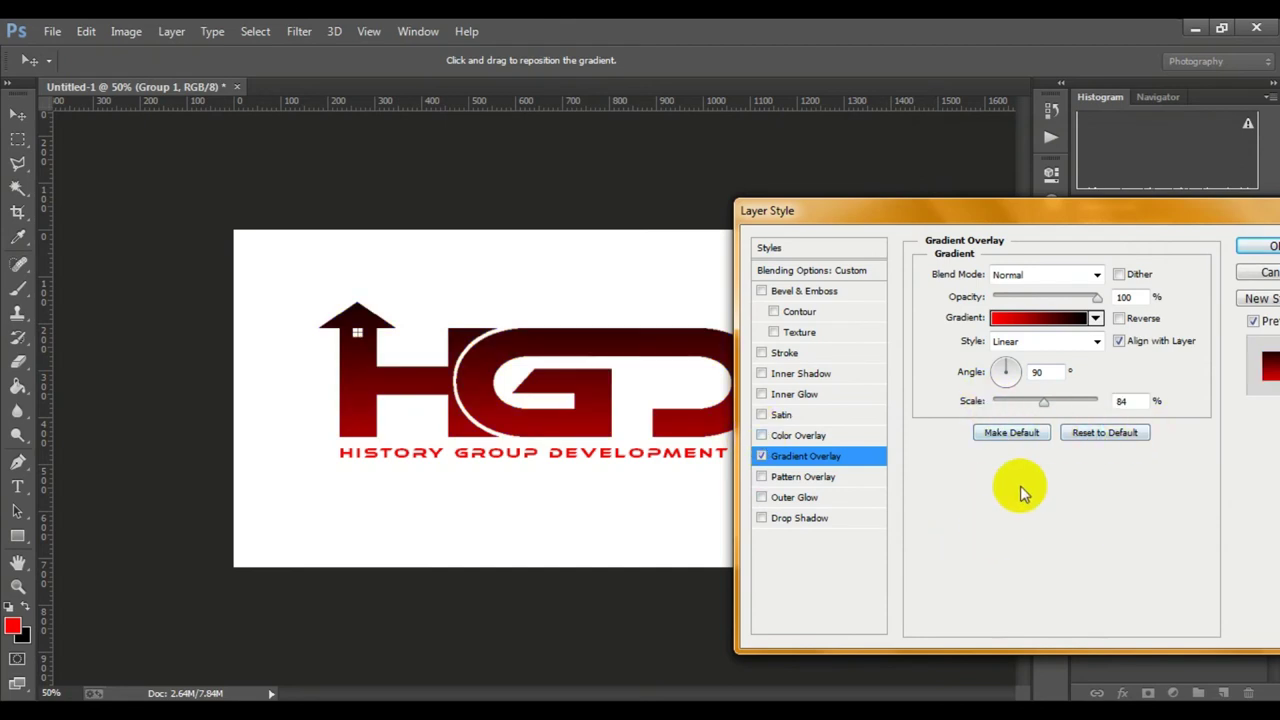
click(1040, 317)
click(950, 197)
Start from the Blue, Red, Yellow preset and brighten its blue starting stop.
click(1010, 197)
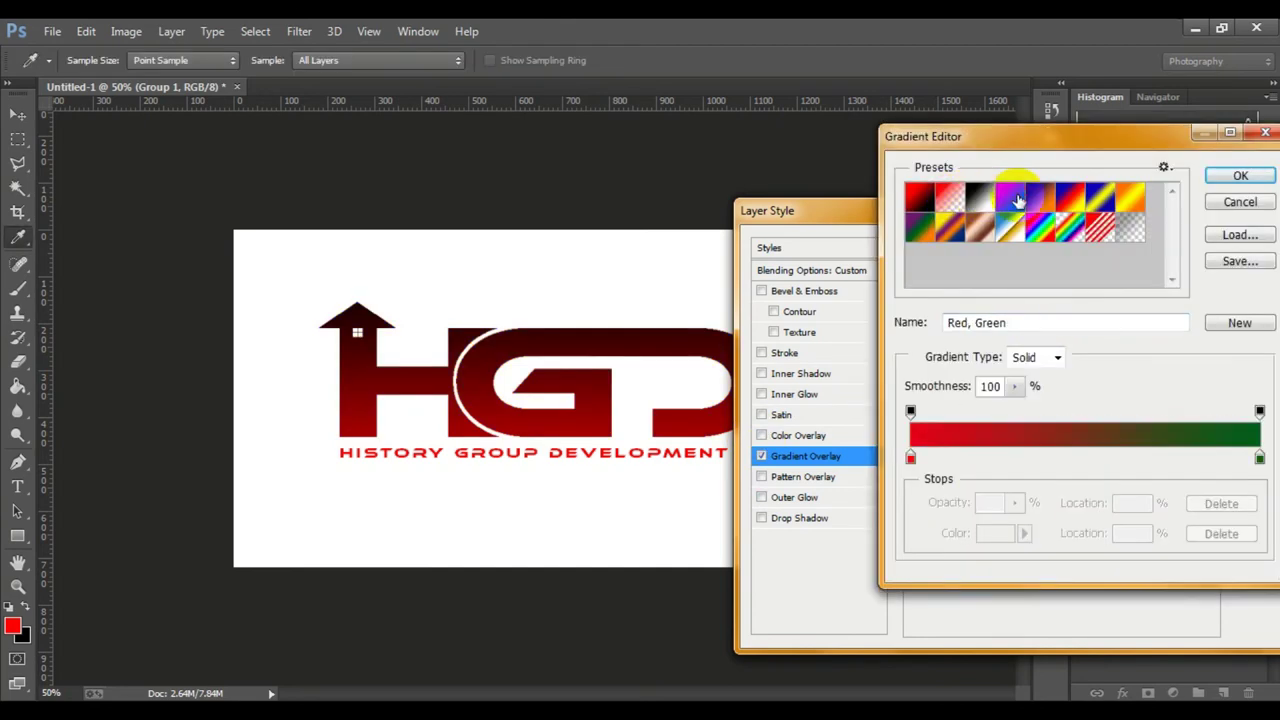
click(1070, 197)
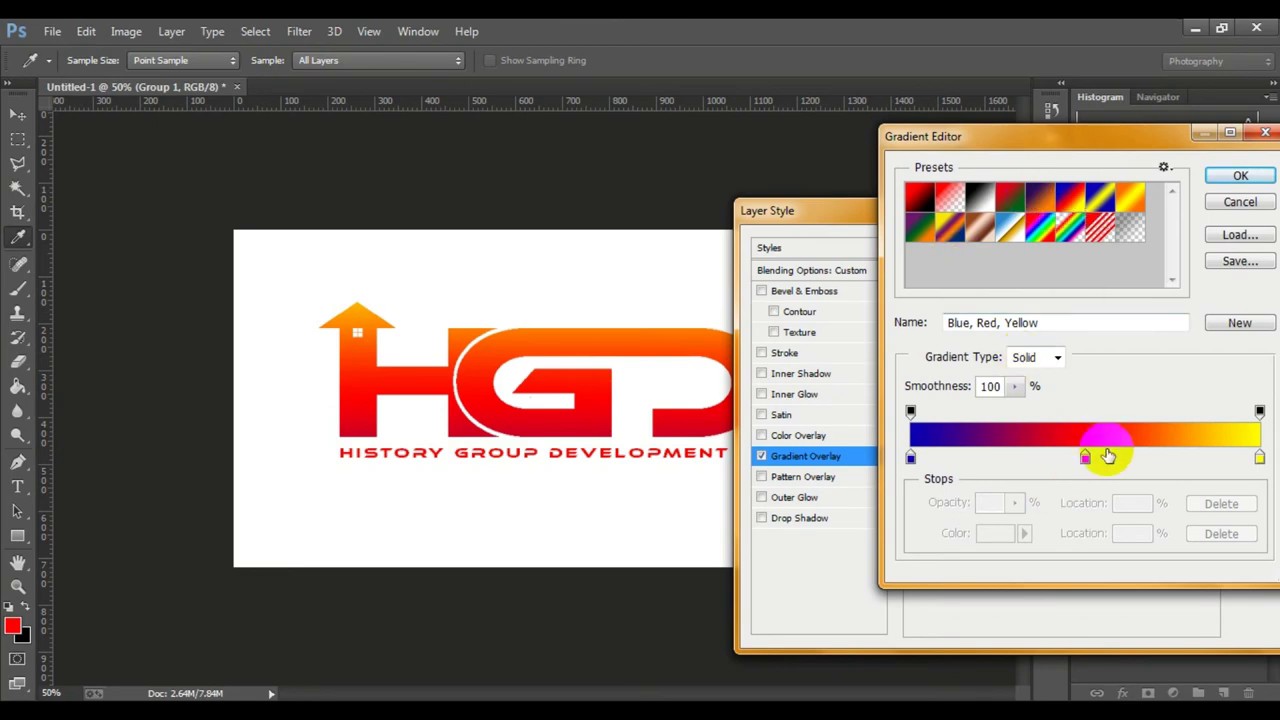
click(910, 457)
click(995, 530)
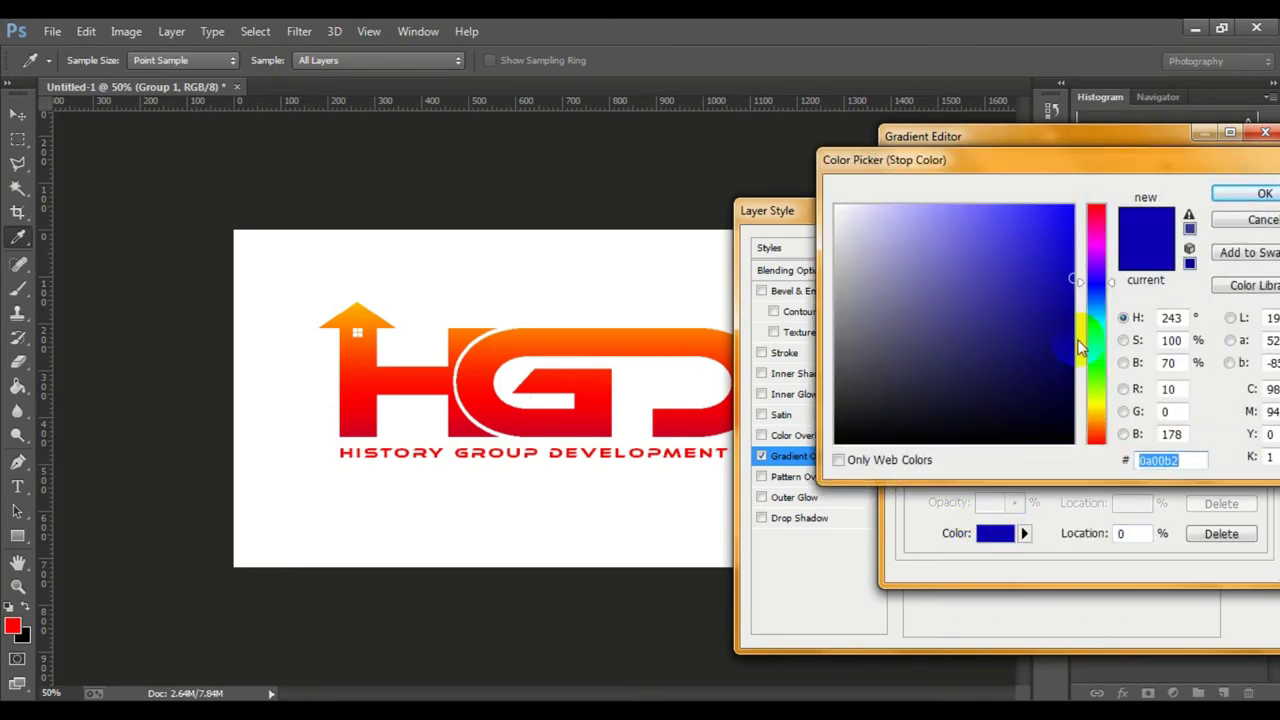
click(1068, 238)
click(1249, 192)
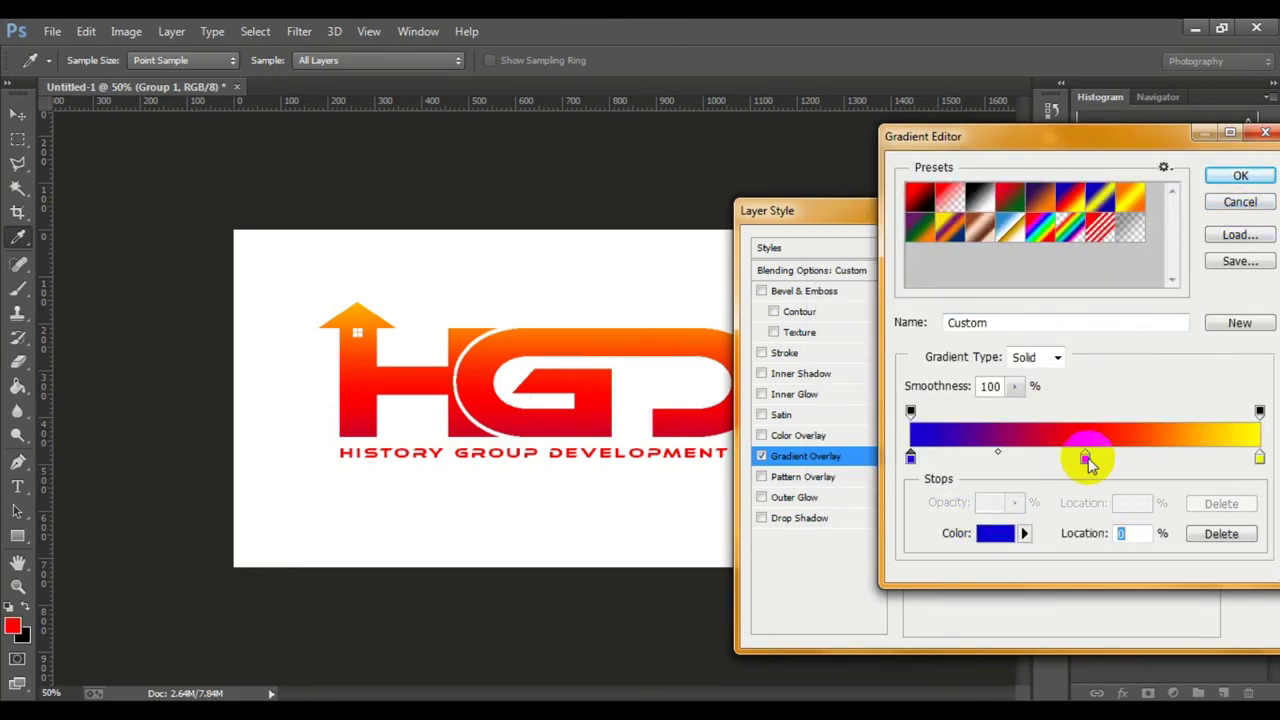
Make the middle stop darker red #bf0000 and the end stop near-black.
click(1085, 457)
click(995, 533)
click(1070, 262)
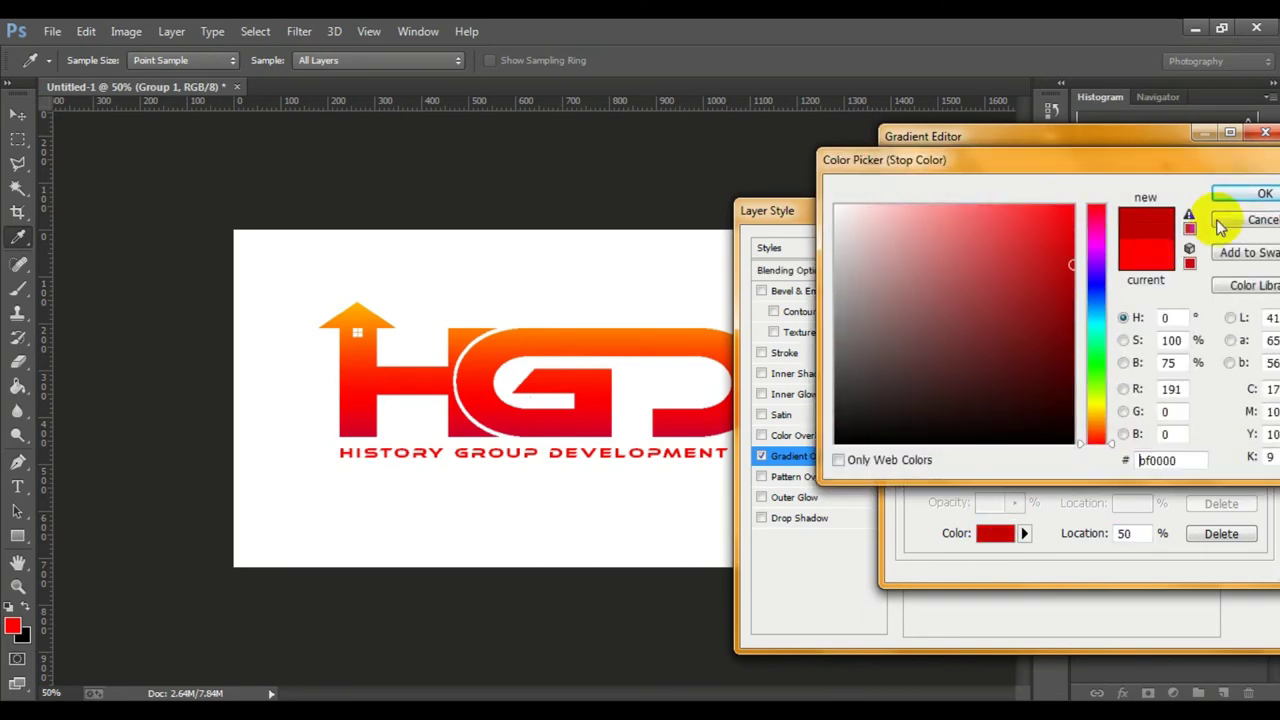
click(1224, 194)
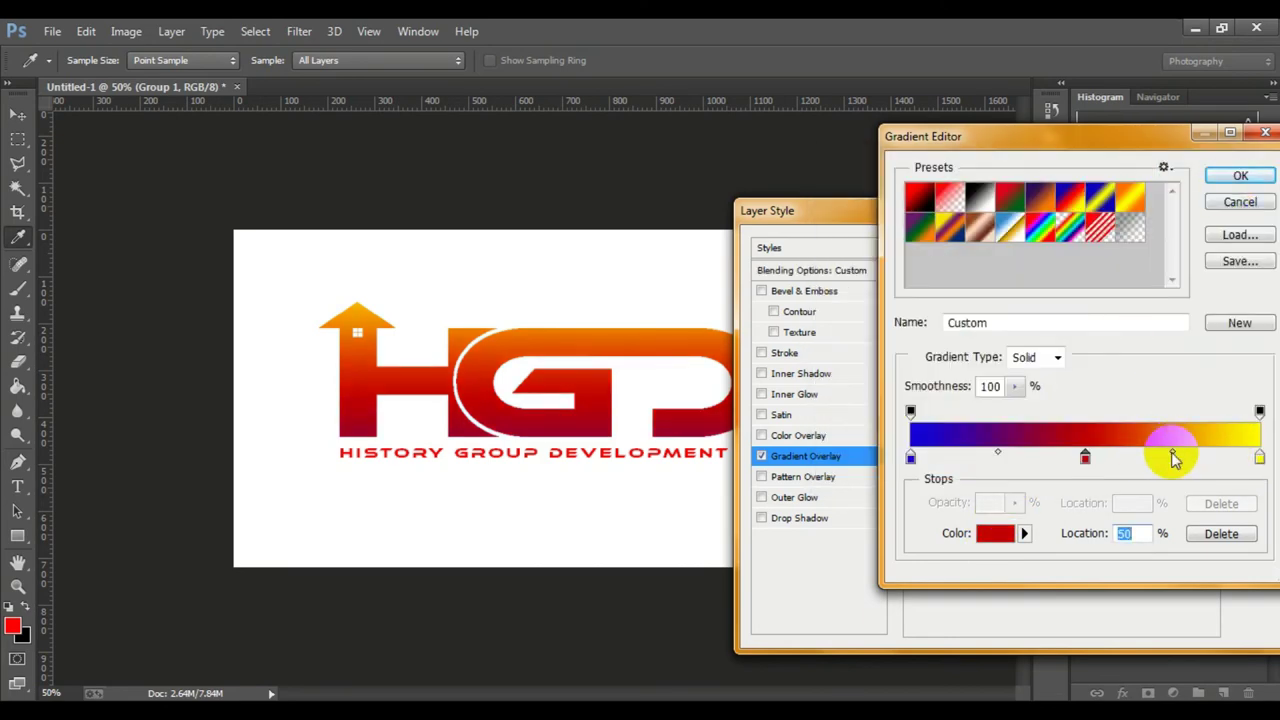
click(1259, 457)
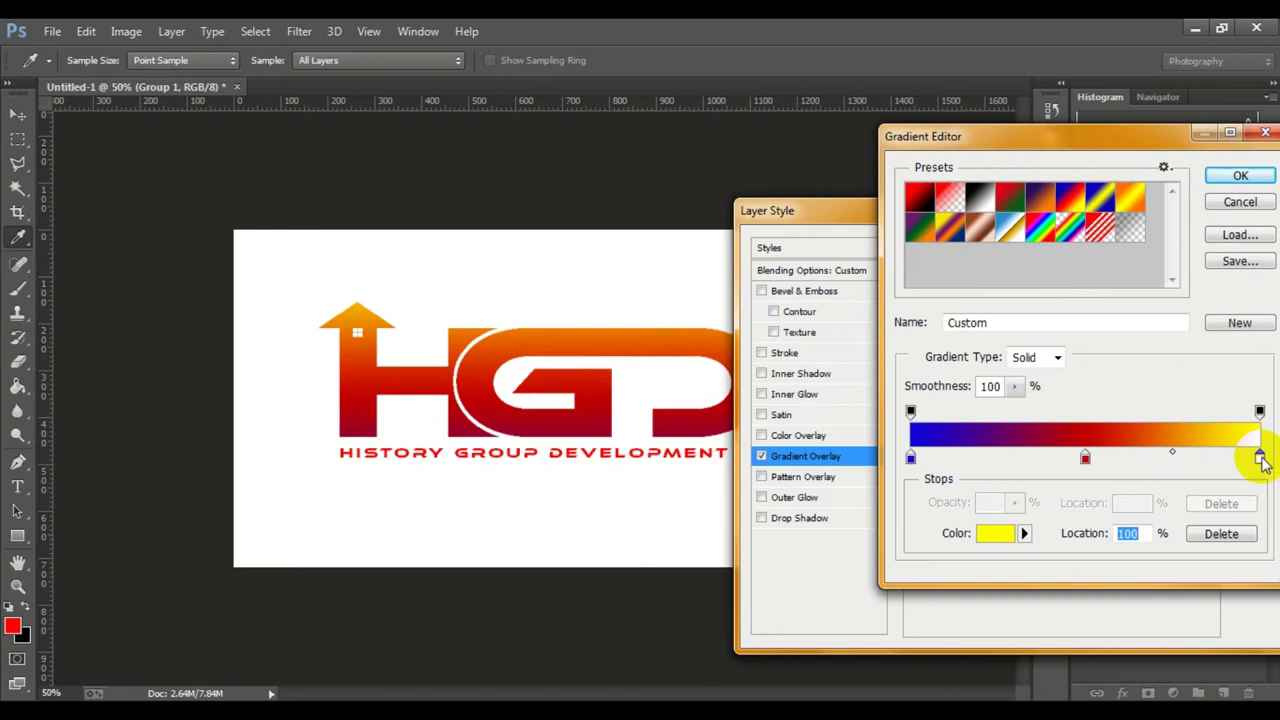
click(995, 533)
drag(871, 403, 1024, 422)
click(1265, 193)
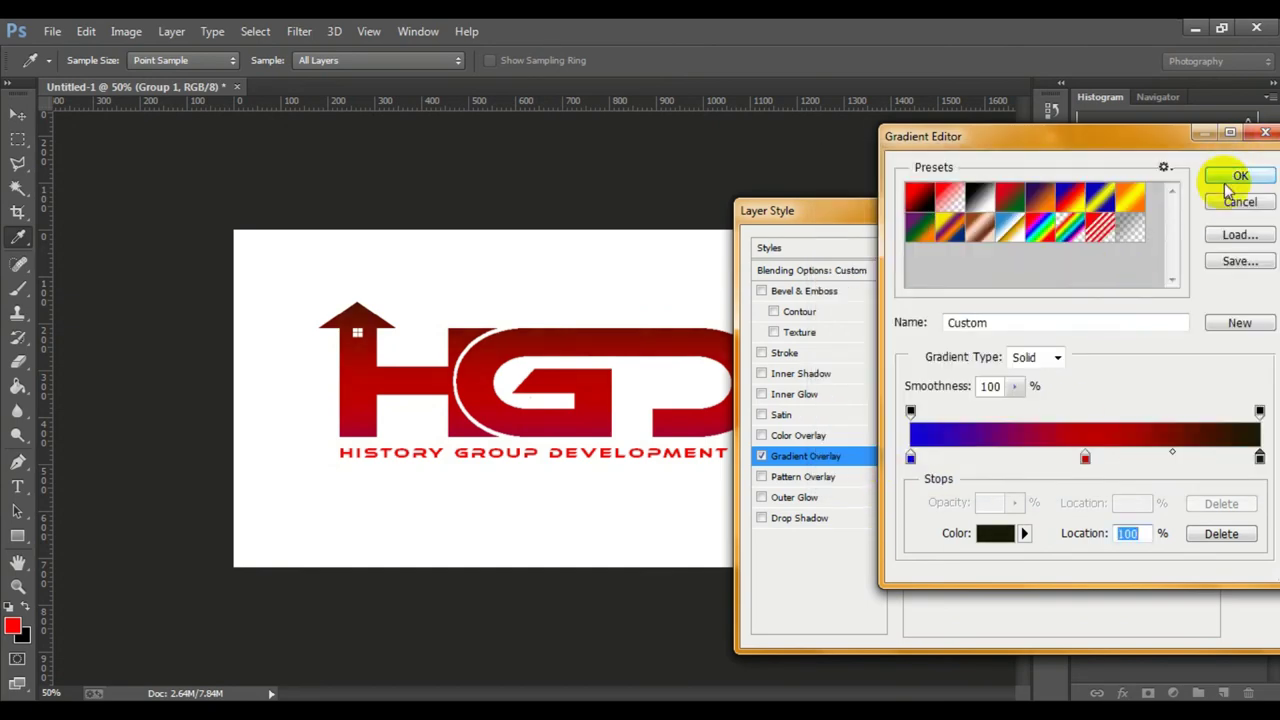
Place stops at 14% blue, 51% red and 90% near-black, and apply the style.
click(910, 457)
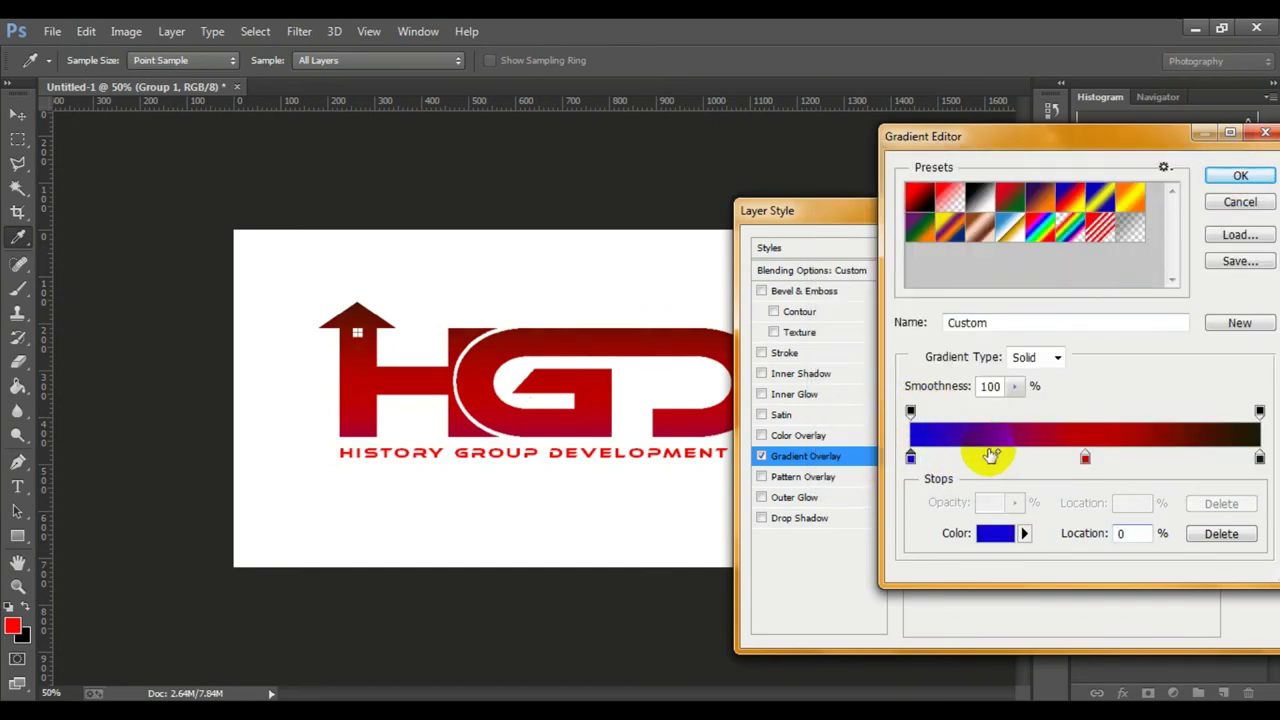
drag(990, 456, 937, 457)
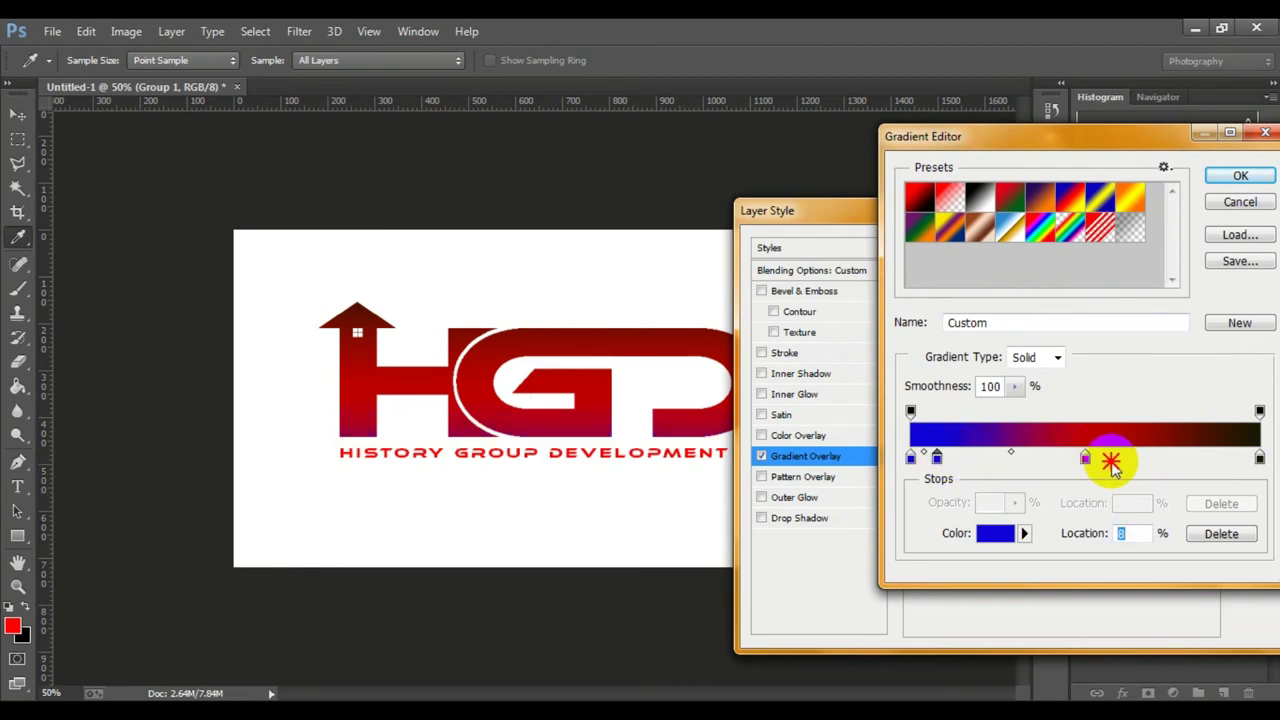
mouse_move(1112, 463)
mouse_down()
mouse_move(1151, 466)
mouse_move(1108, 457)
mouse_up()
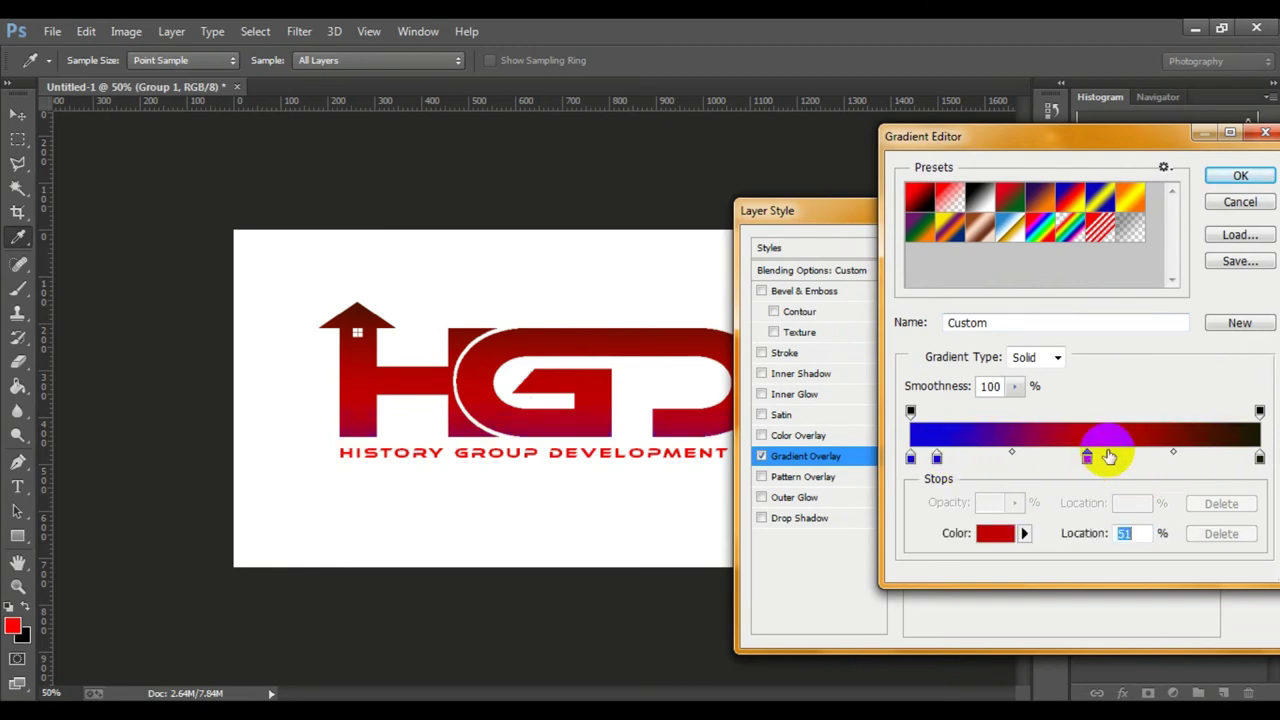
drag(1259, 457, 1225, 457)
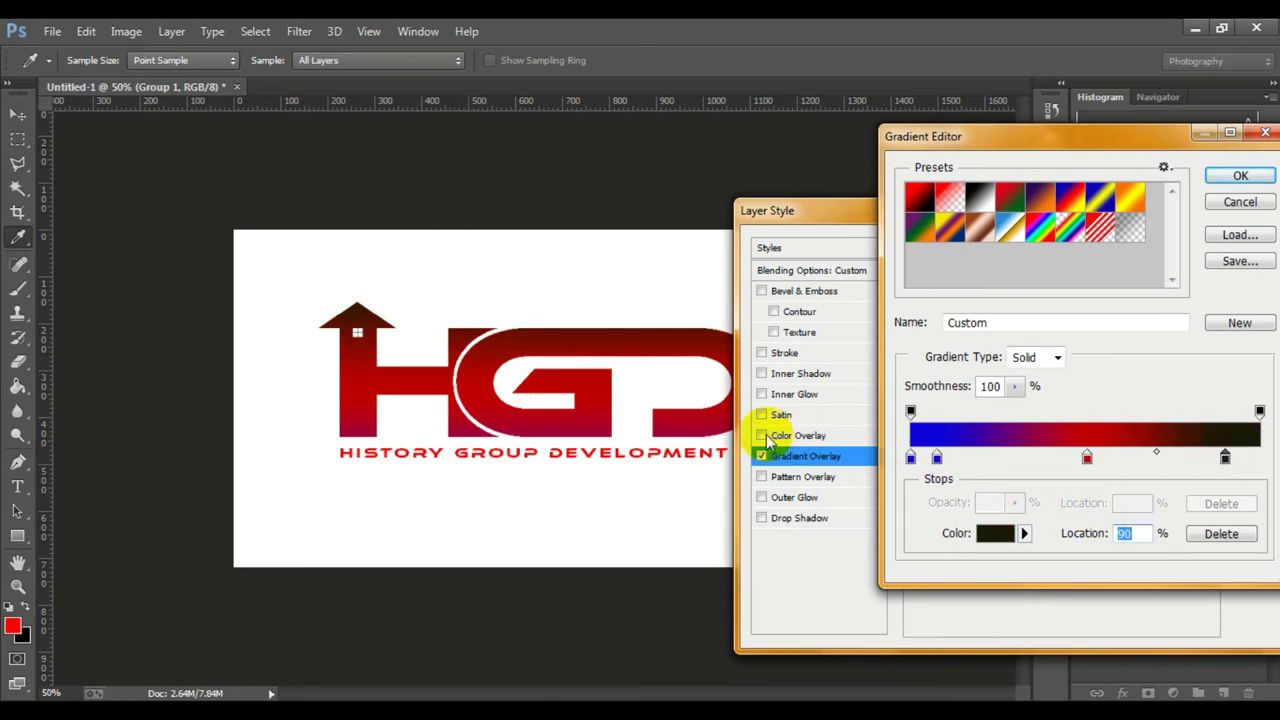
click(1240, 176)
click(1252, 247)
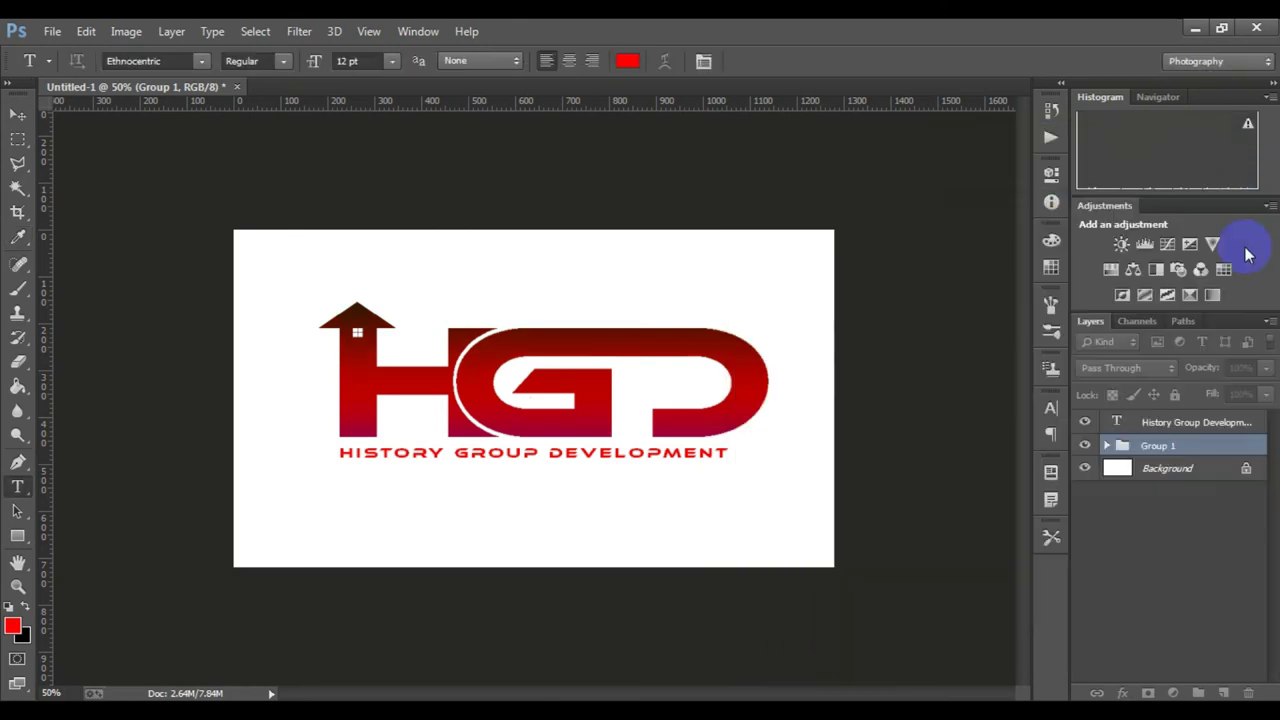
Change the HISTORY GROUP DEVELOPMENT tagline text colour to bright blue.
click(1177, 422)
click(628, 61)
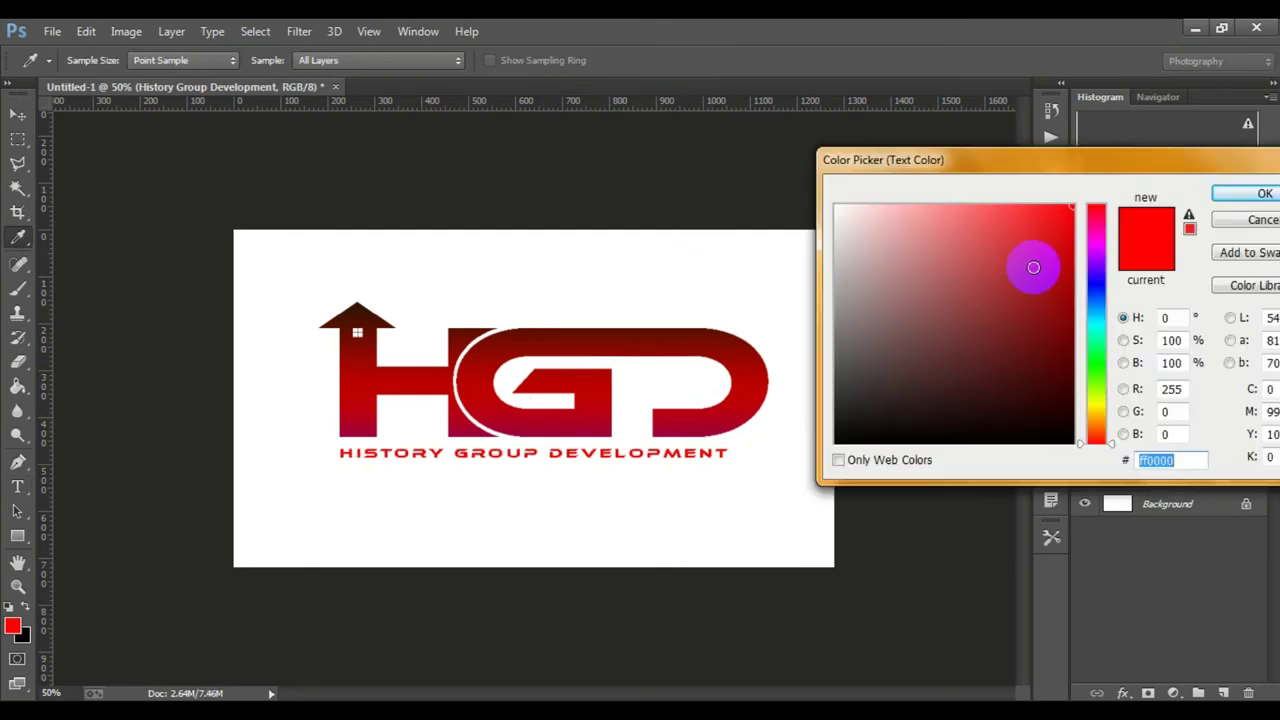
drag(1033, 267, 1067, 431)
click(1097, 272)
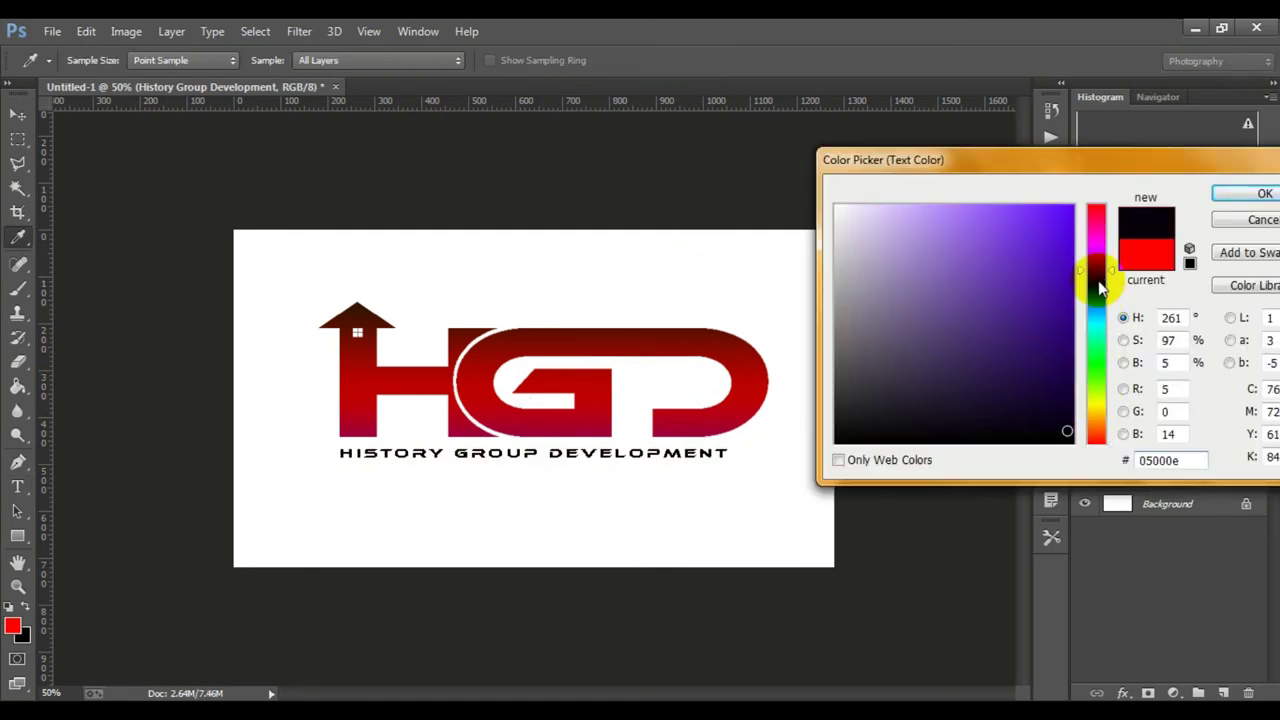
mouse_move(1100, 288)
mouse_down()
mouse_move(1097, 225)
mouse_move(1097, 287)
mouse_up()
click(1057, 206)
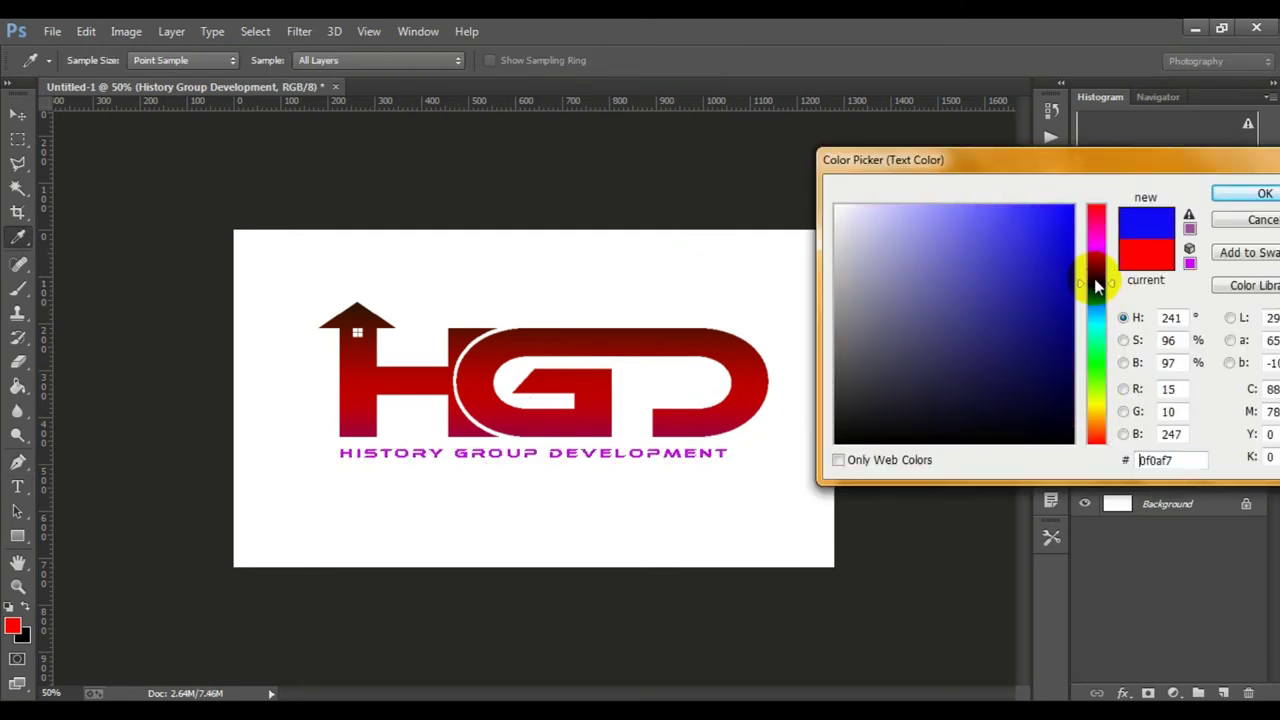
click(1068, 210)
click(1240, 194)
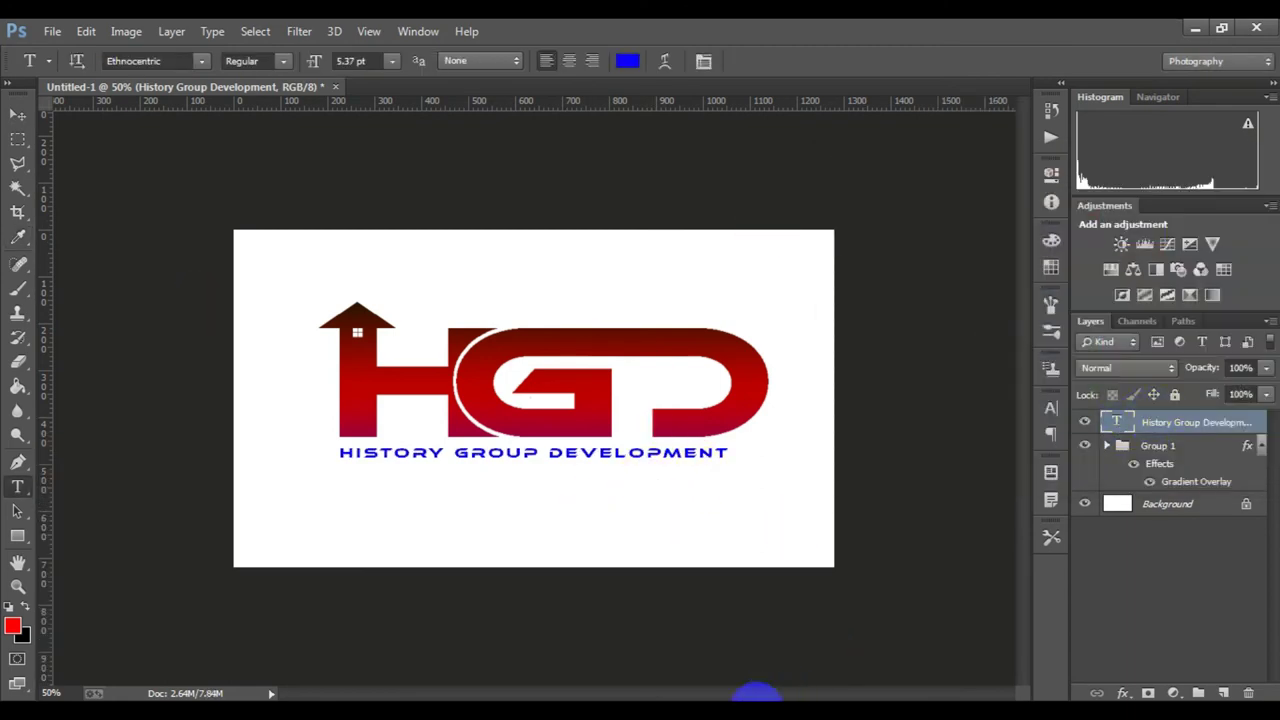
Select the logo group with the tagline and bring in the glass-window mockup file.
key(ctrl+alt+a)
click(1168, 512)
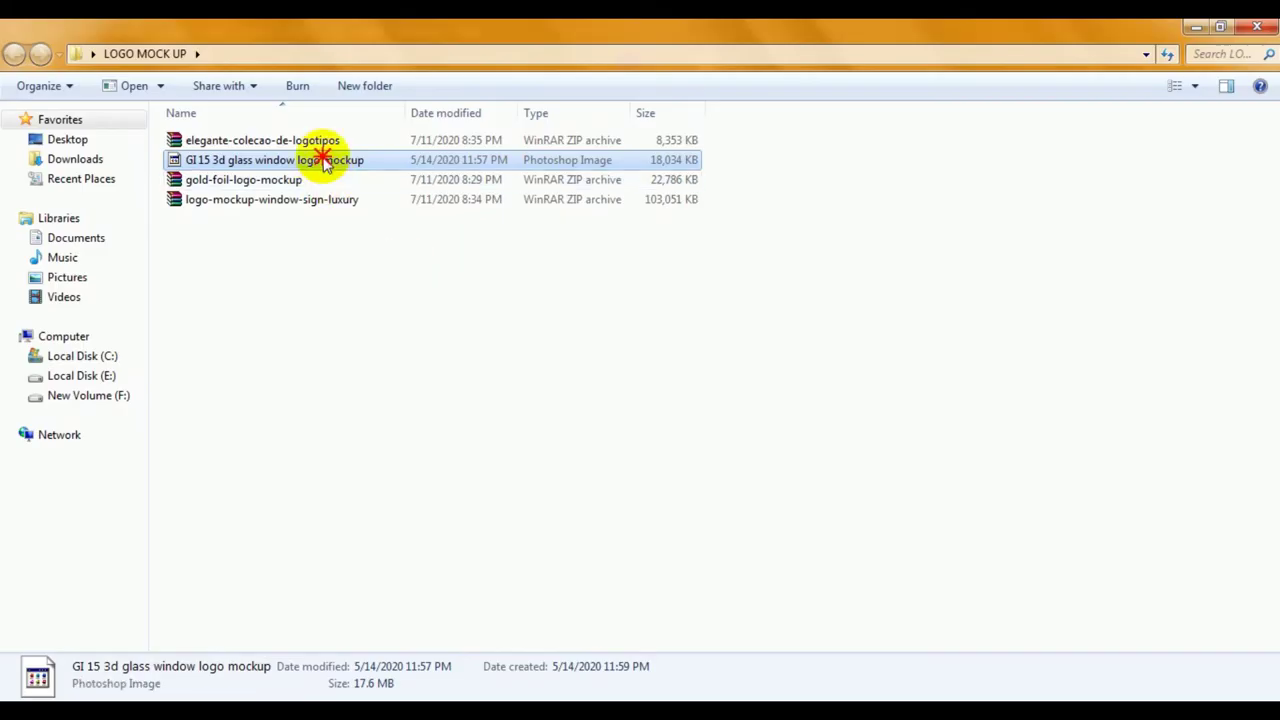
drag(323, 160, 662, 688)
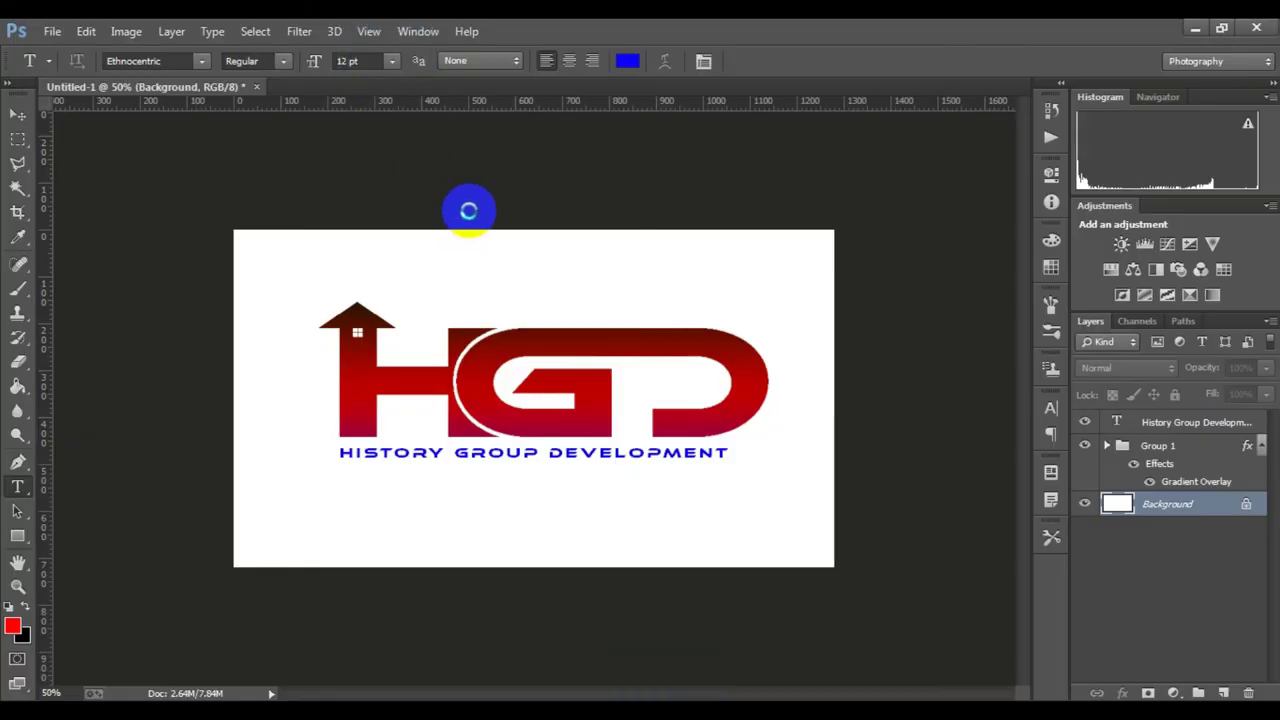
Dock the mockup and open its Your Logo smart object contents.
drag(290, 106, 350, 90)
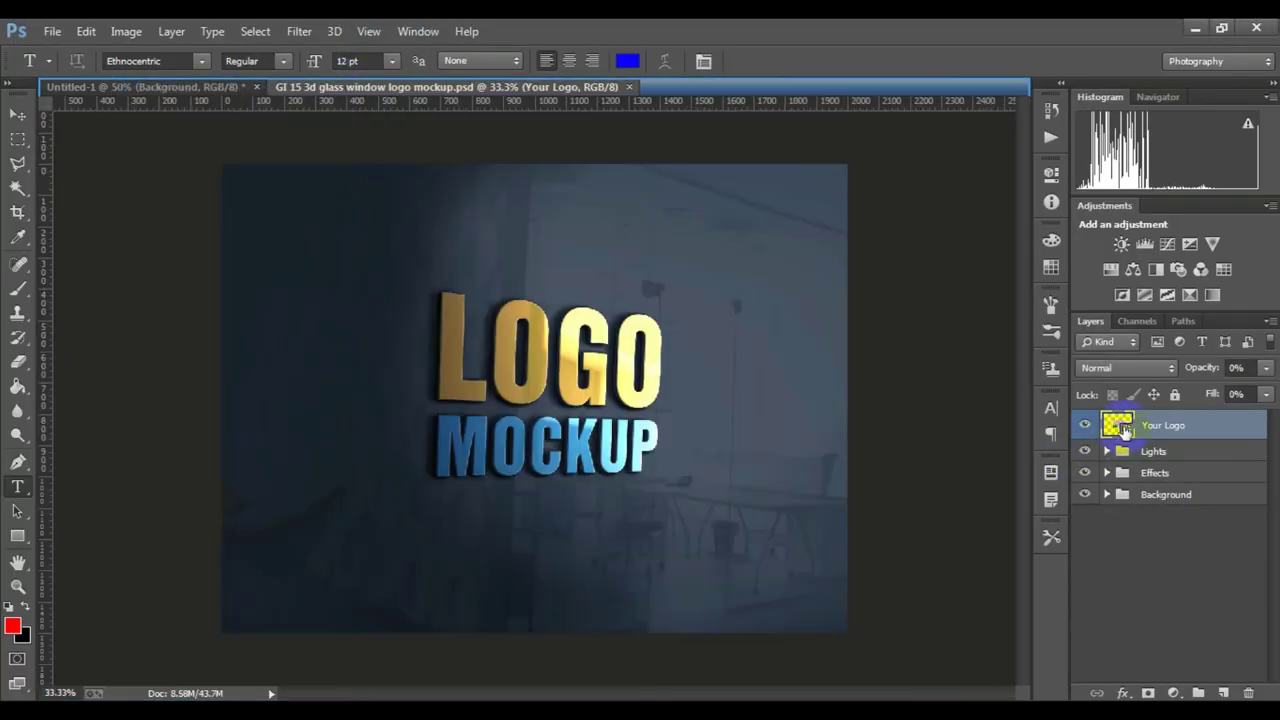
double_click(1117, 424)
click(723, 334)
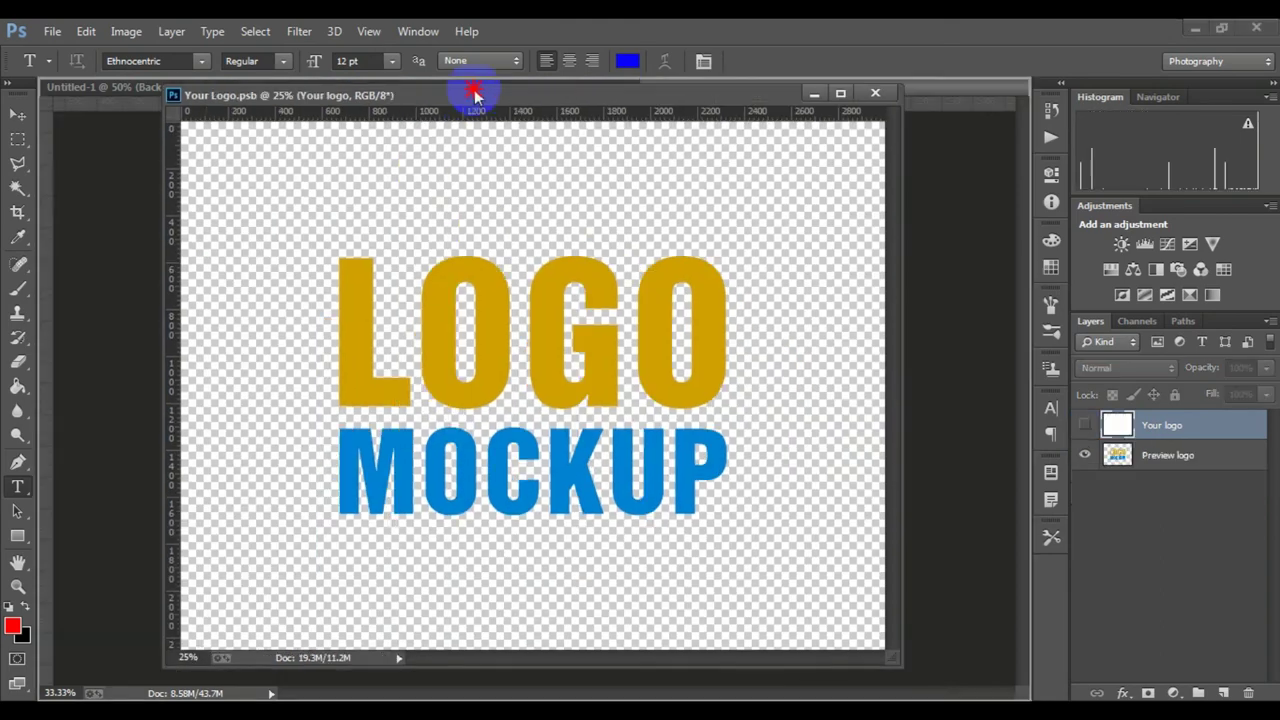
drag(395, 128, 471, 91)
Copy the HGD logo and tagline into Your Logo.psb and hide the Preview logo layer.
click(177, 86)
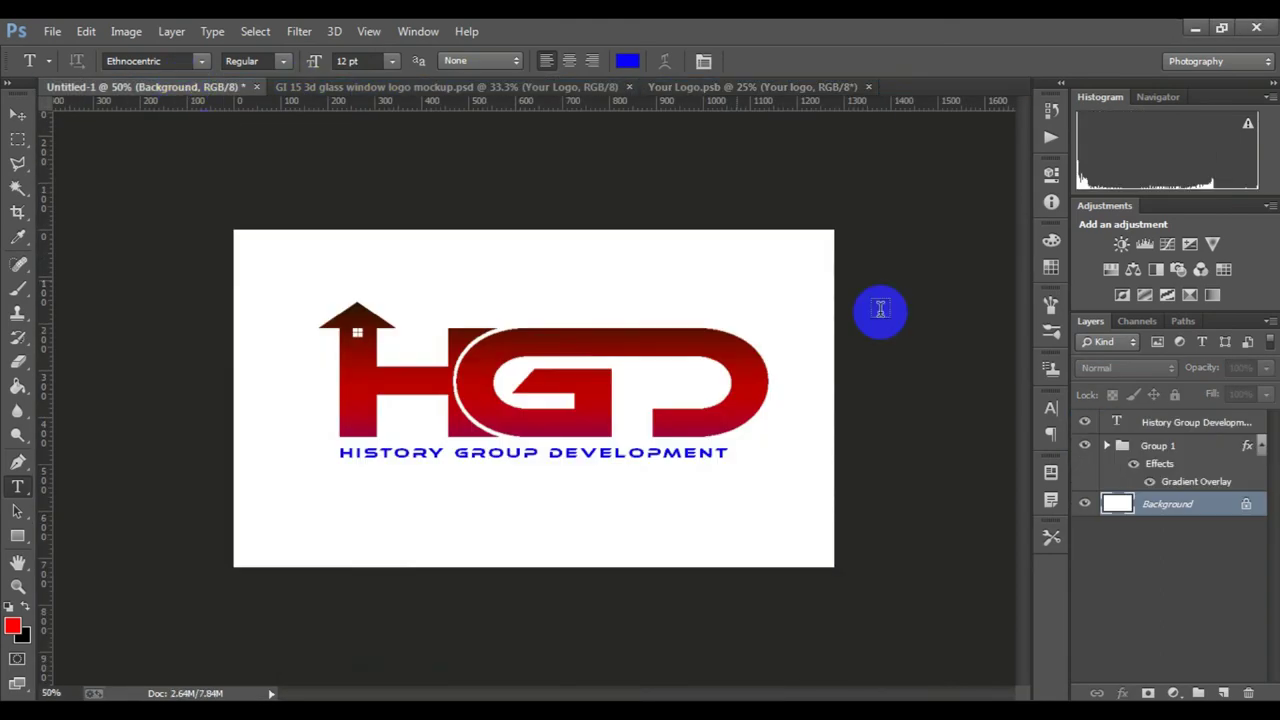
click(1166, 525)
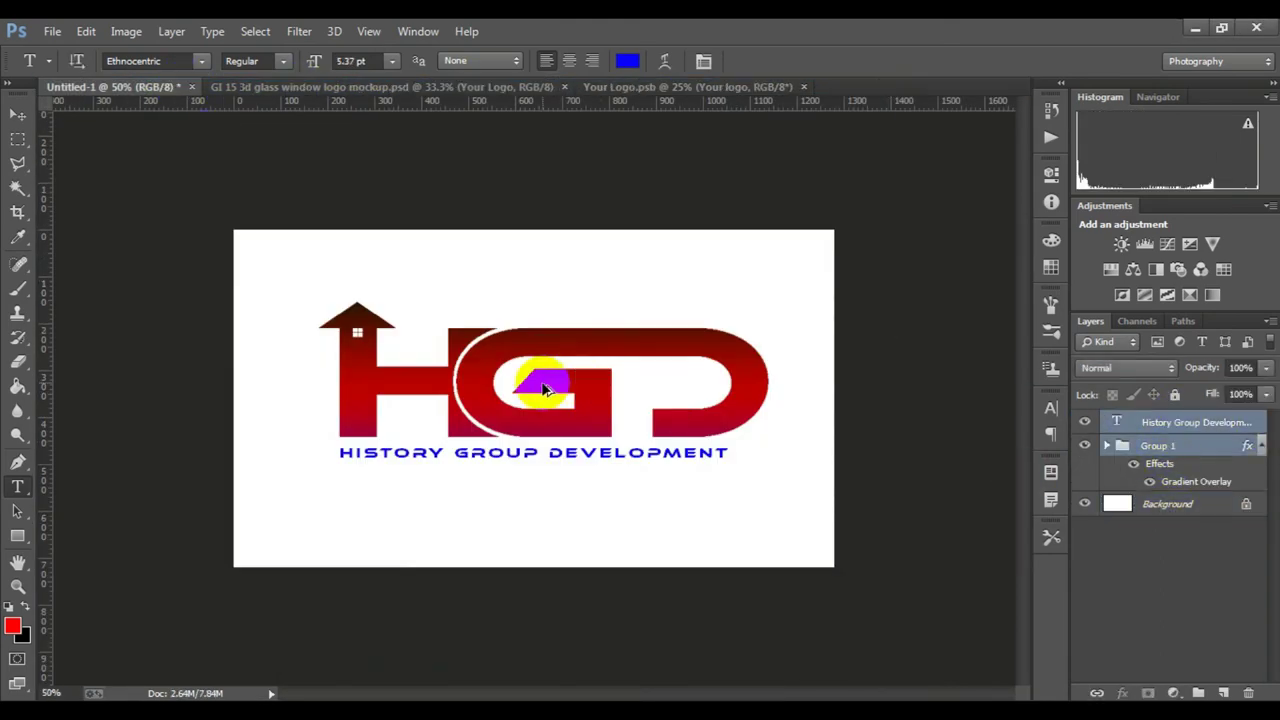
click(640, 88)
drag(645, 90, 543, 371)
click(700, 354)
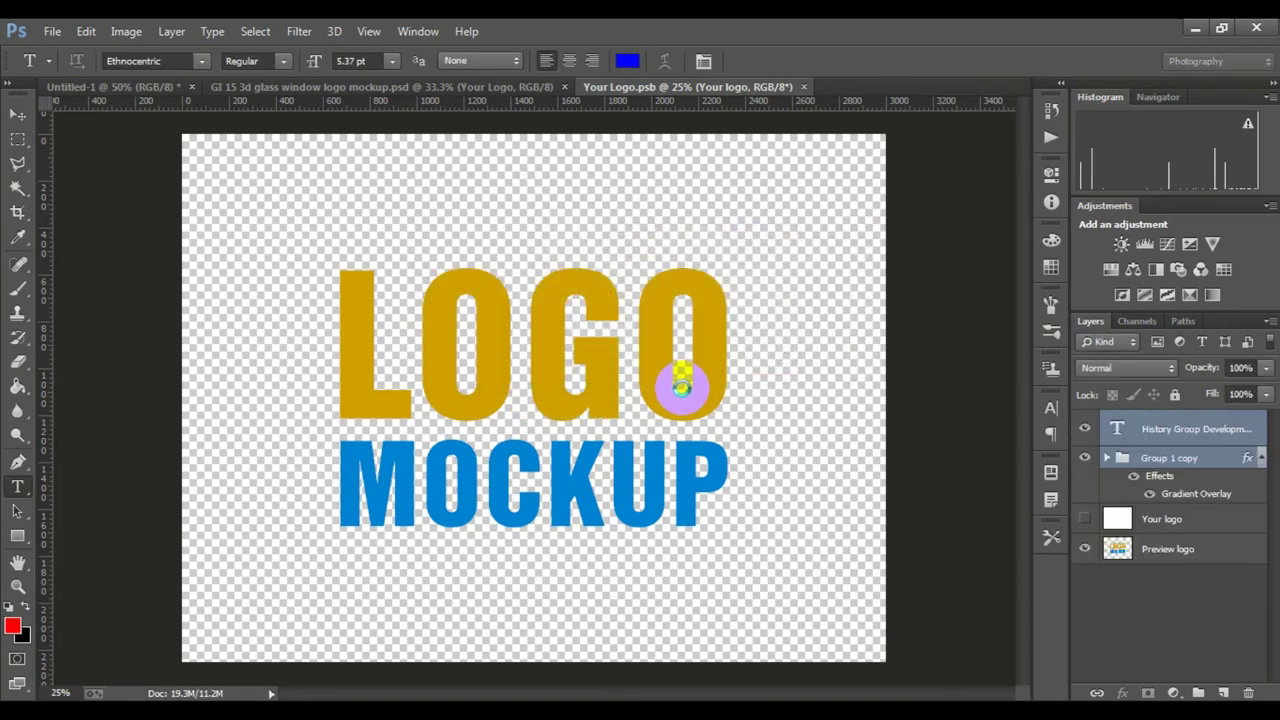
click(1085, 548)
Enlarge and centre the logo, then close Your Logo.psb saving the changes.
key(ctrl+t)
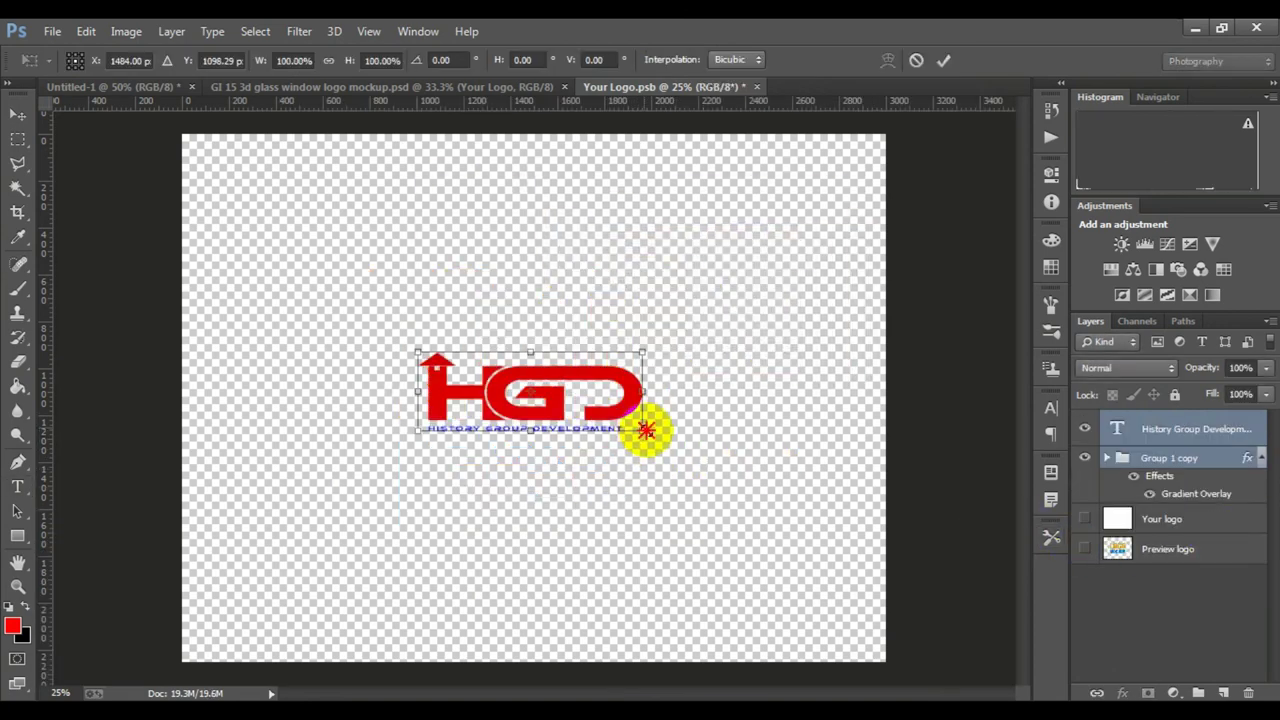
mouse_move(640, 425)
mouse_down()
mouse_move(723, 489)
mouse_move(680, 466)
mouse_up()
drag(600, 384, 614, 400)
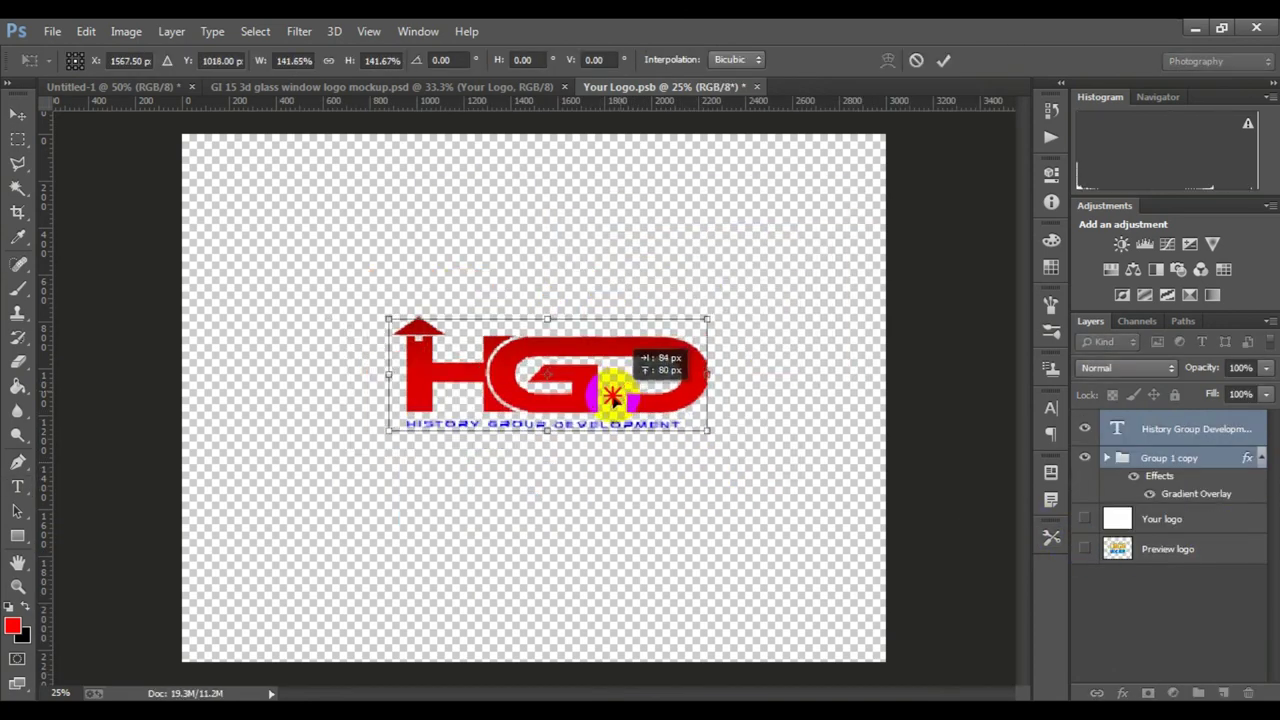
click(943, 60)
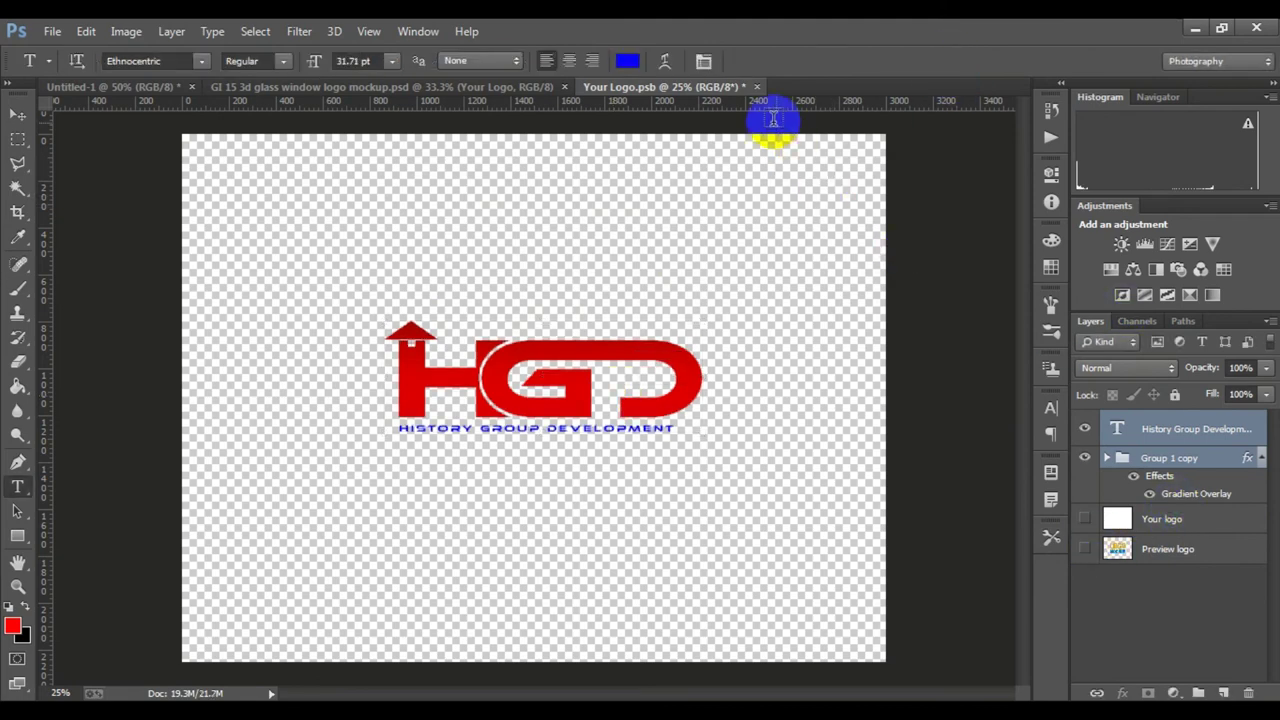
click(757, 87)
click(574, 286)
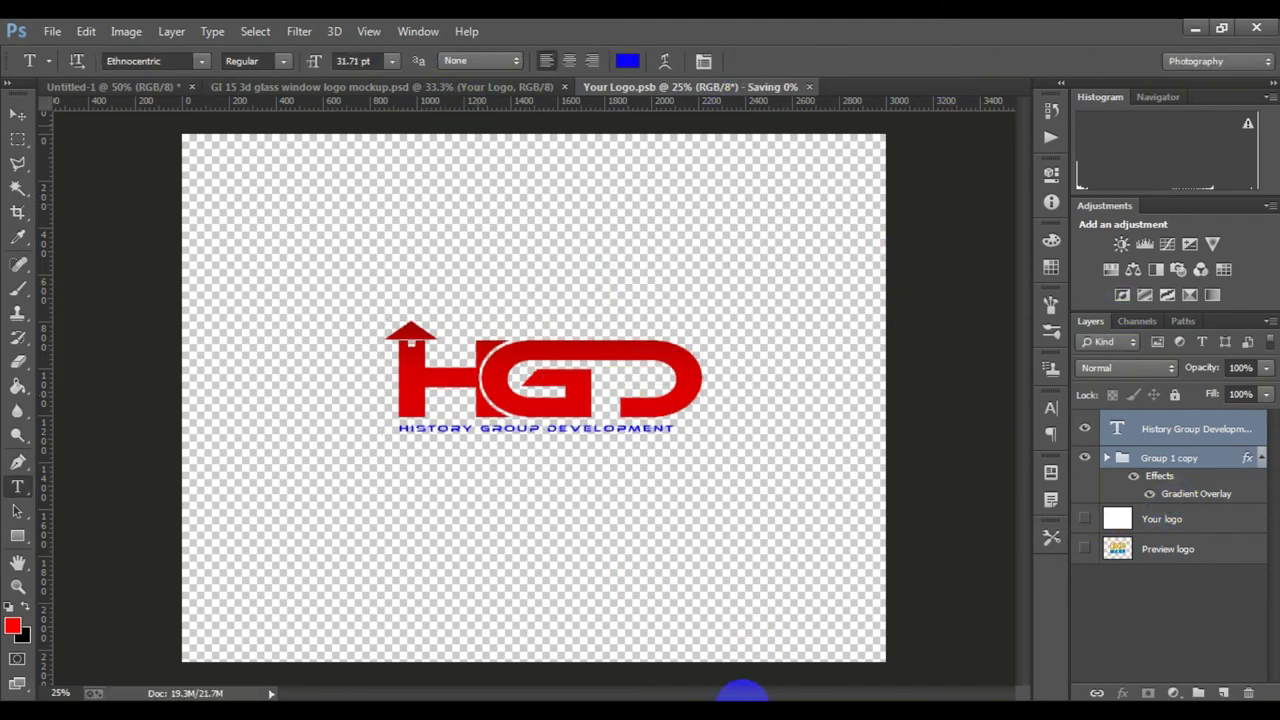
View the GI 15 glass-window mockup zoomed in on the HGD logo on the wall.
click(419, 89)
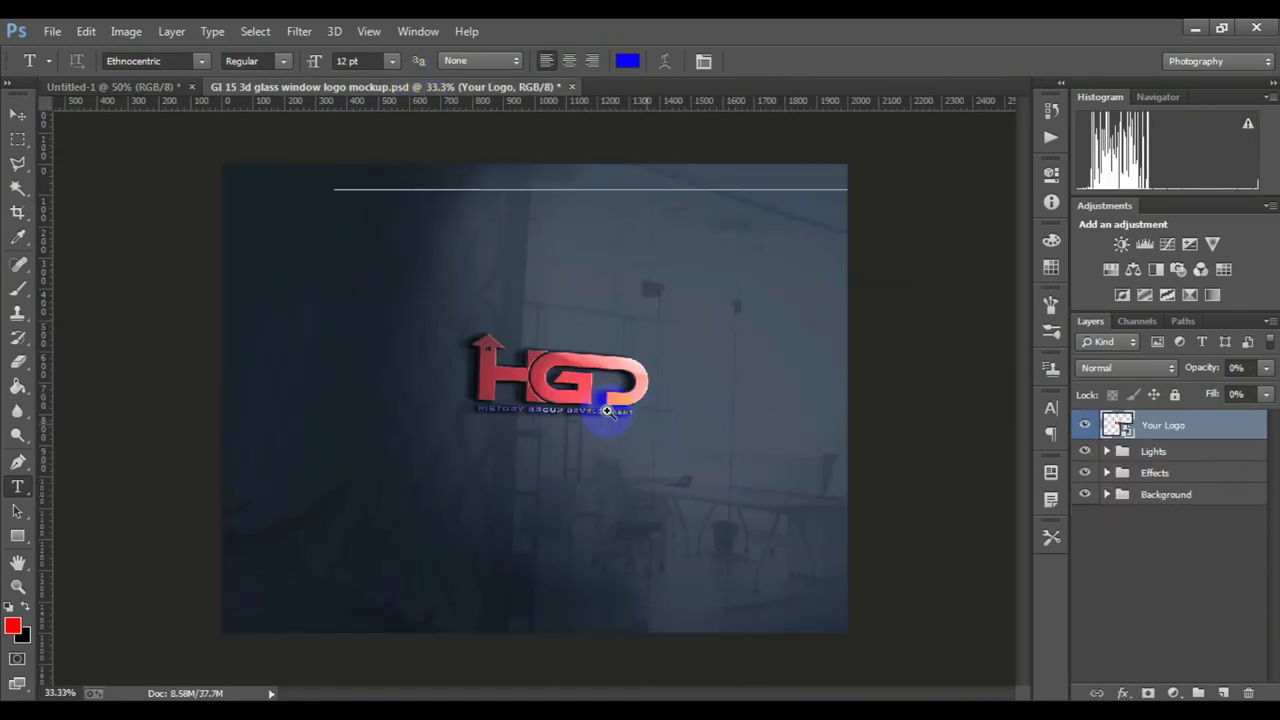
ctrl+click(620, 414)
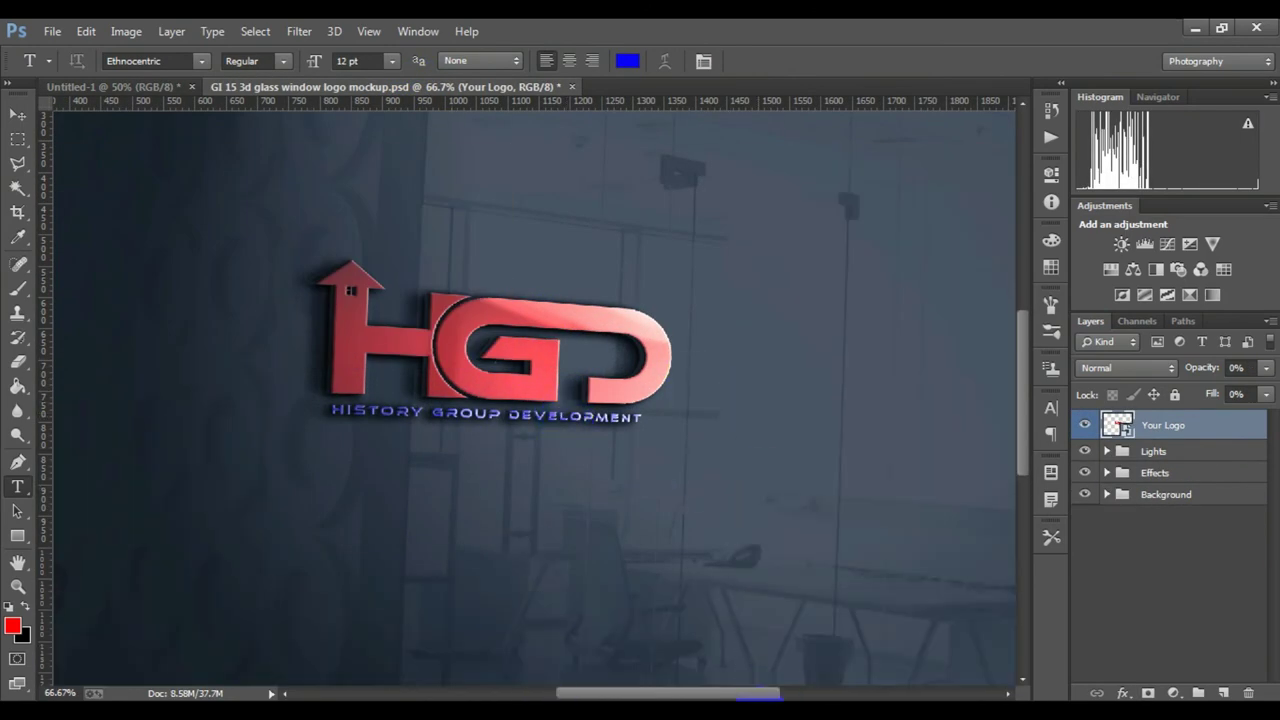